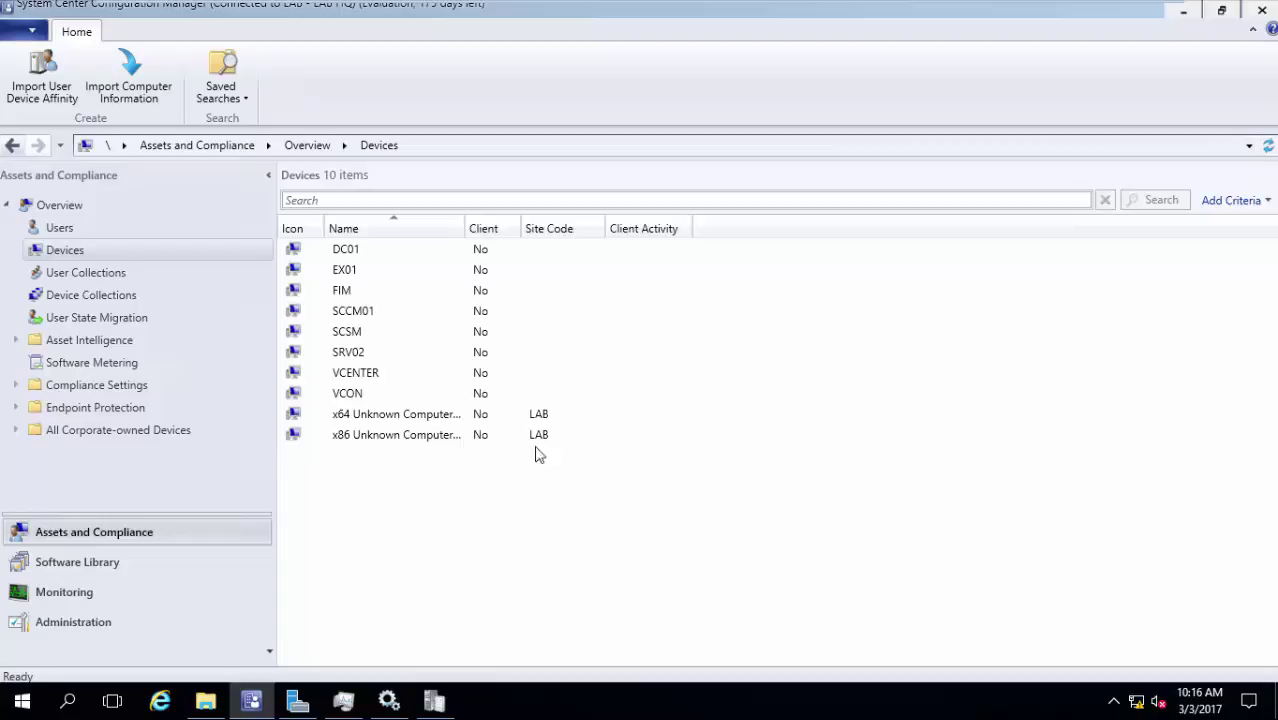
Step: Open the properties of device DC01 and examine its discovery data from the creation date through the operating system name and version
left_click(402, 250)
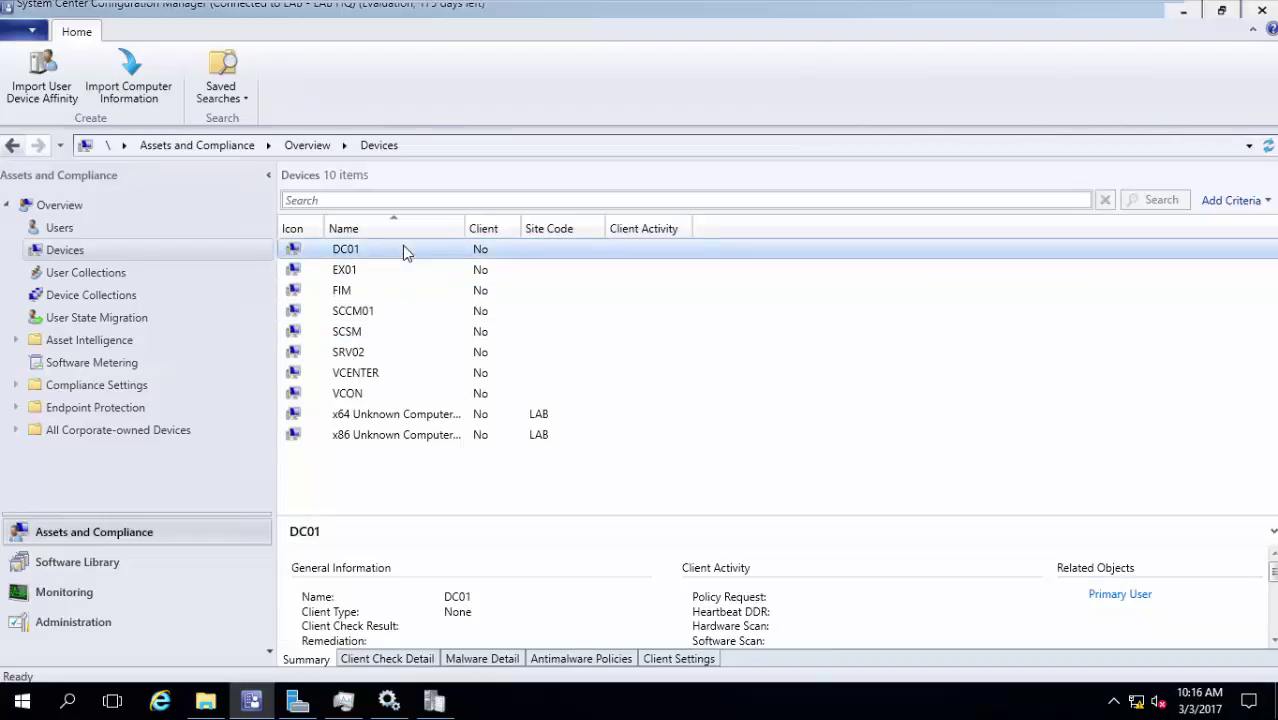
right_click(402, 250)
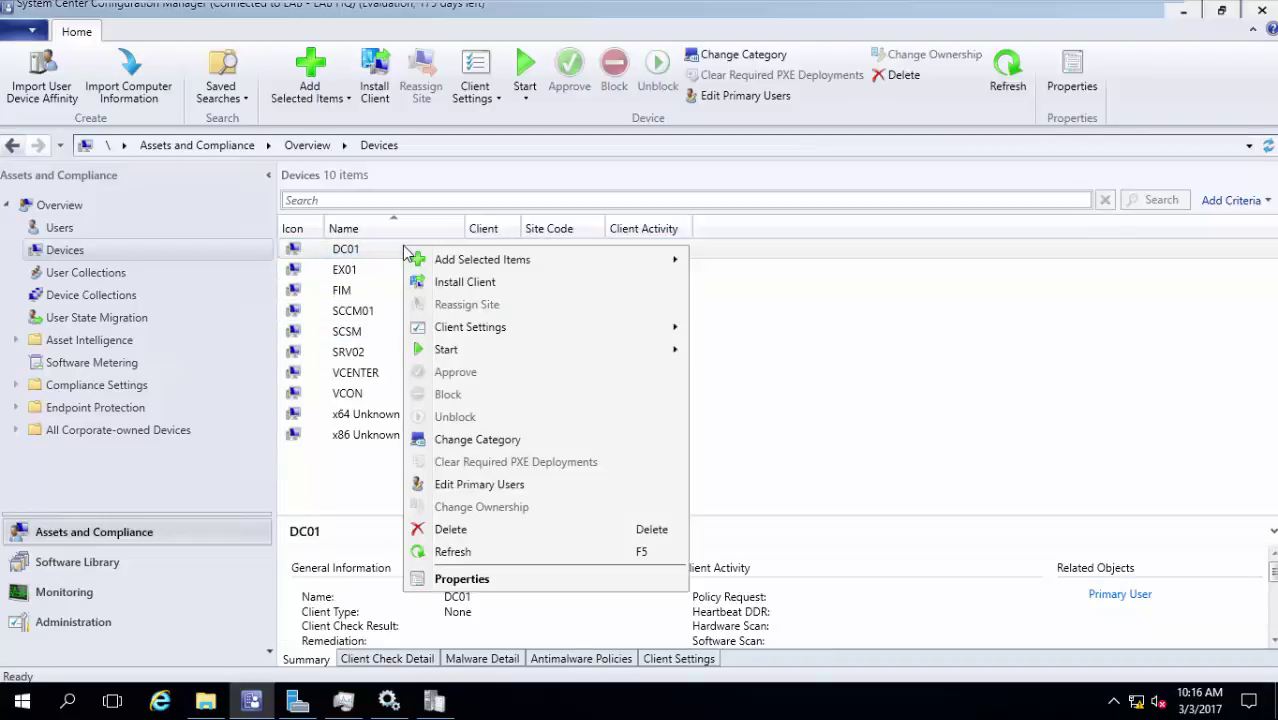
left_click(545, 582)
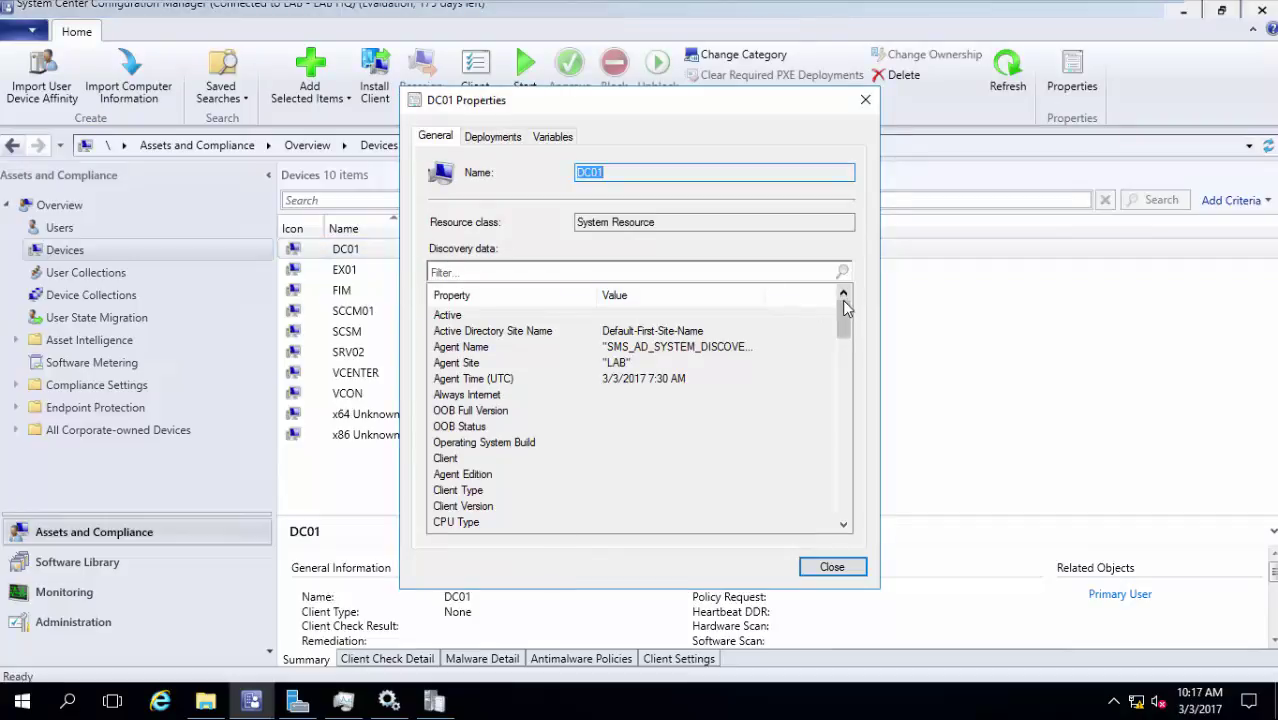
left_click_drag(843, 304, 840, 313)
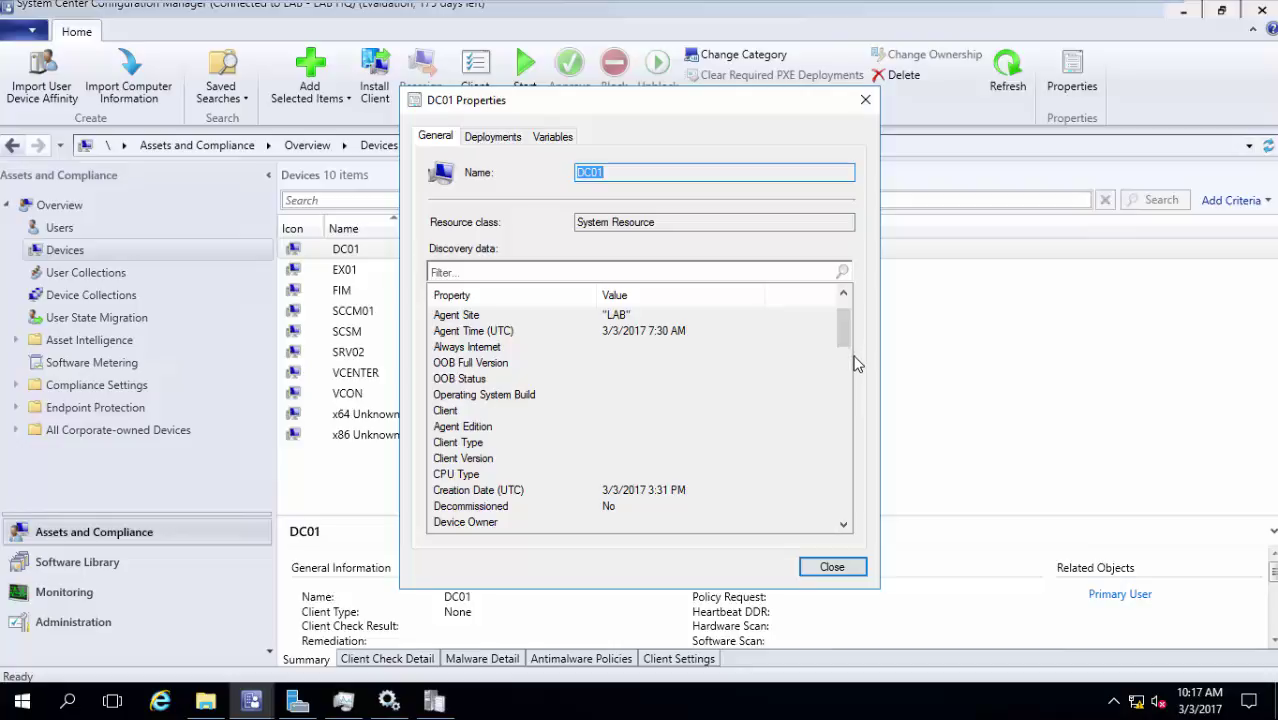
left_click(657, 492)
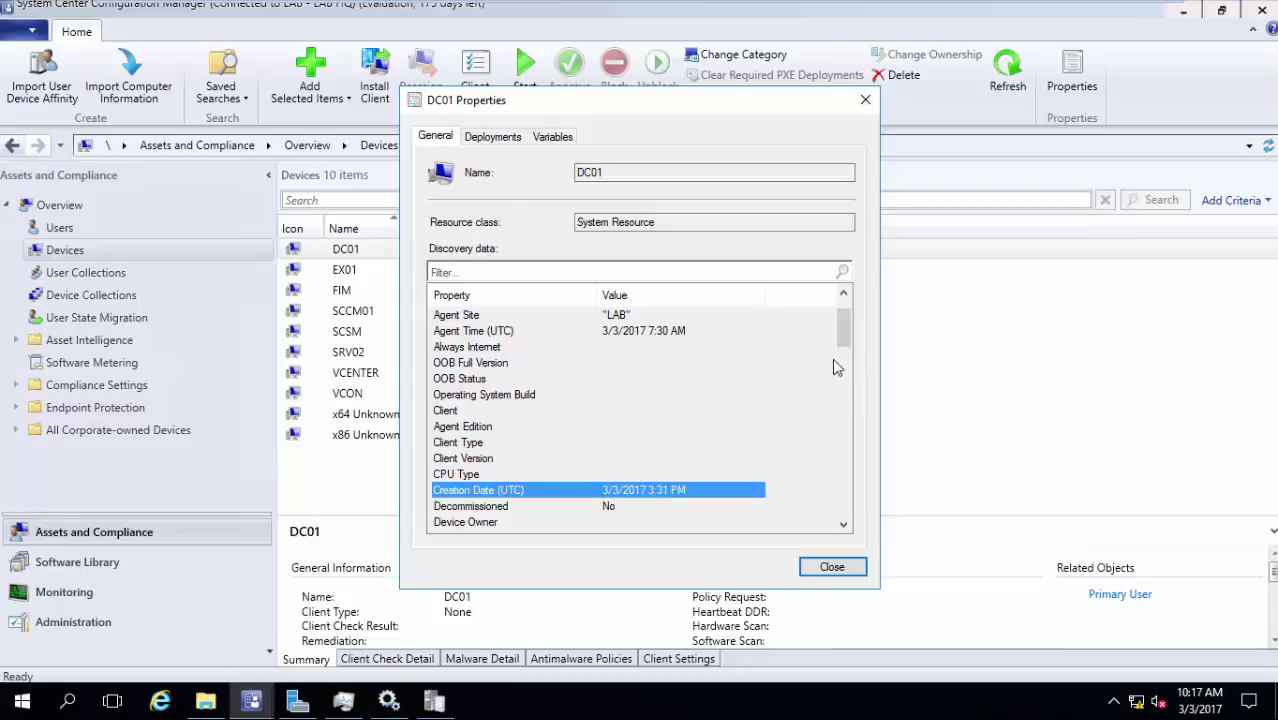
left_click_drag(845, 335, 845, 367)
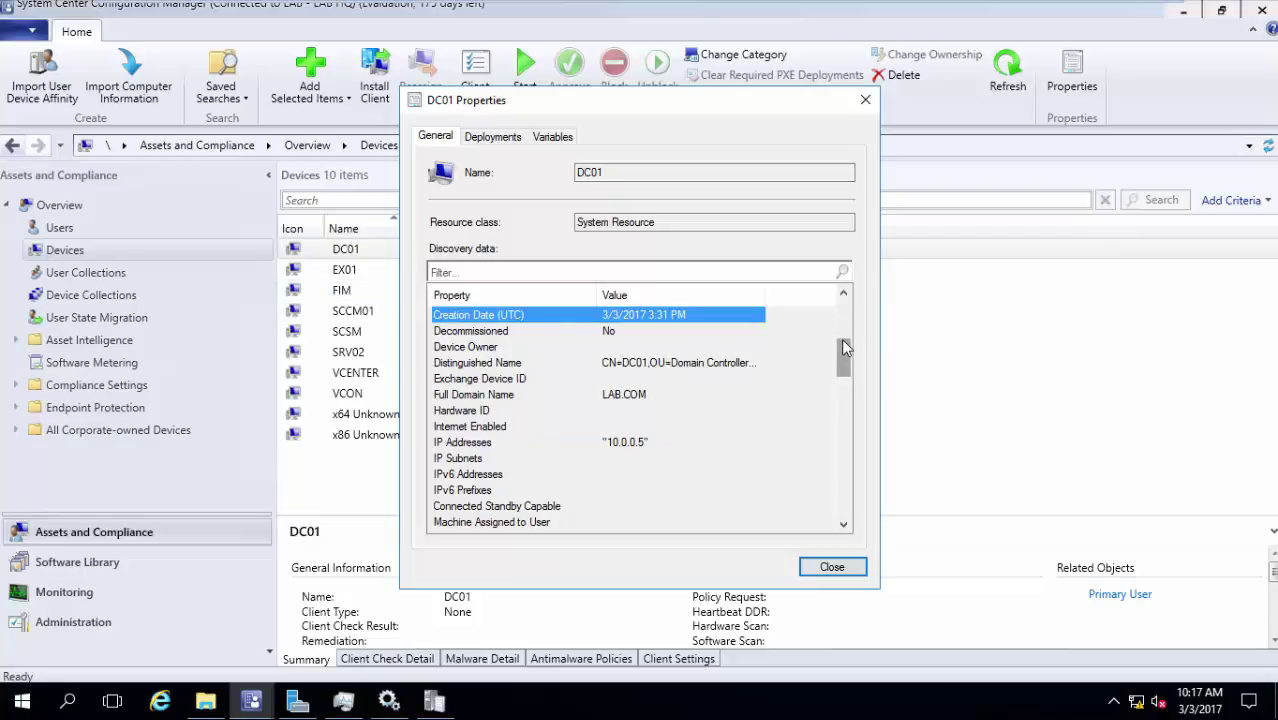
left_click_drag(841, 340, 843, 392)
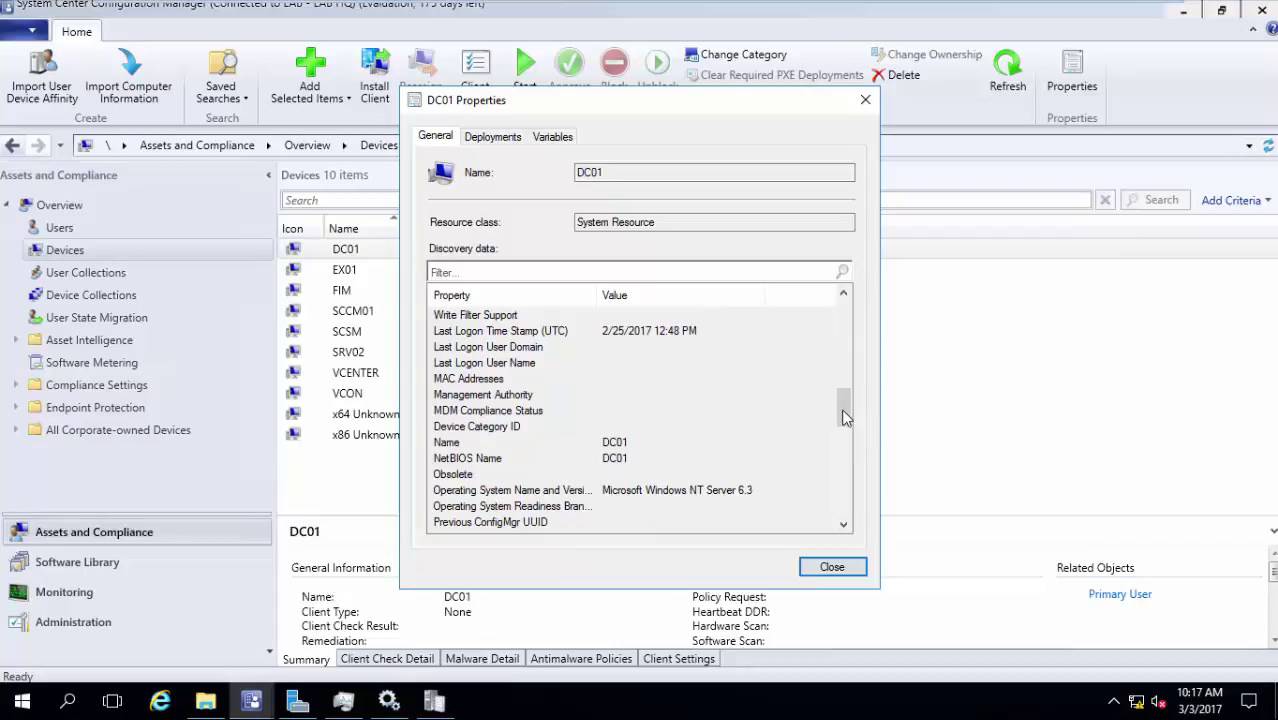
left_click(722, 492)
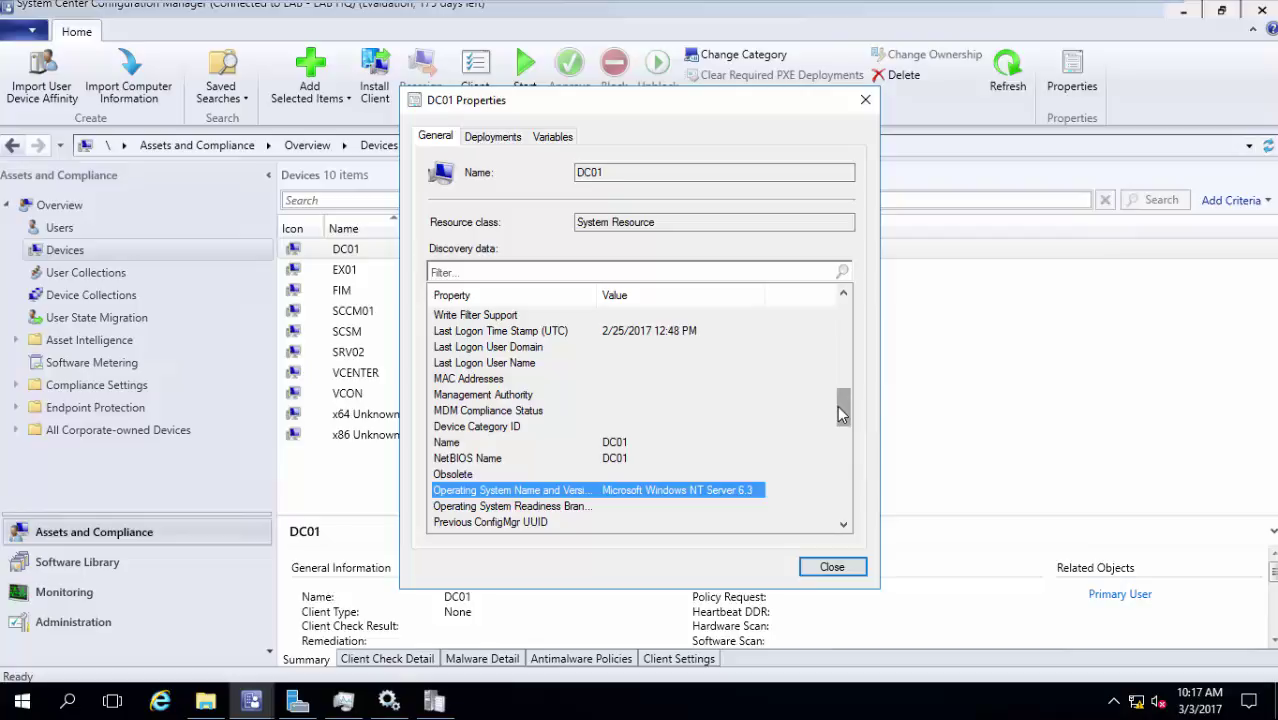
Step: Examine DC01's SID and the remaining discovery properties to the end of the list, and close its properties
left_click_drag(843, 416, 846, 456)
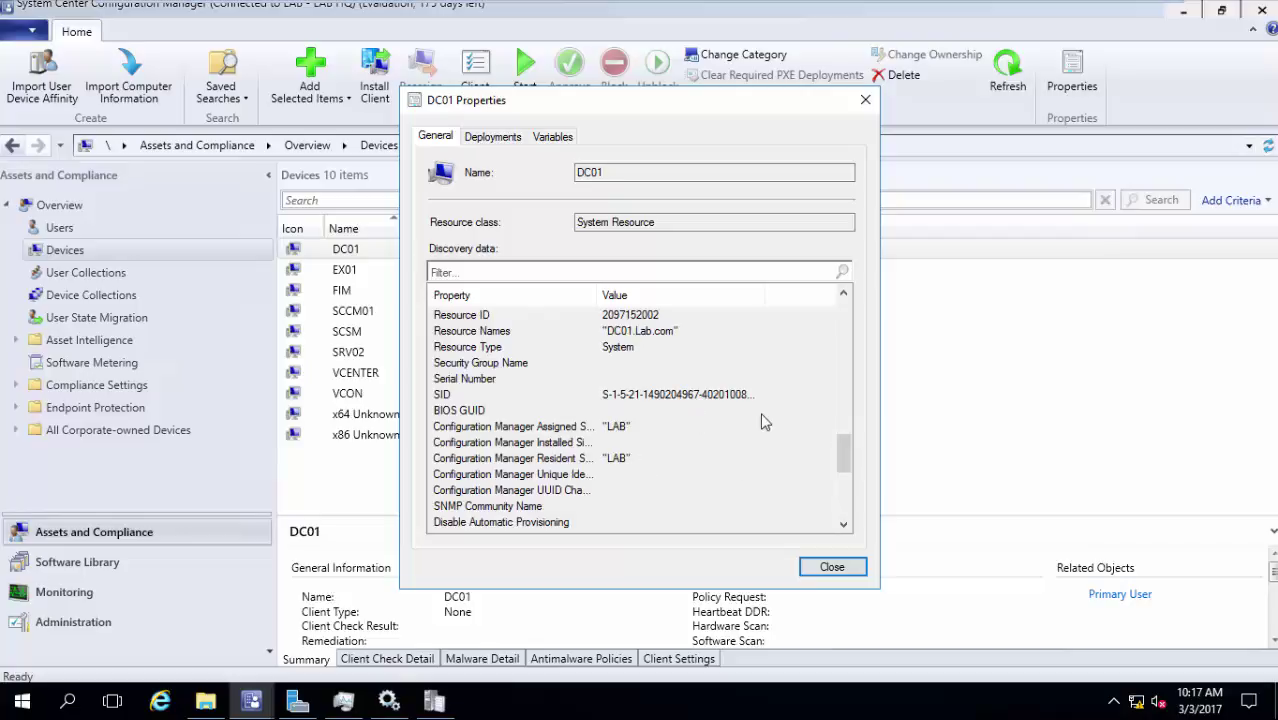
left_click(735, 398)
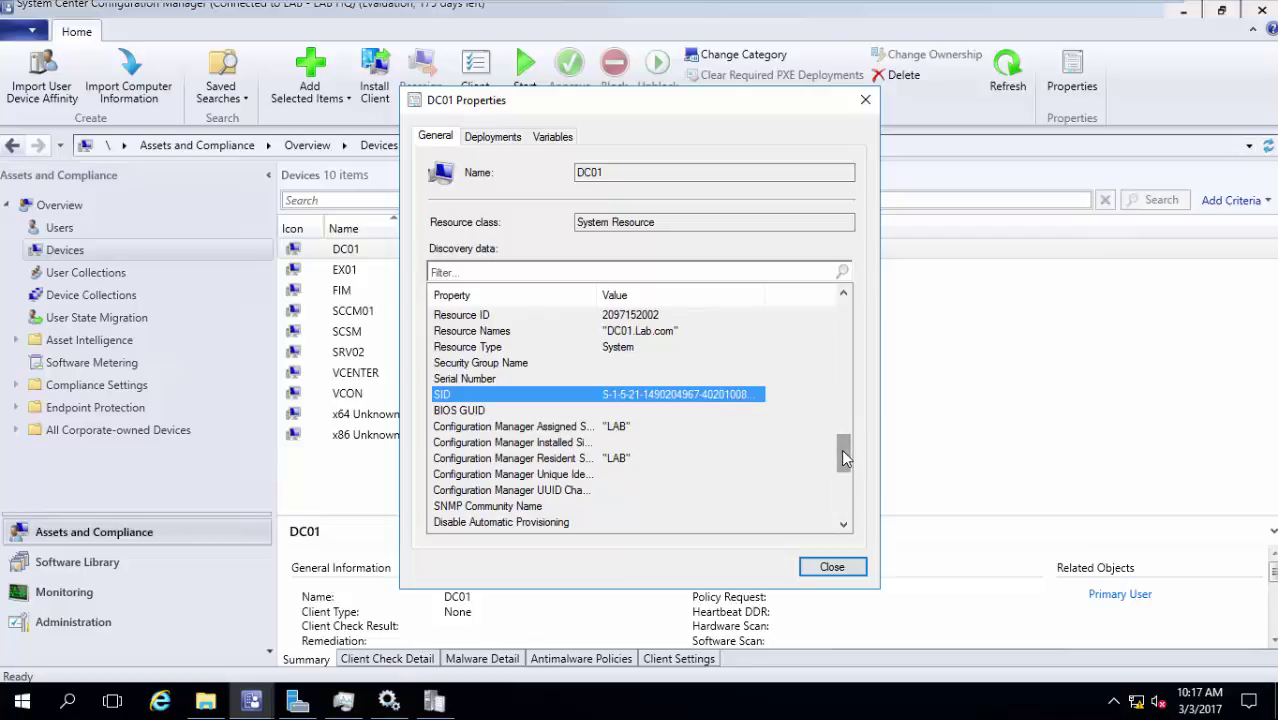
left_click_drag(843, 457, 845, 491)
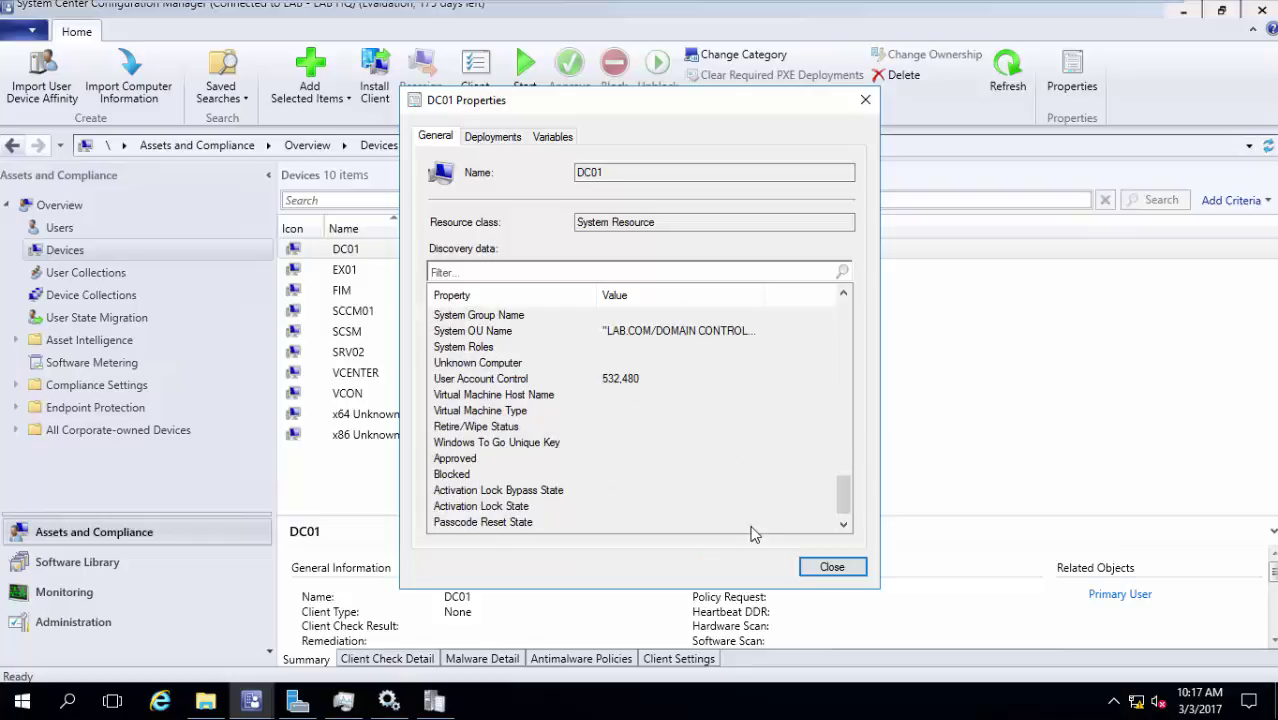
left_click(843, 527)
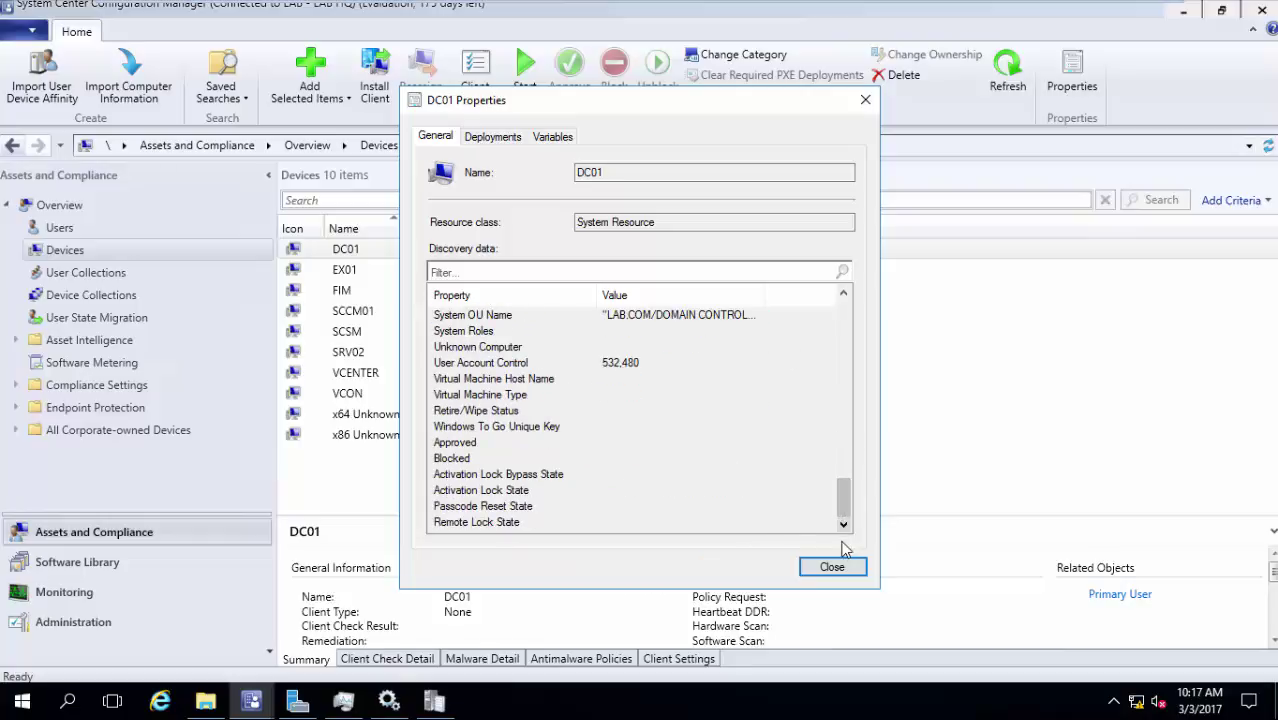
left_click(838, 566)
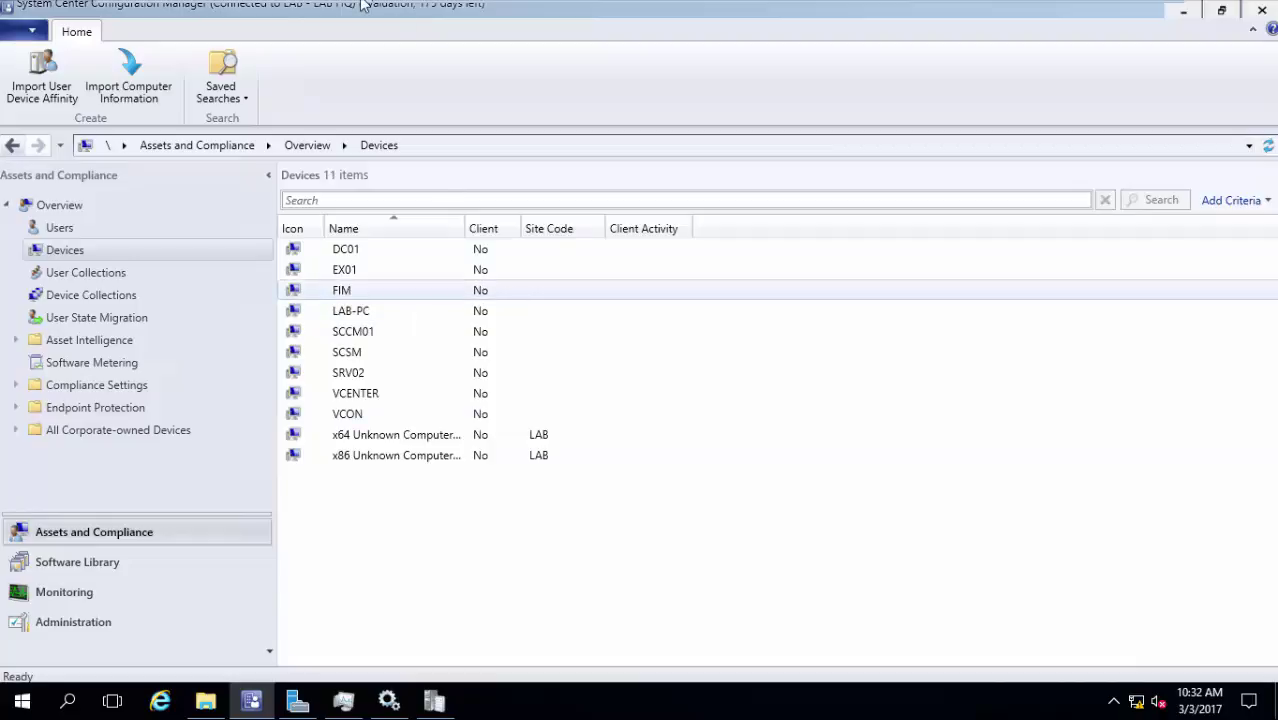
Step: Switch to Firefox and examine the Client Push Installation firewall exceptions in the TechNet article, highlighting the inbound Windows Management Instrumentation entry
left_click(195, 10)
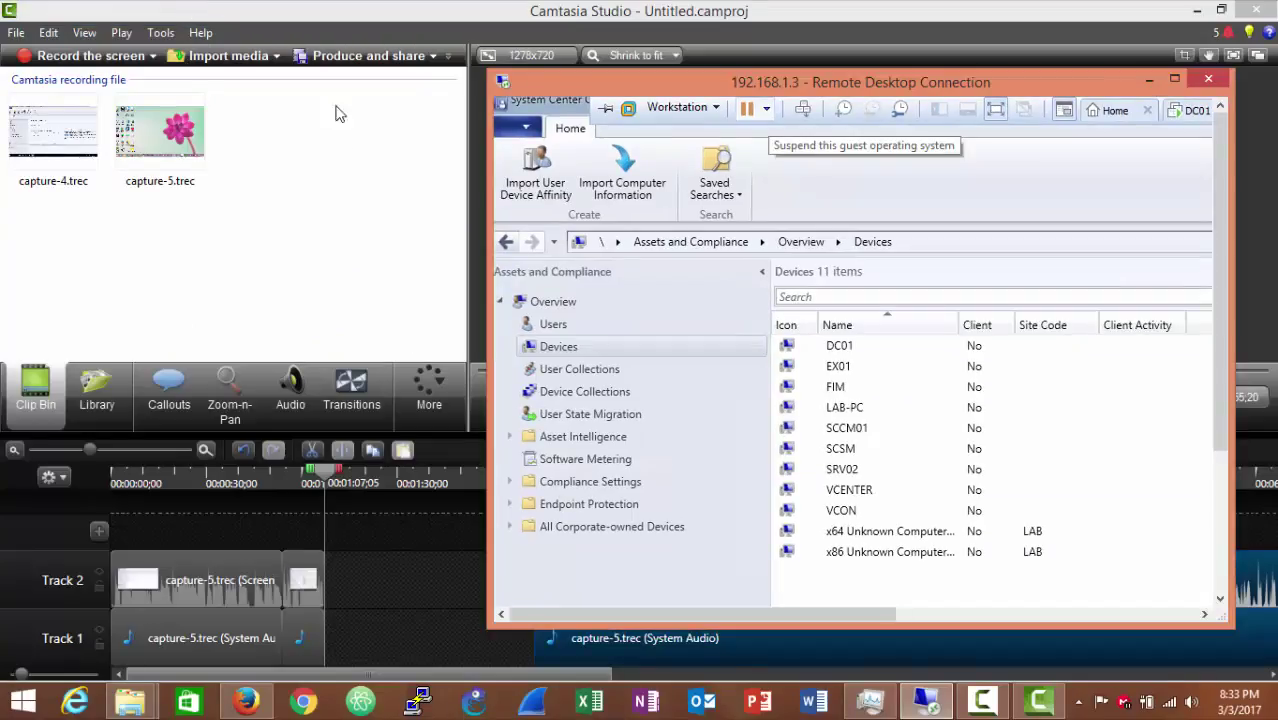
left_click(272, 708)
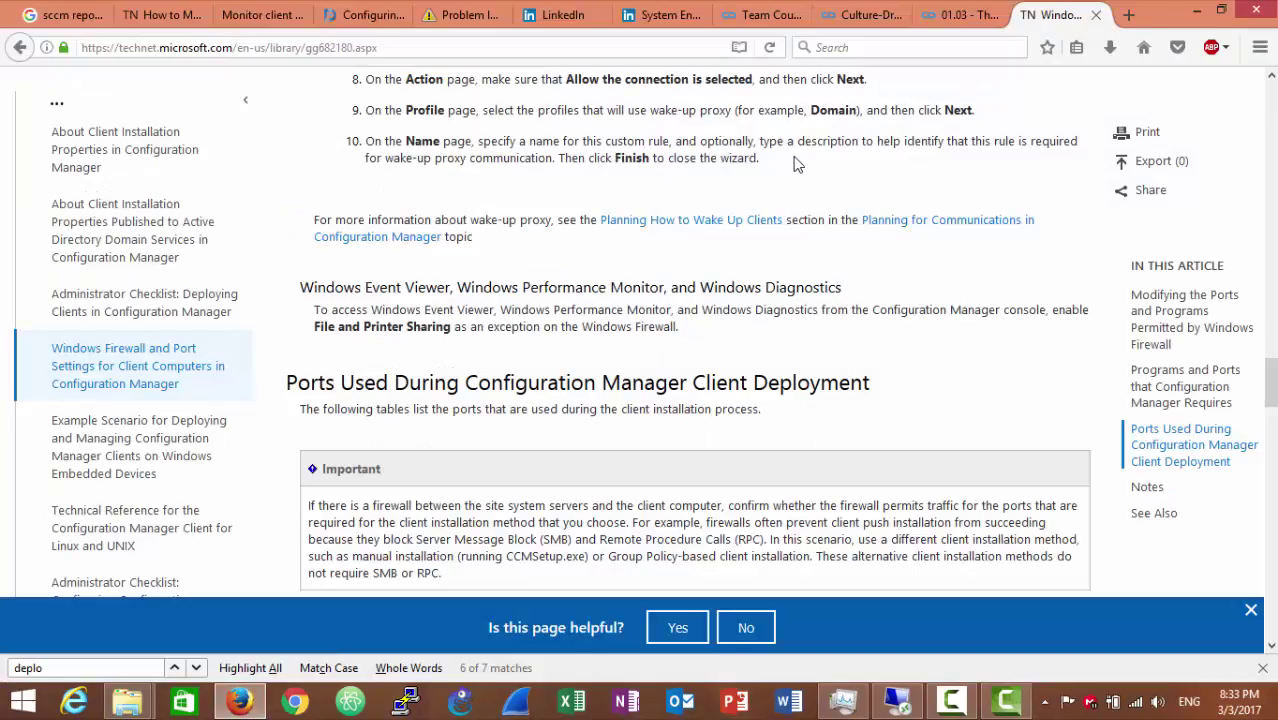
scroll(851, 167, "up", 5)
scroll(851, 167, "up", 15)
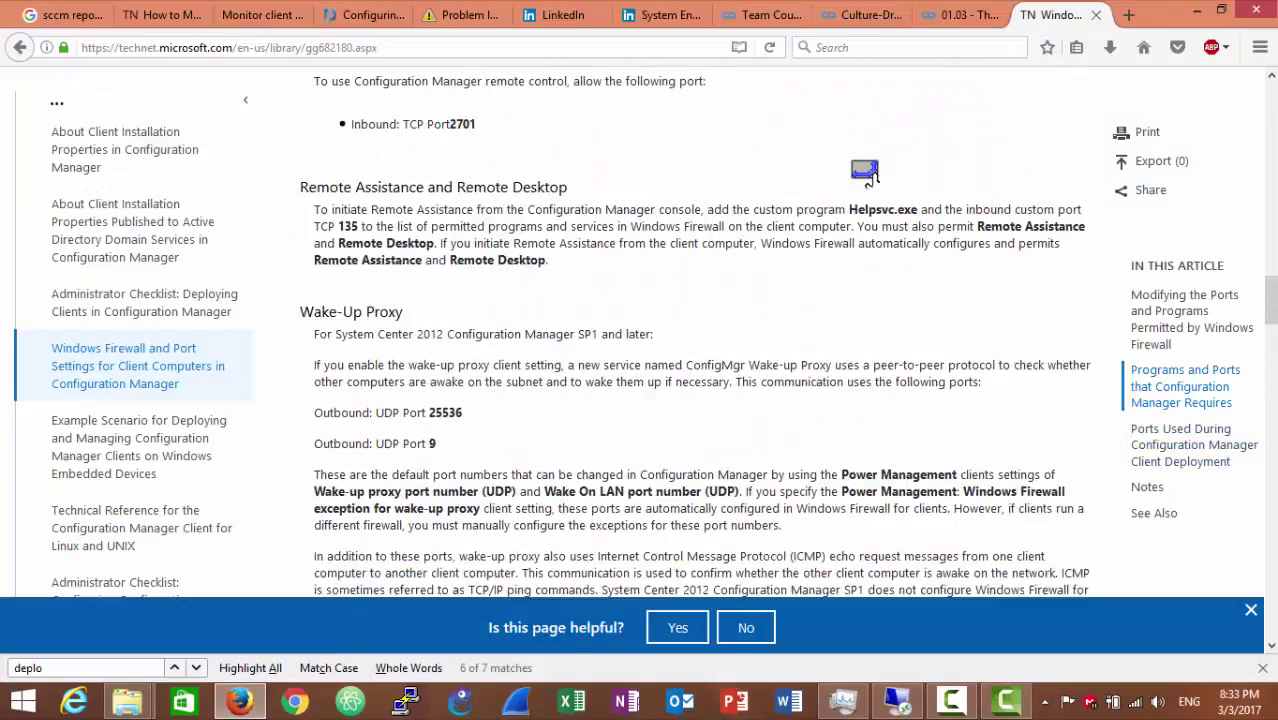
scroll(865, 172, "up", 5)
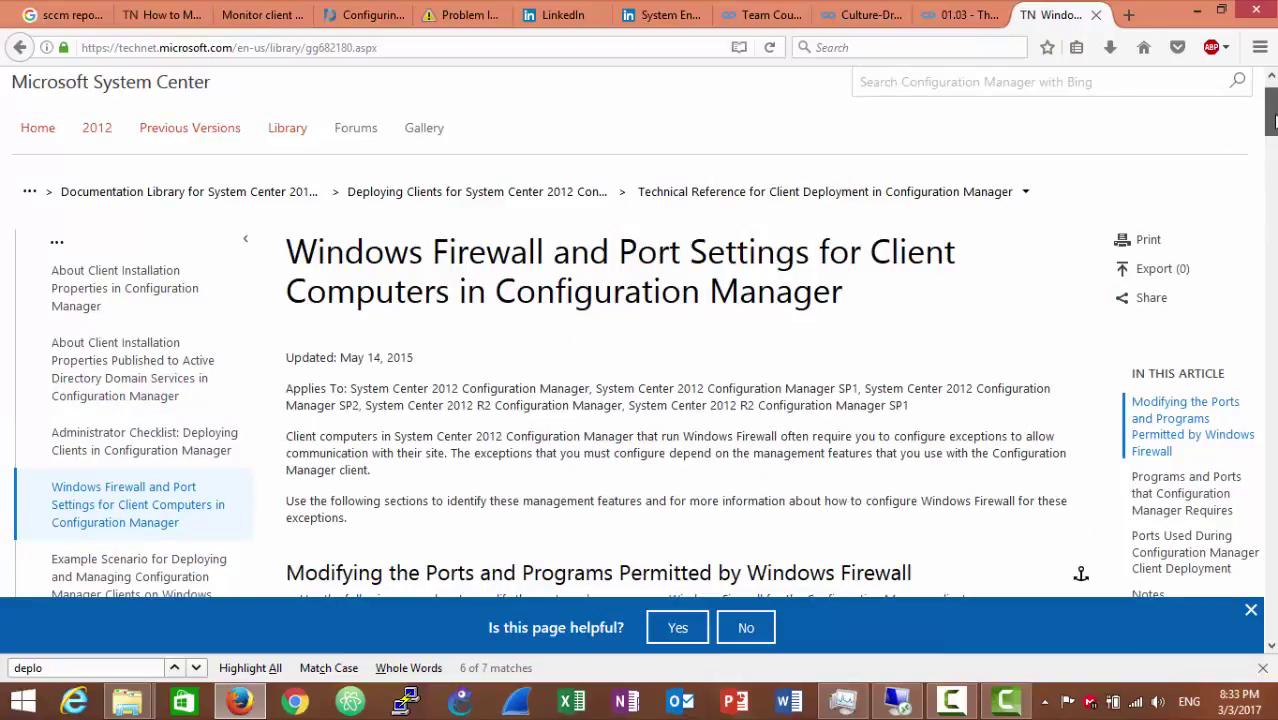
left_click_drag(1271, 118, 1272, 140)
scroll(1055, 206, "down", 8)
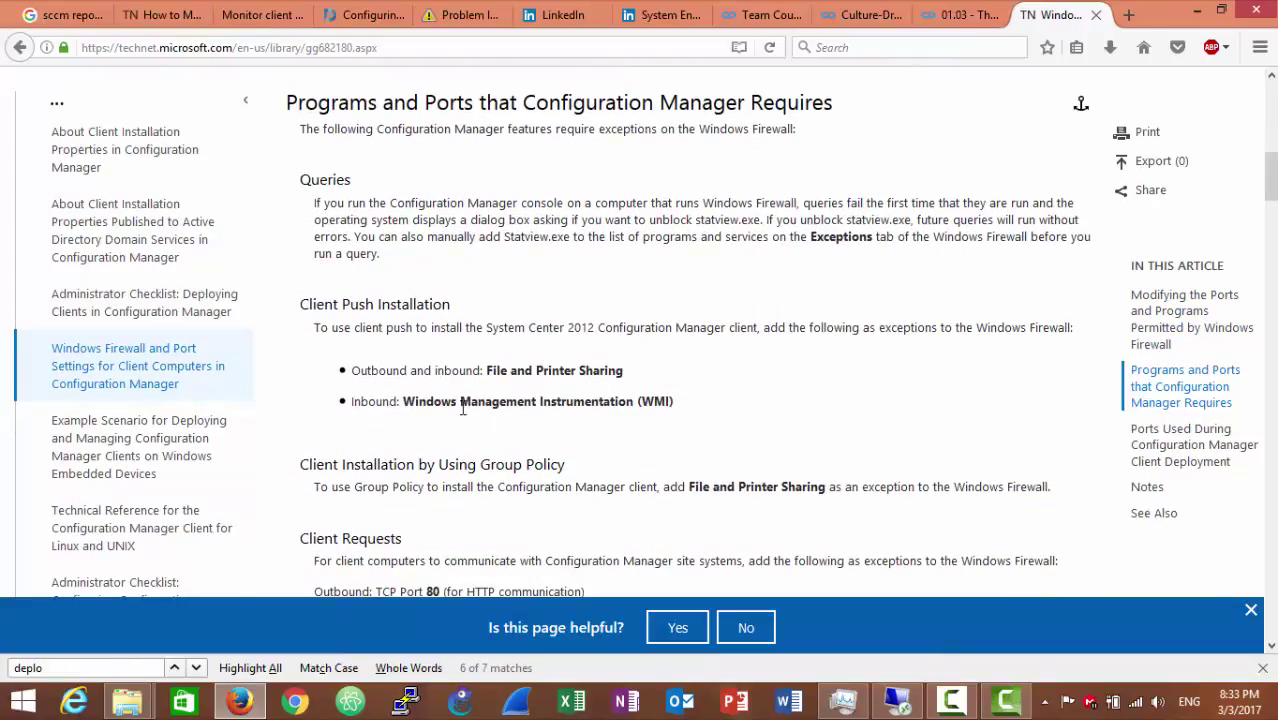
left_click_drag(453, 403, 626, 404)
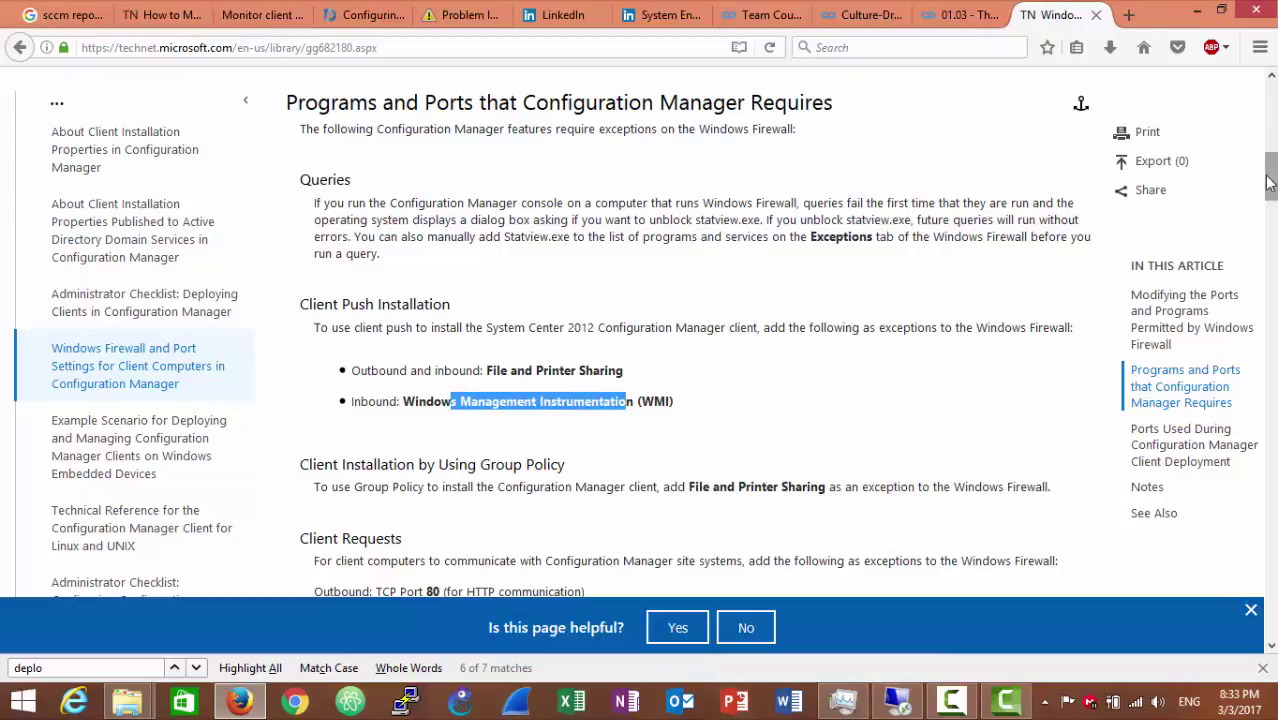
Step: Examine the outbound Client Notification port and the Remote Assistance and Wake-Up Proxy port requirements in the article
left_click_drag(1270, 180, 1272, 262)
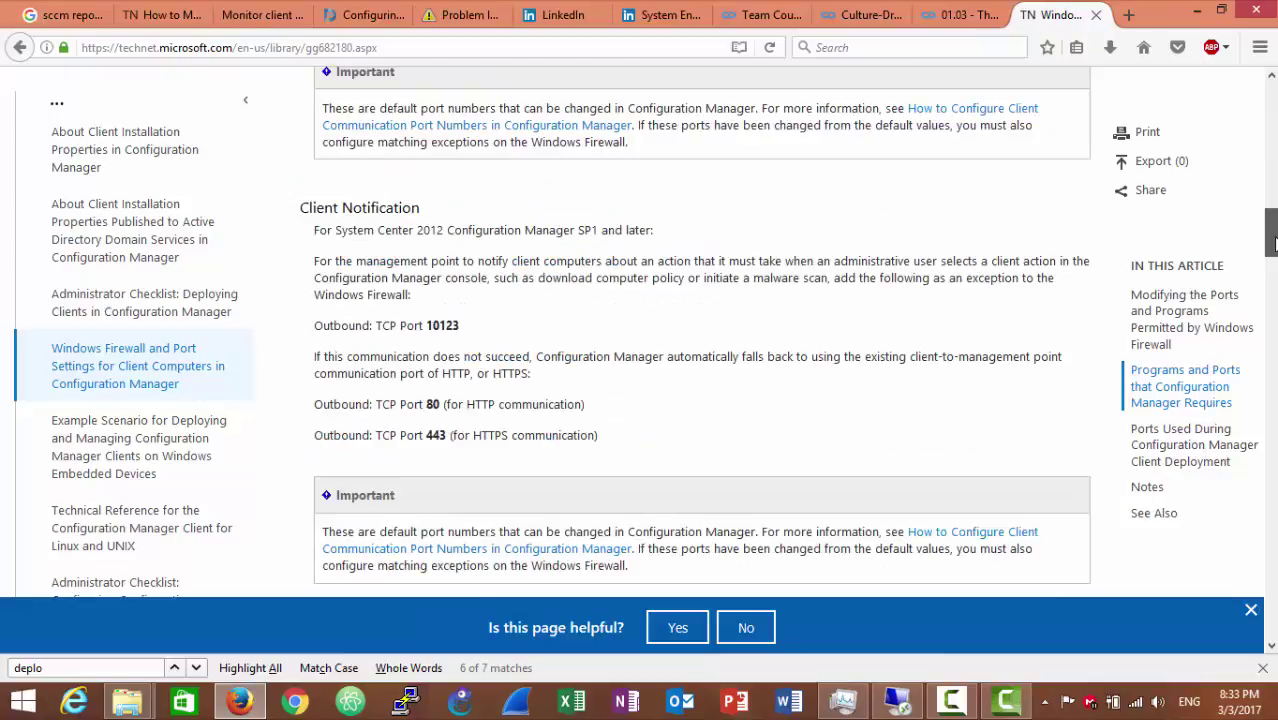
triple_click(439, 327)
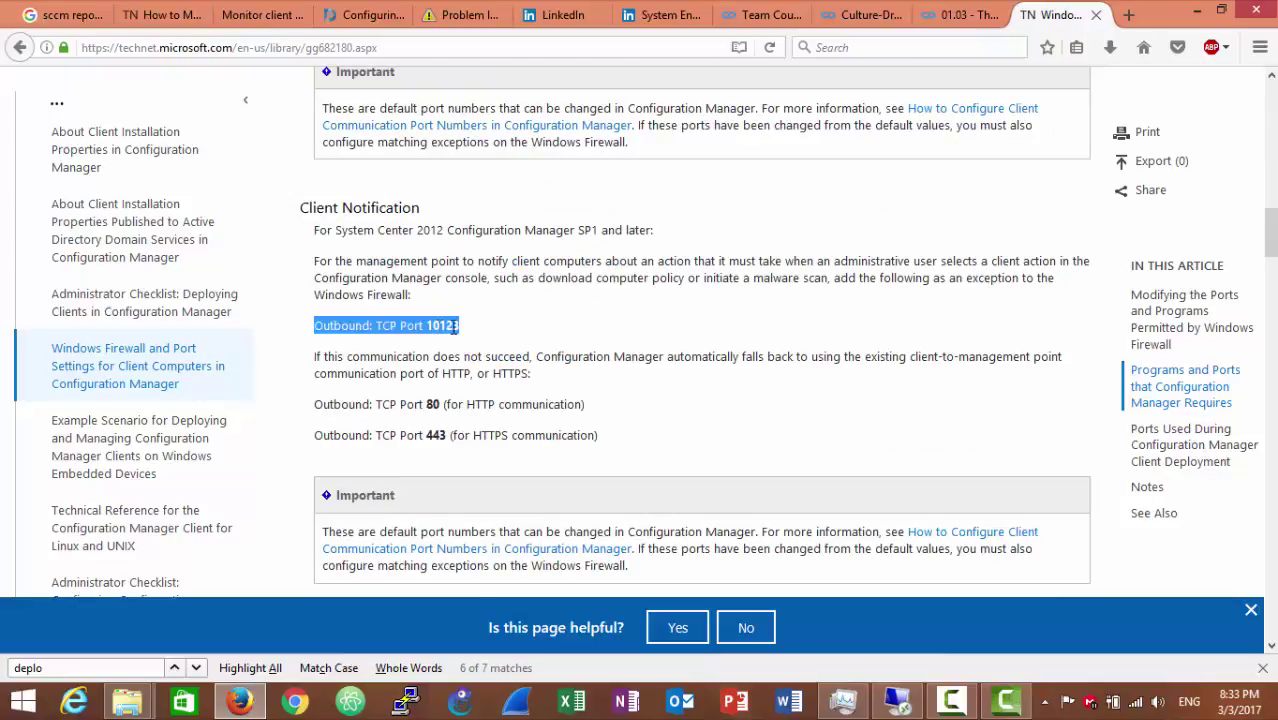
left_click_drag(1270, 248, 1265, 318)
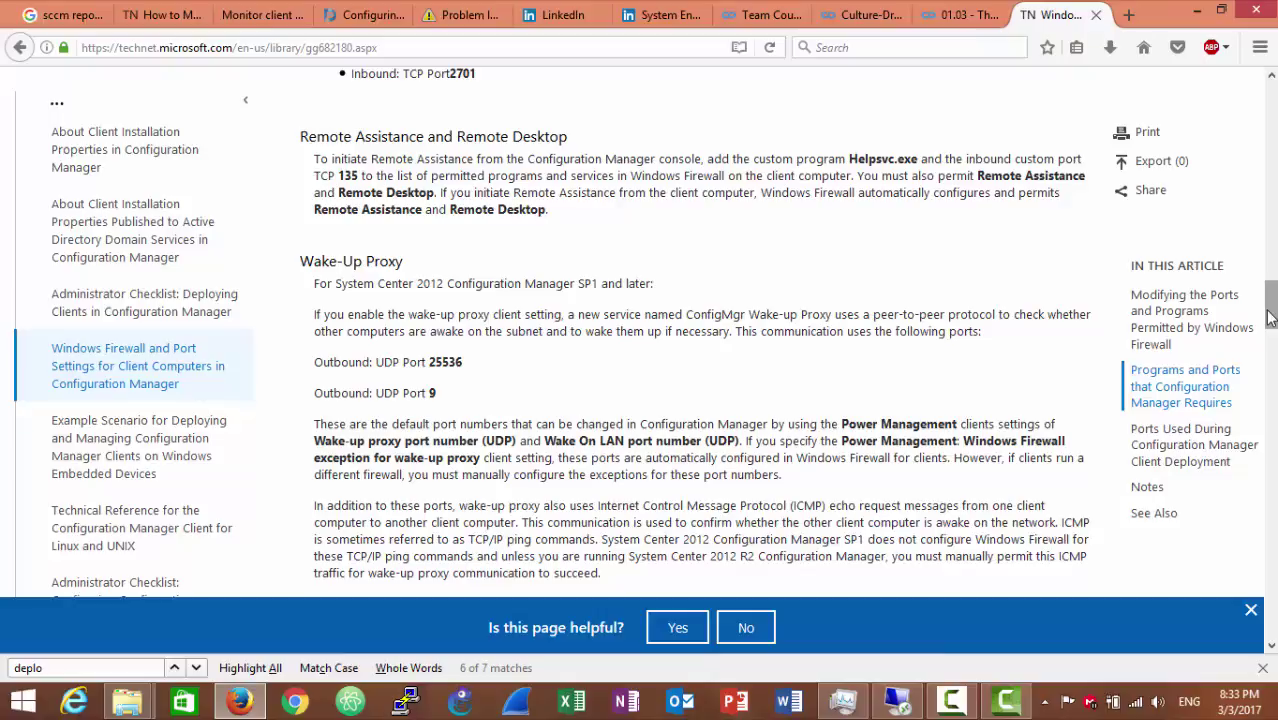
left_click_drag(1270, 316, 1270, 225)
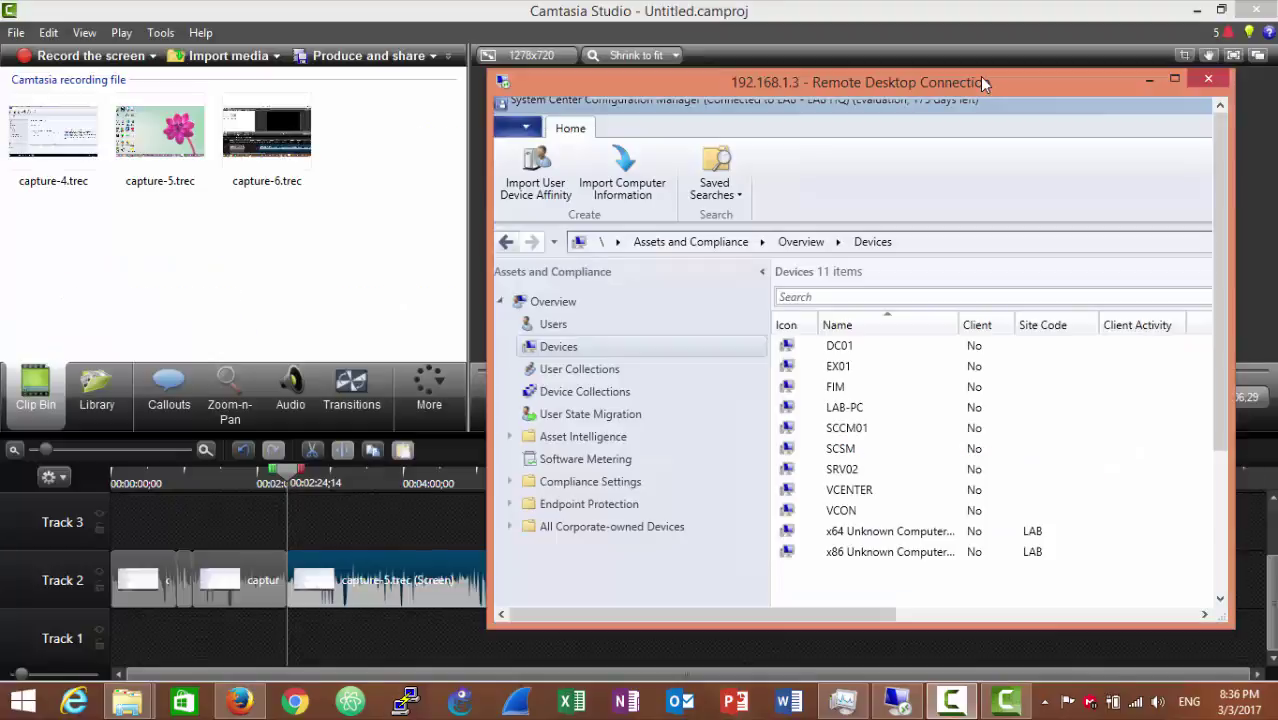
Step: Return to the full-screen Remote Desktop session and review the Install Client action for DC01 and for devices DC01 through SCCM01
double_click(979, 76)
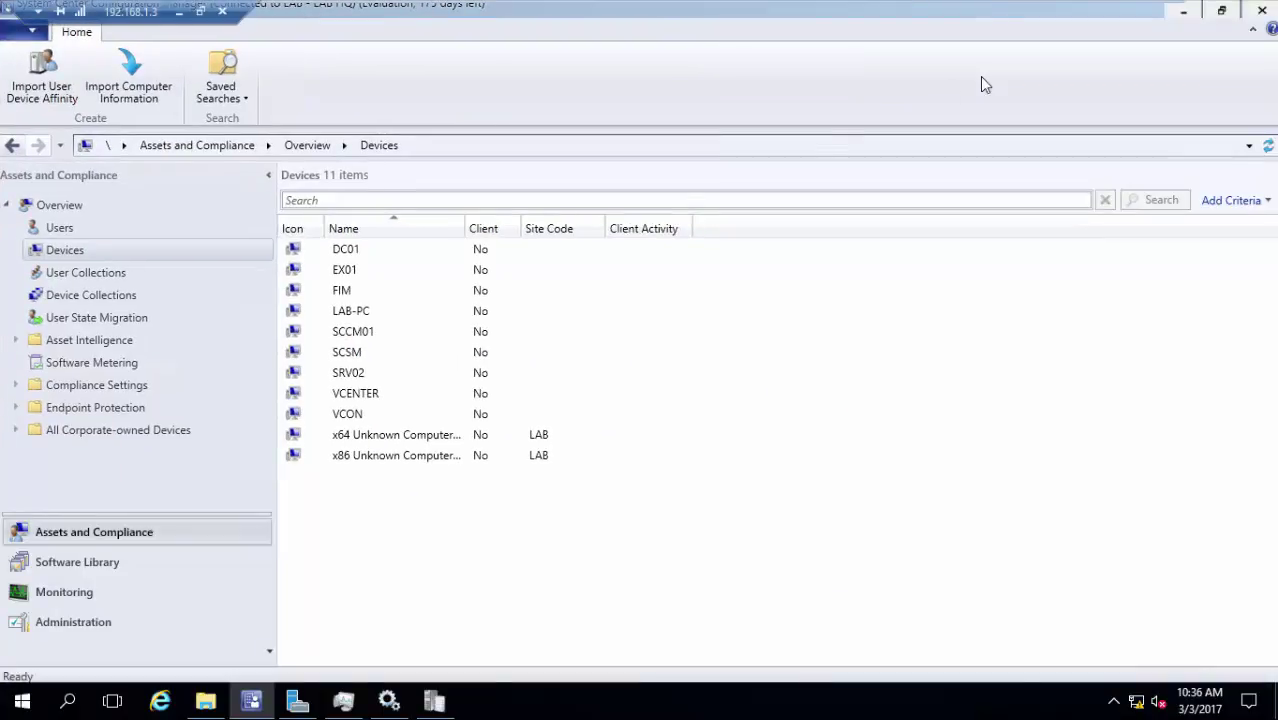
left_click(406, 250)
right_click(406, 250)
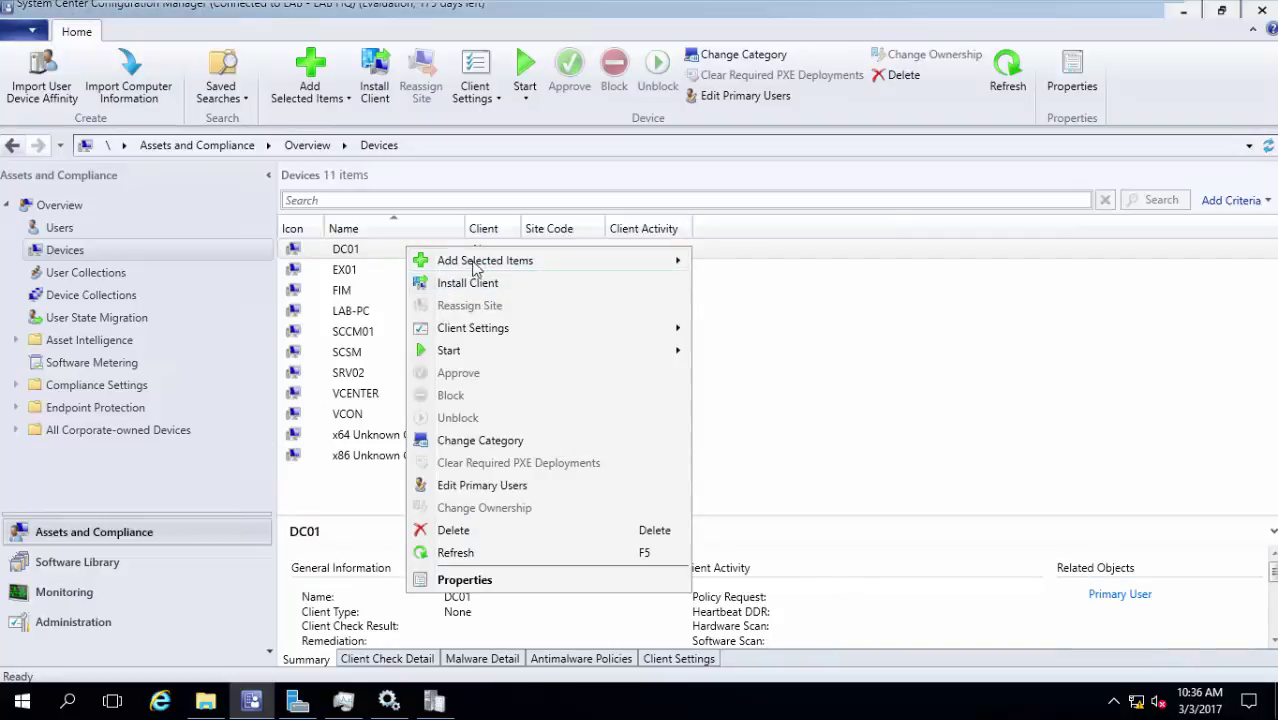
left_click(340, 255)
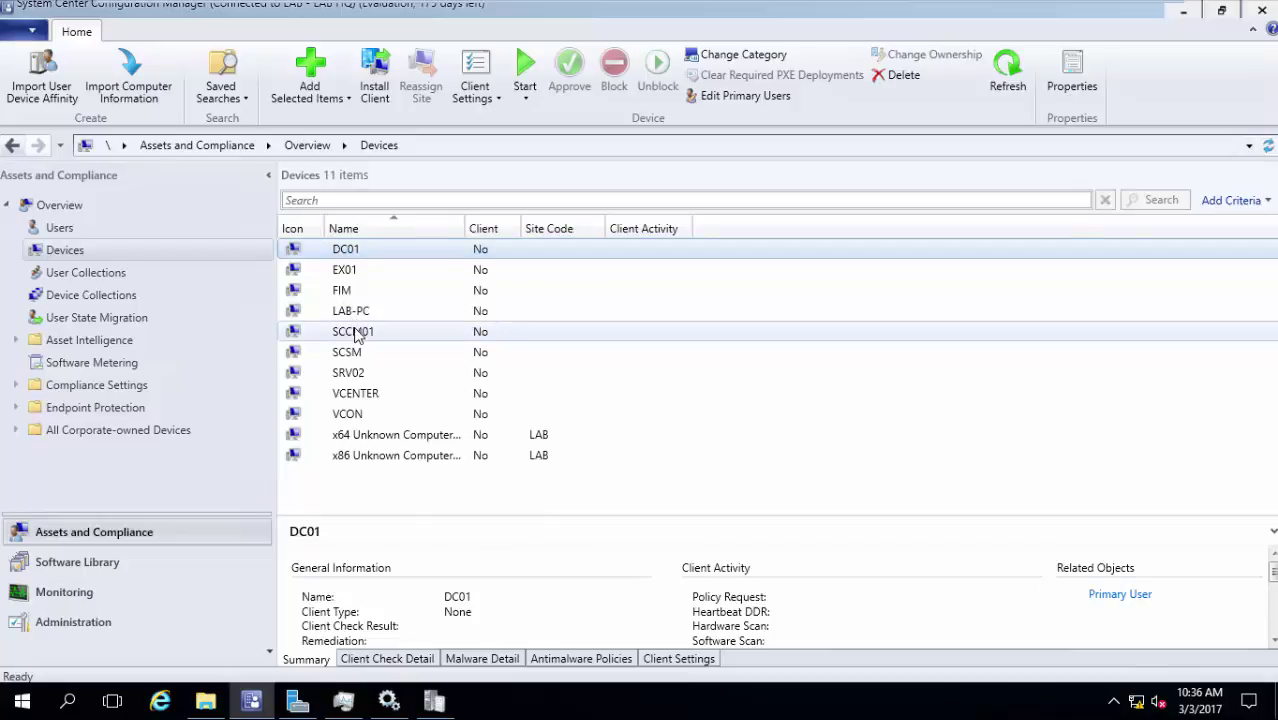
left_click(345, 331, "shift")
right_click(355, 333)
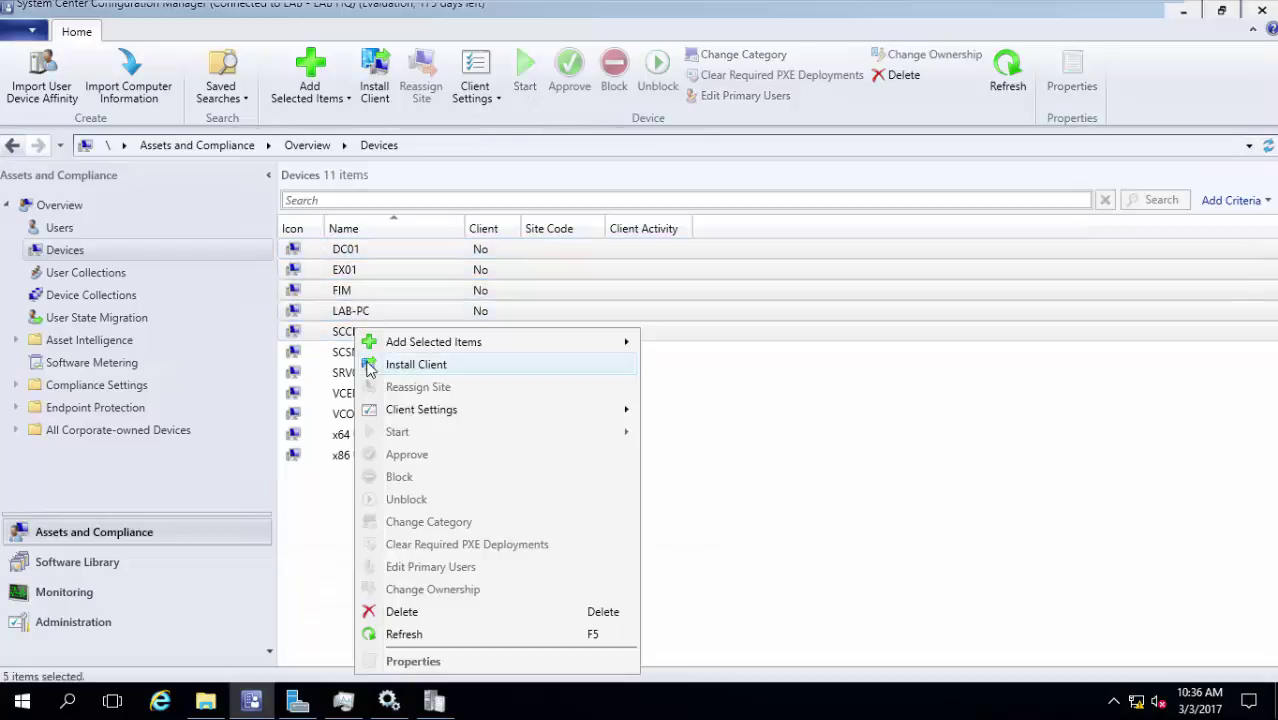
left_click(160, 305)
Step: Open the Device Collections and review the Install Client action available for the All Systems collection without running it
left_click(158, 299)
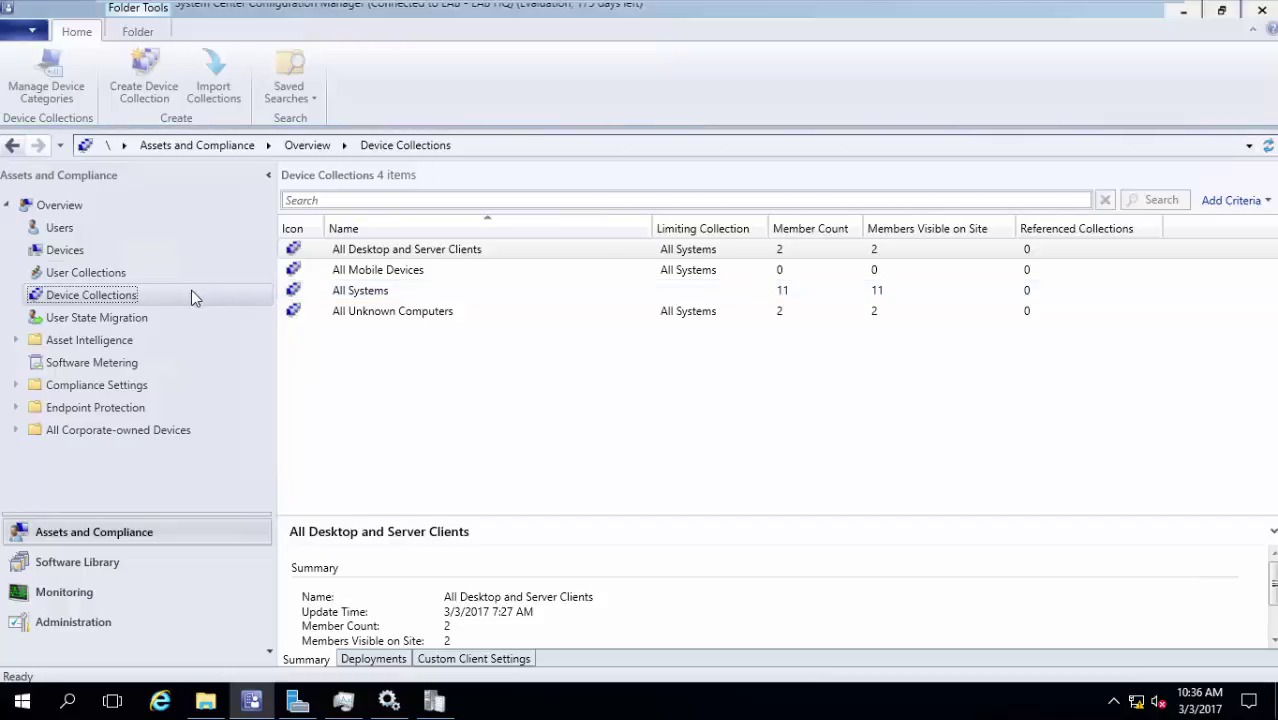
left_click(367, 290)
right_click(367, 290)
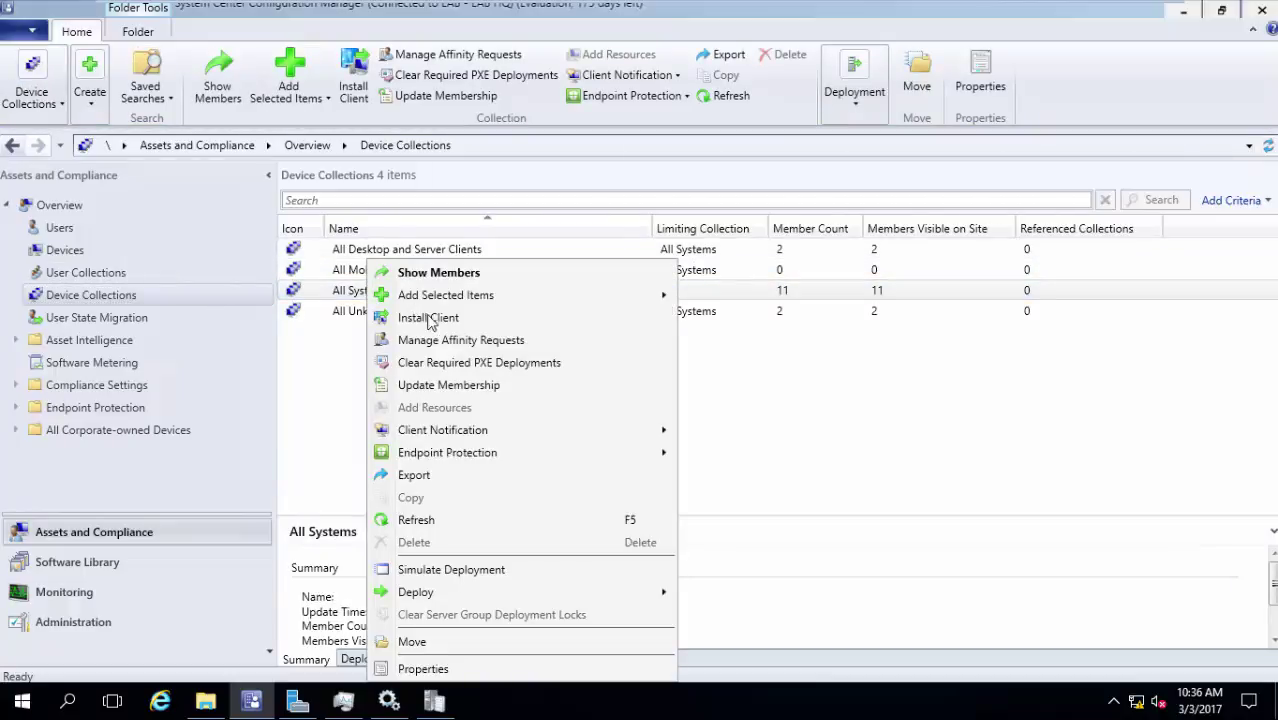
left_click(292, 368)
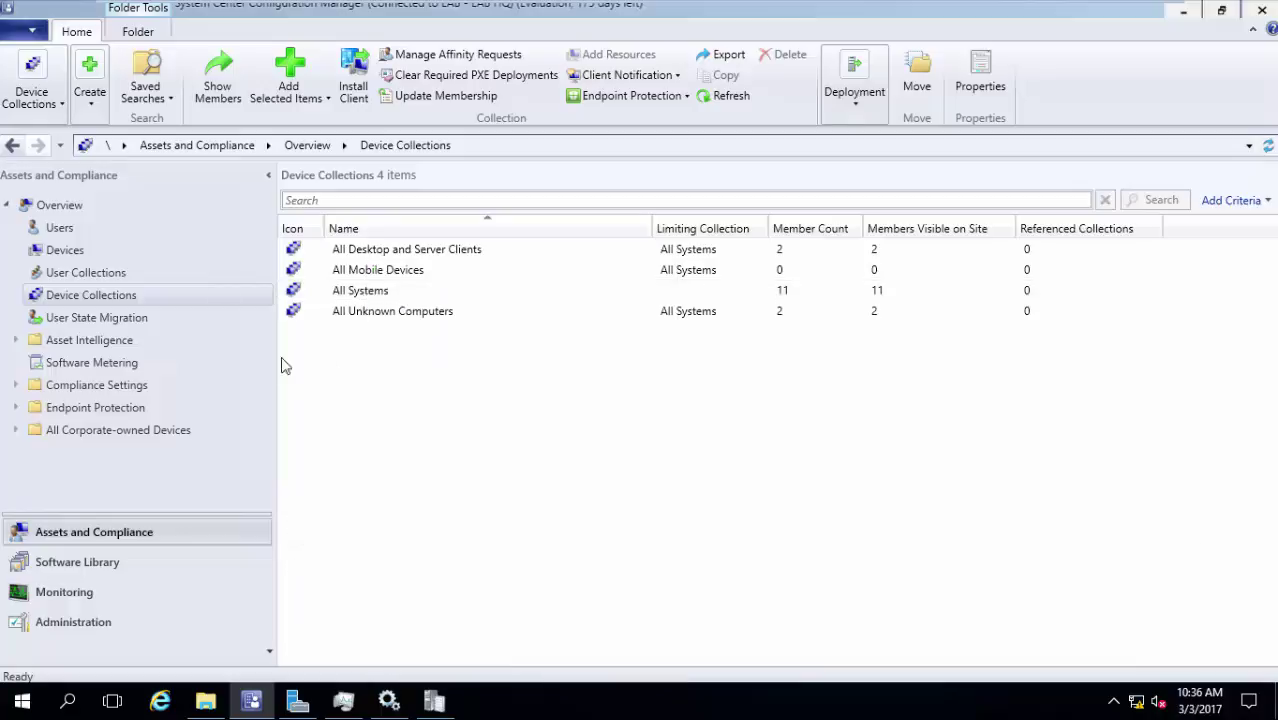
Step: Return to the Devices list and review the Install Client action for DC01 alone, without running it
left_click(64, 250)
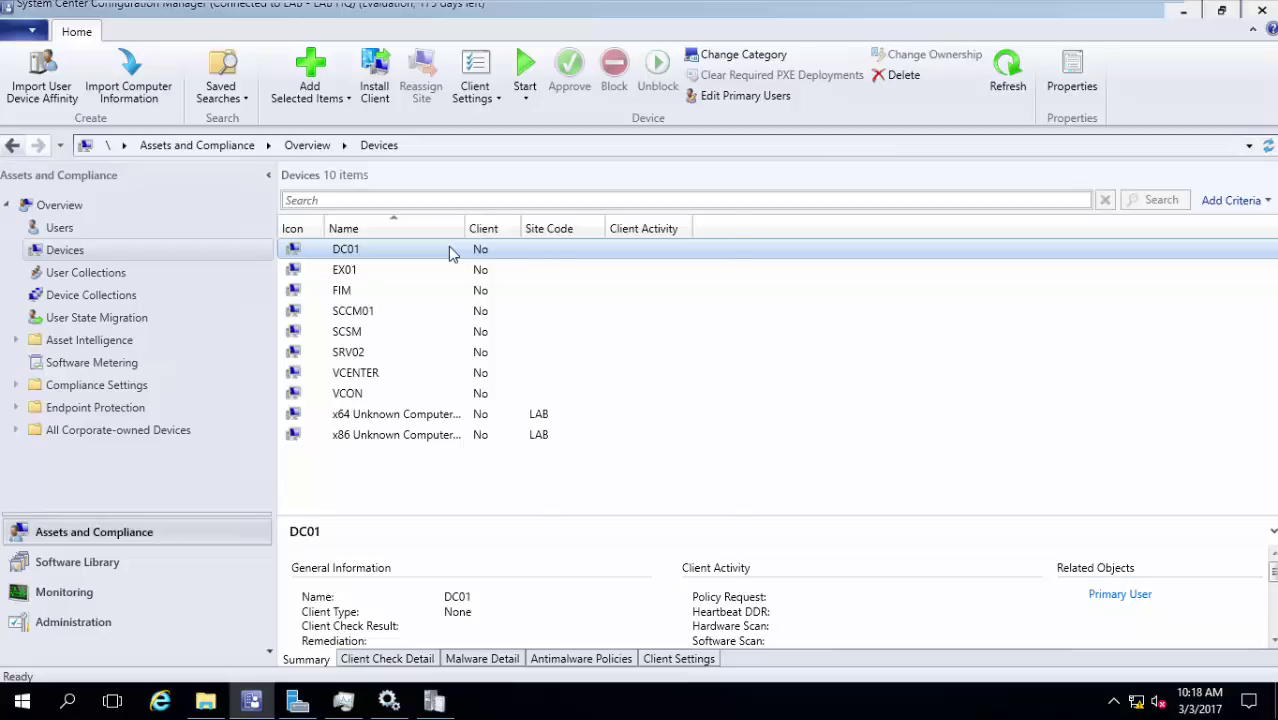
right_click(448, 246)
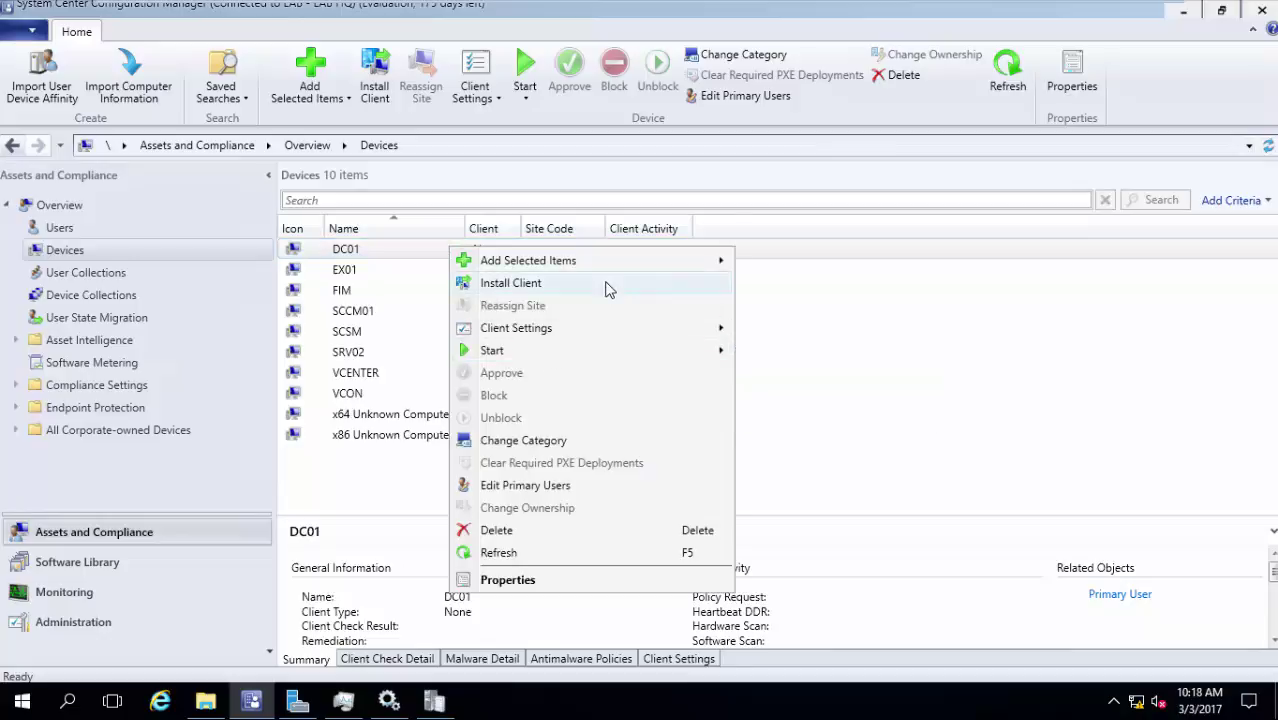
left_click(382, 478)
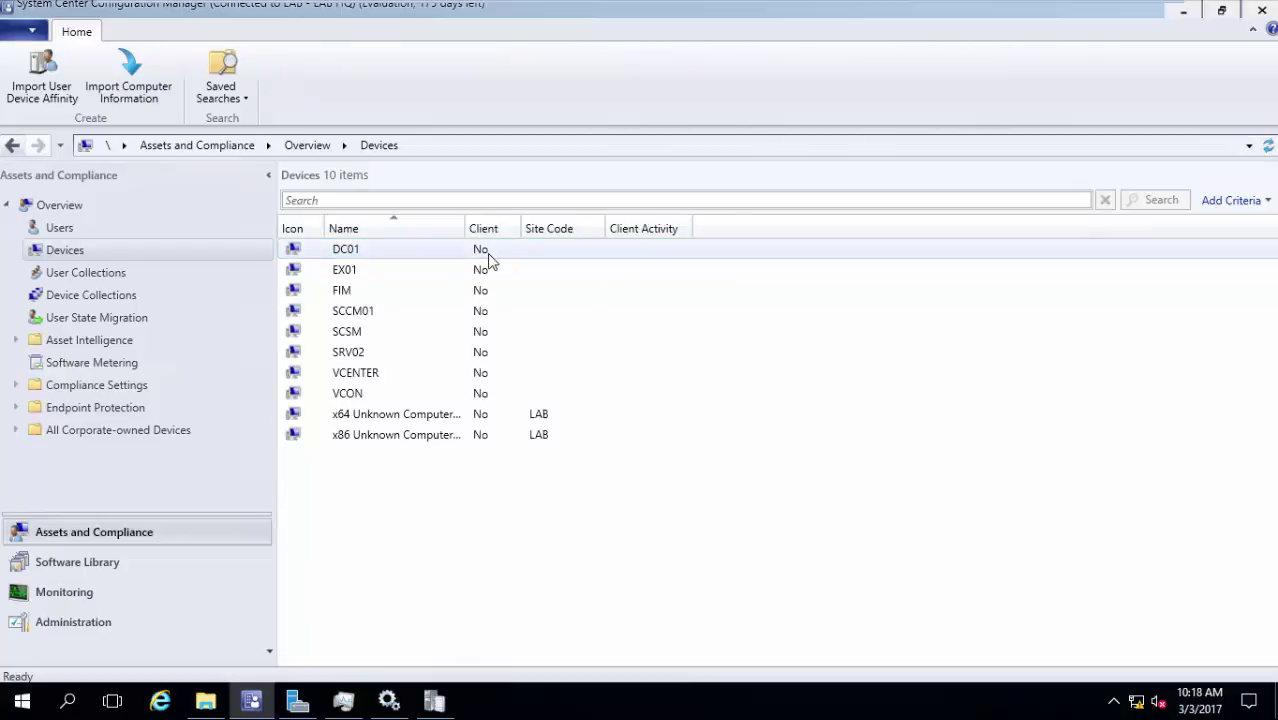
Step: Close the last of the running applications on the remote server's taskbar
left_click(436, 698)
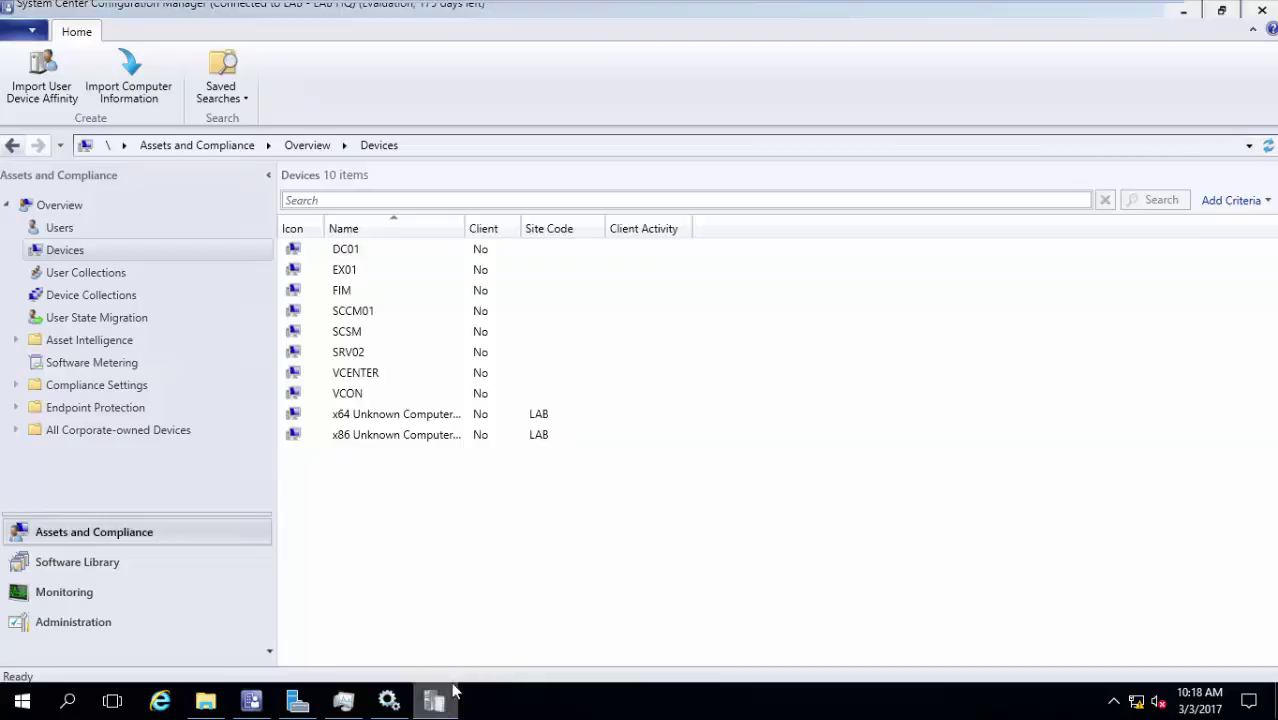
right_click(455, 690)
left_click(428, 671)
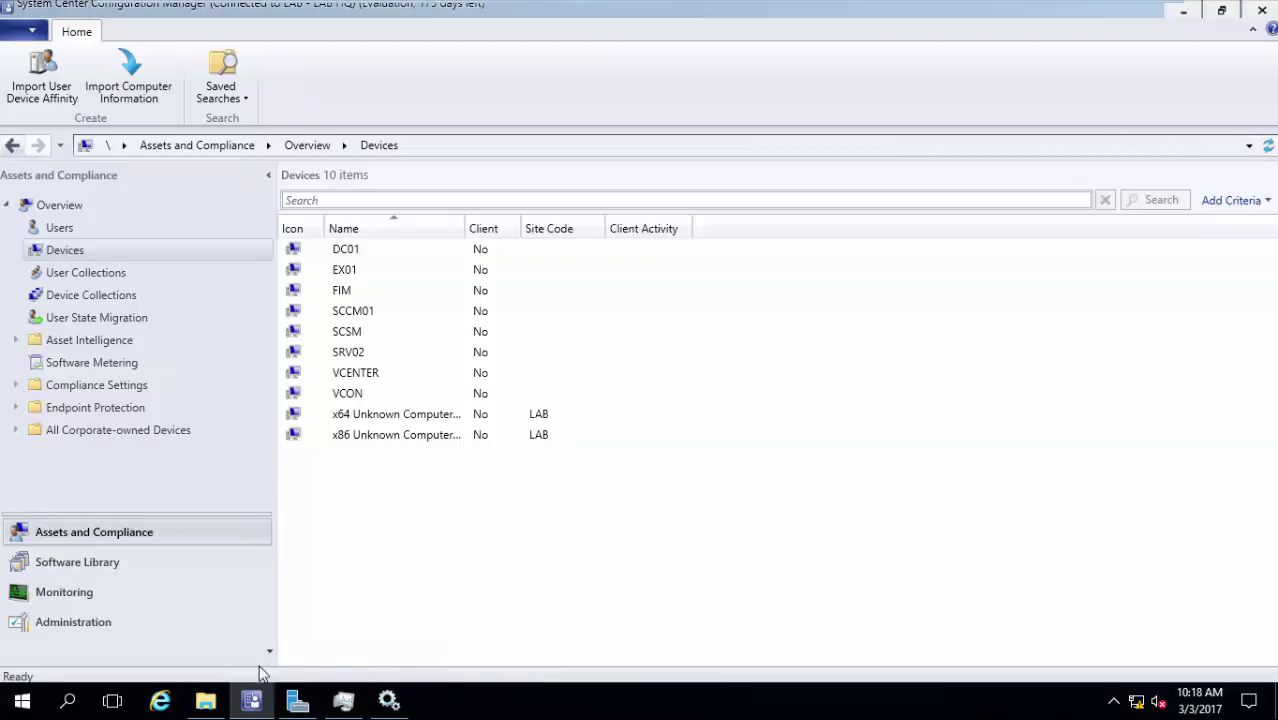
Step: Switch to File Explorer and browse from This PC to the Program Files folder on Local Disk (C:)
mouse_move(193, 708)
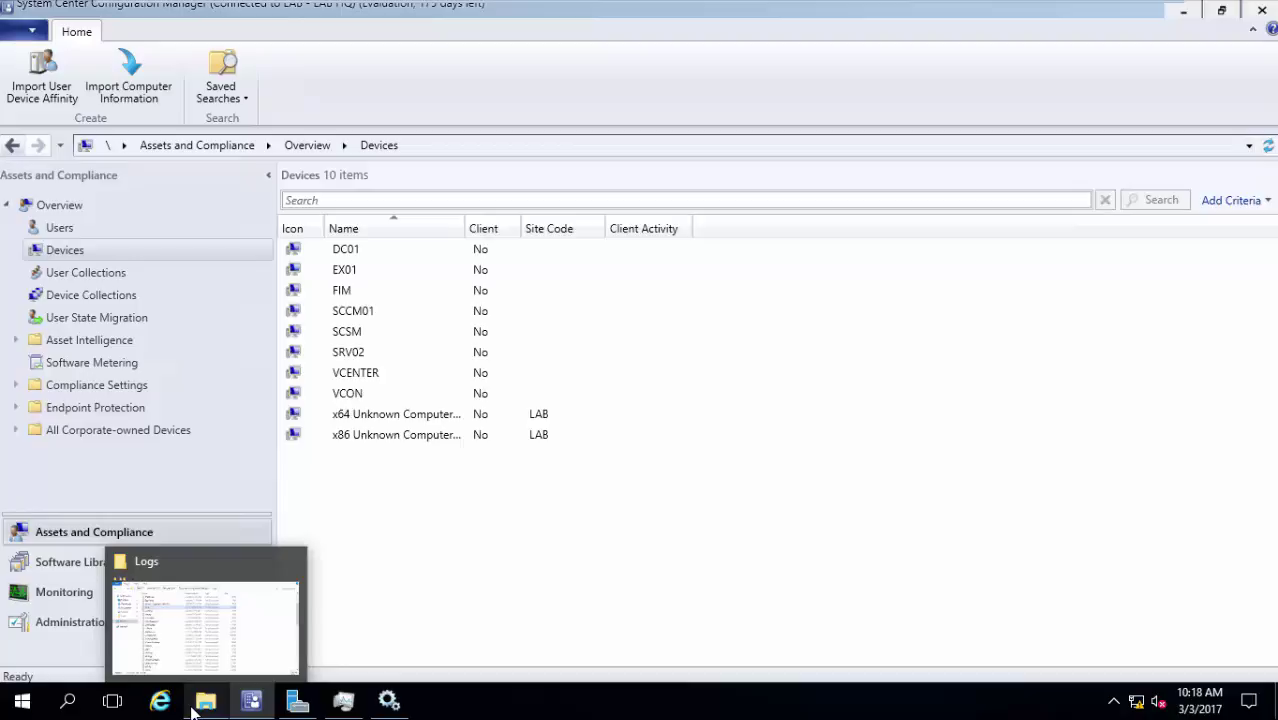
right_click(228, 596)
key("Escape")
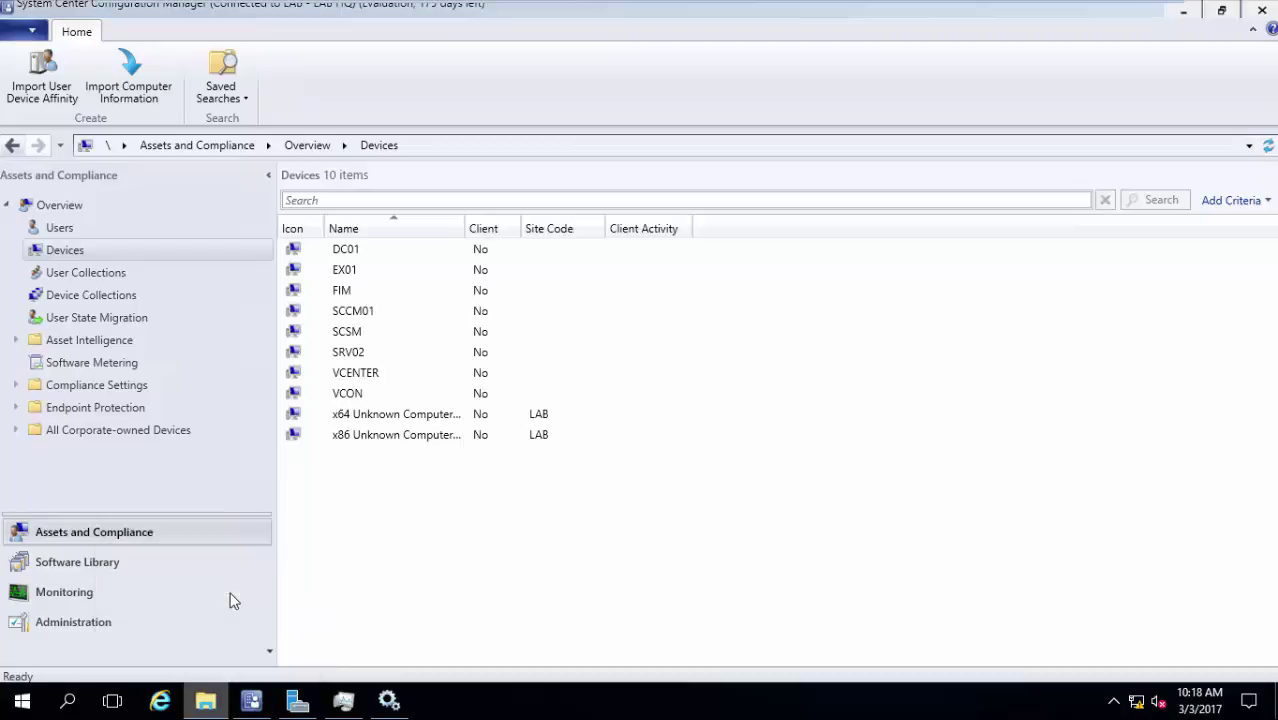
left_click(205, 700)
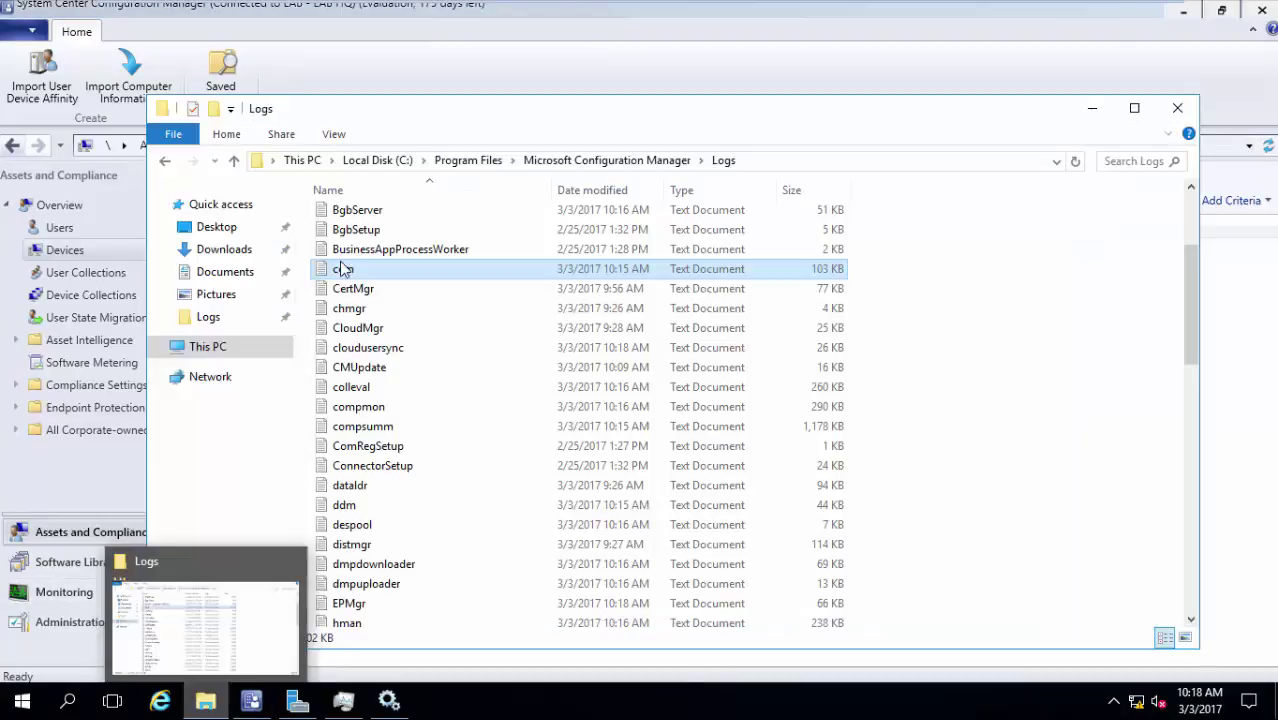
left_click(210, 346)
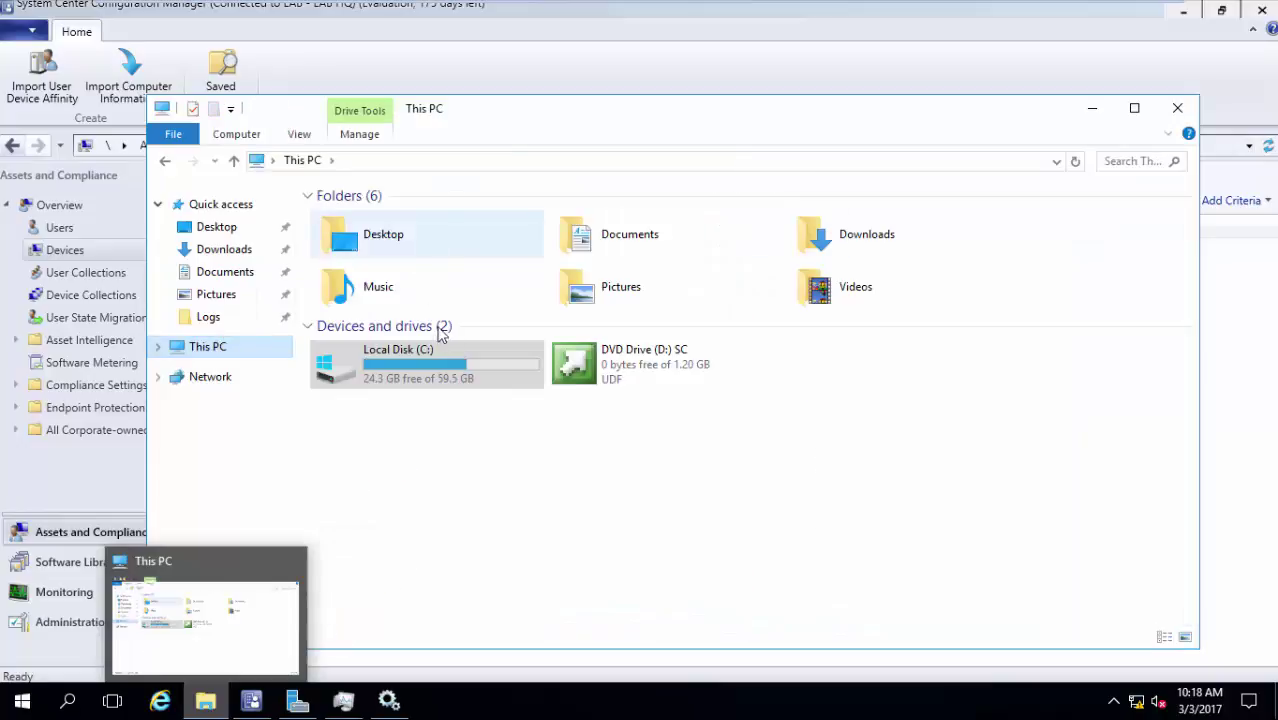
double_click(444, 361)
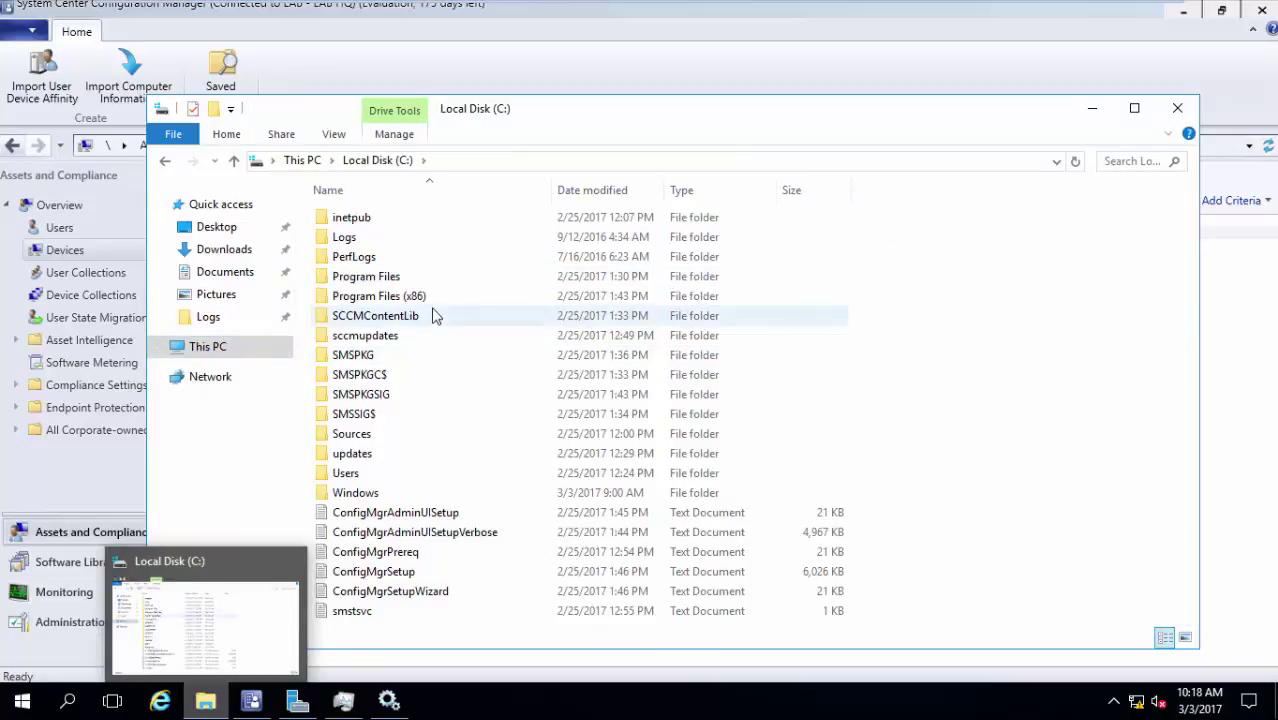
double_click(435, 283)
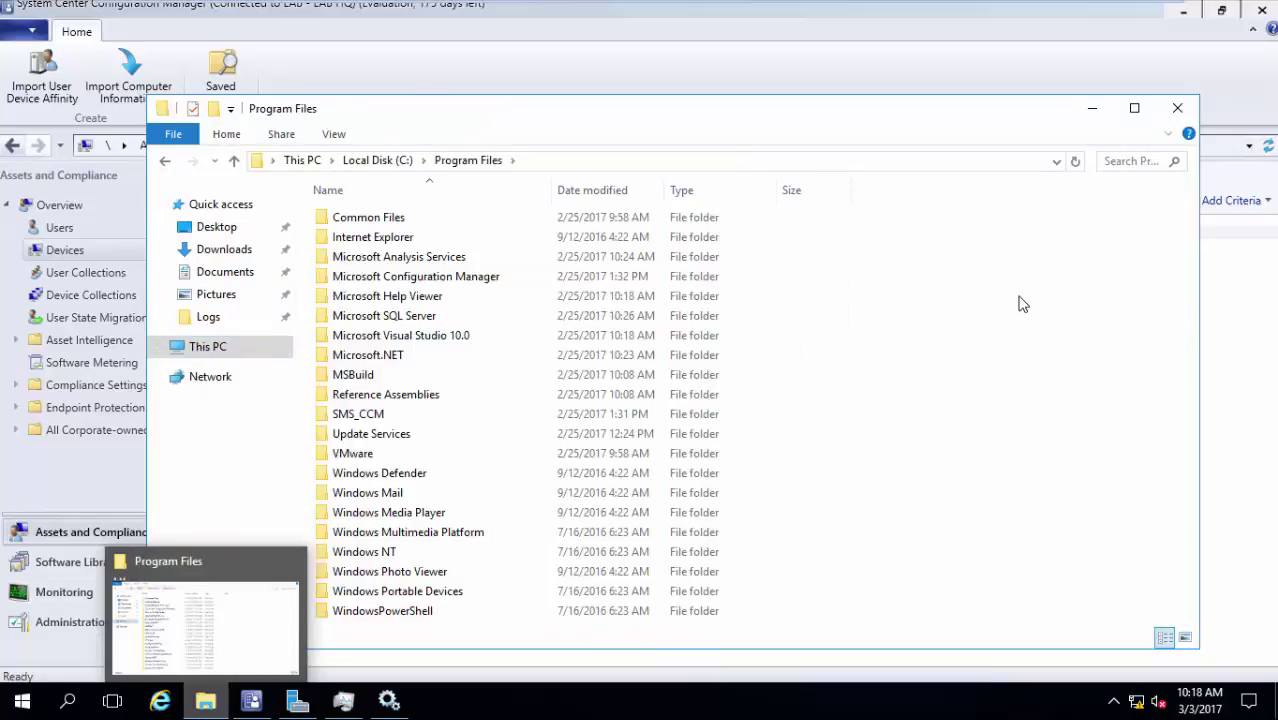
Step: Open the Logs folder inside Program Files\Microsoft Configuration Manager
left_click(212, 701)
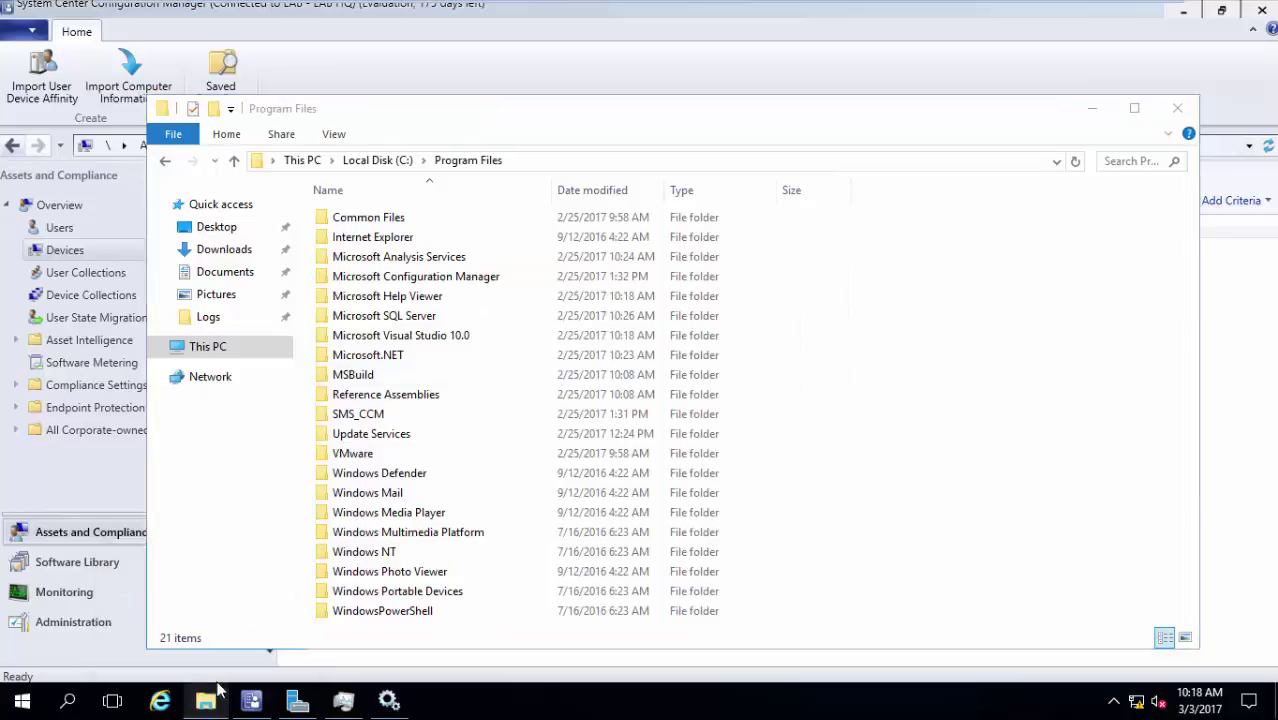
left_click(212, 701)
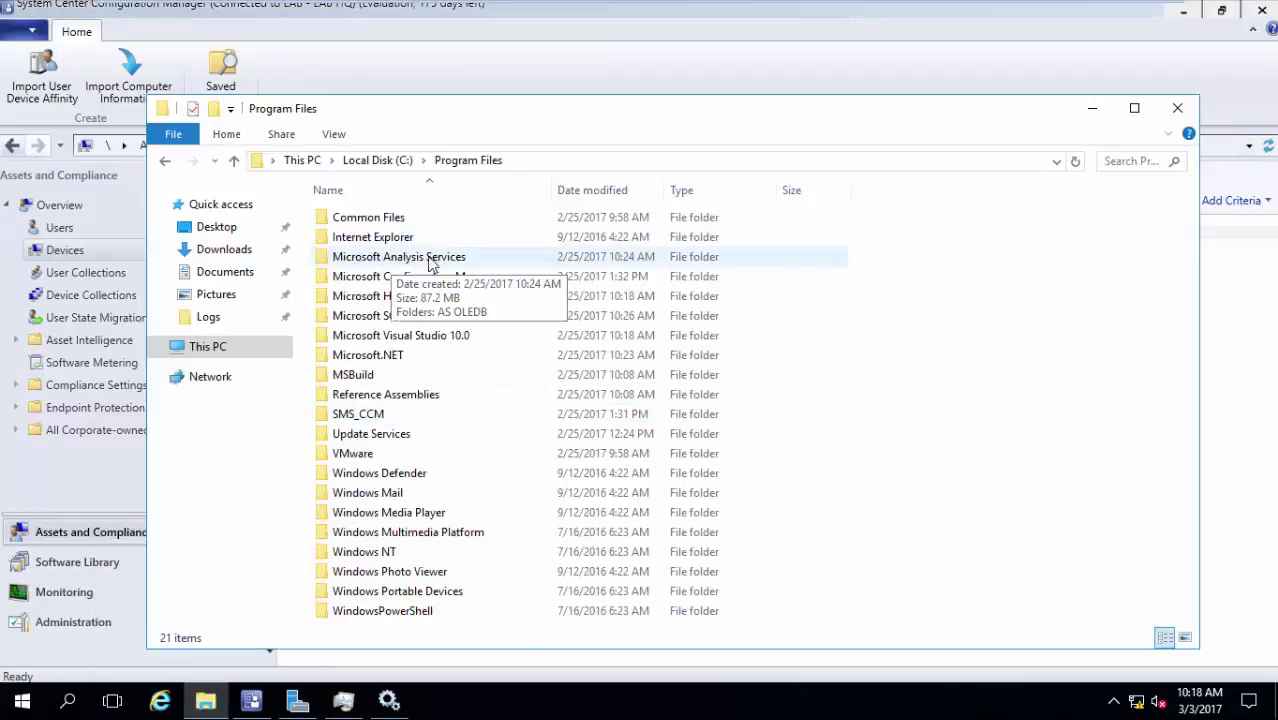
double_click(451, 260)
left_click(468, 160)
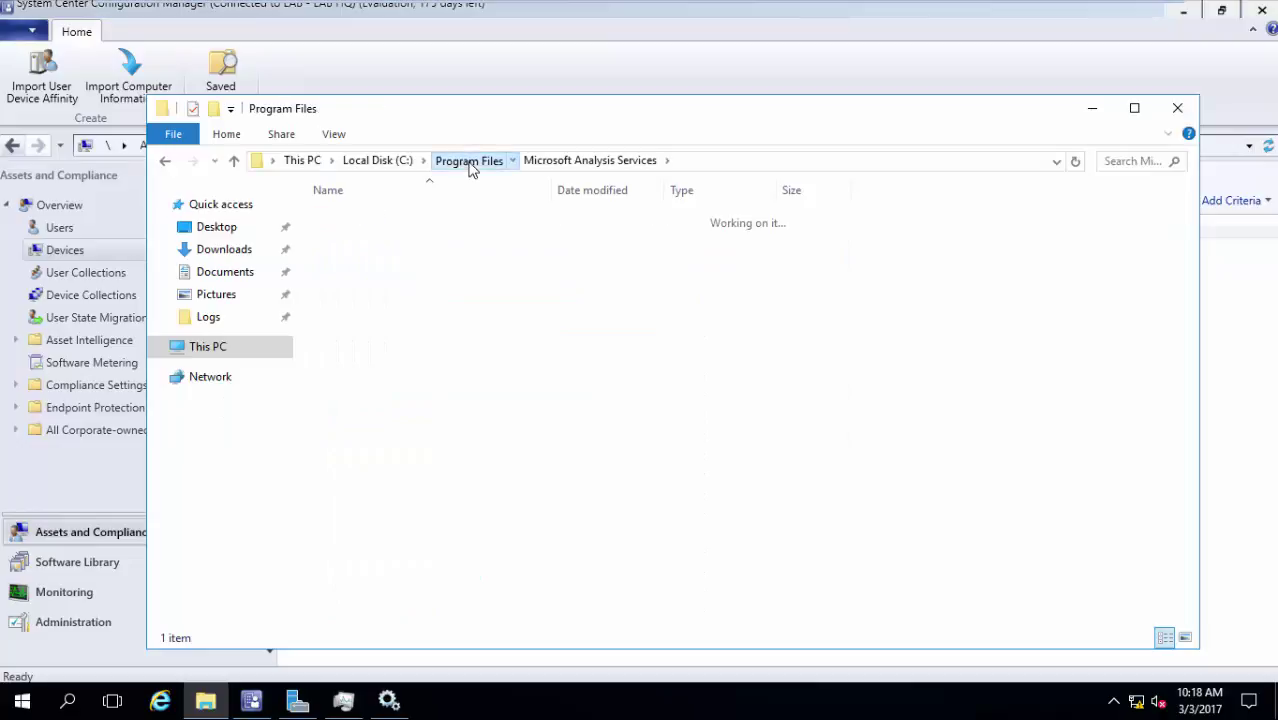
double_click(460, 277)
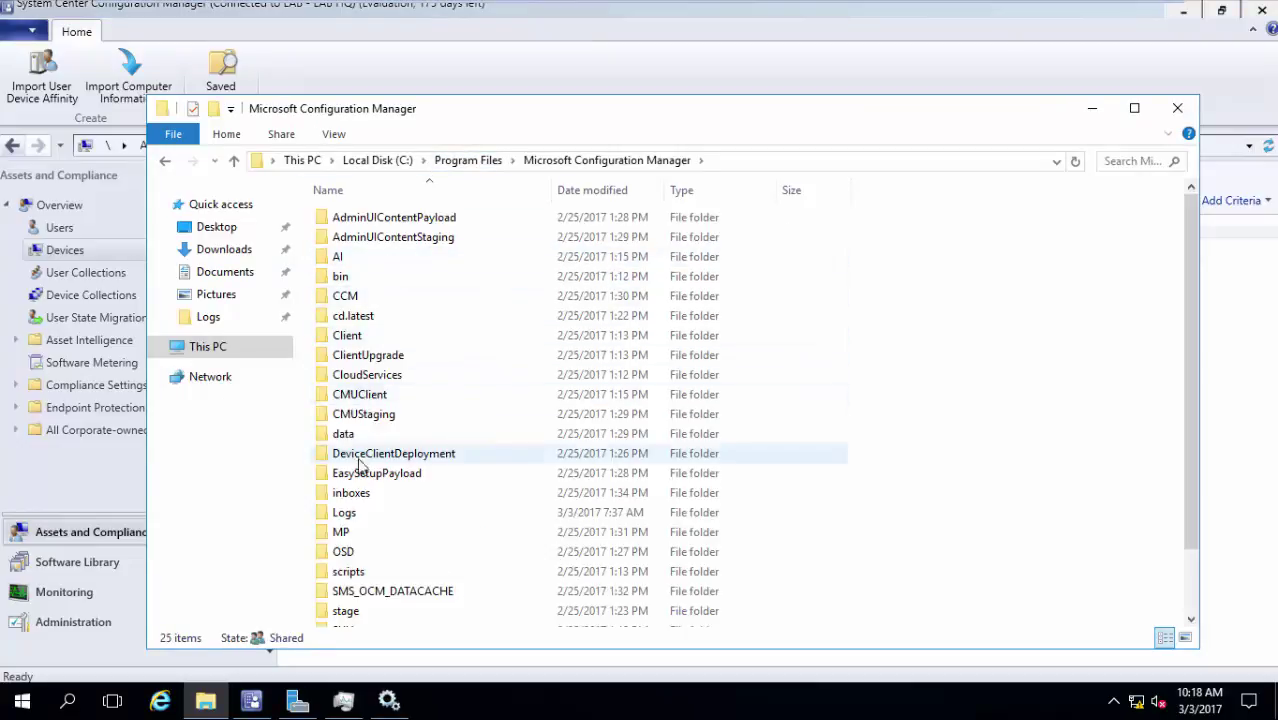
double_click(370, 514)
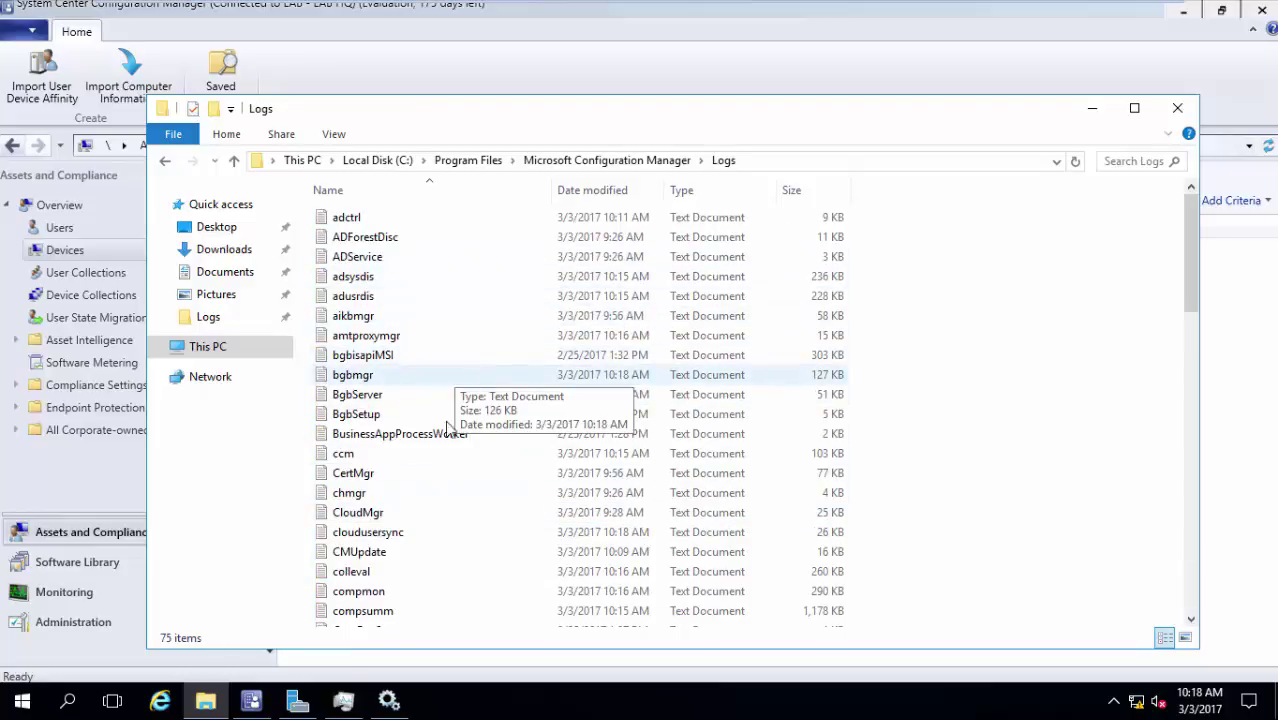
Step: Open the ccm log and examine the entries about connecting to DC01's admin$ share, then minimize the log and folder windows
left_click(427, 462)
double_click(427, 462)
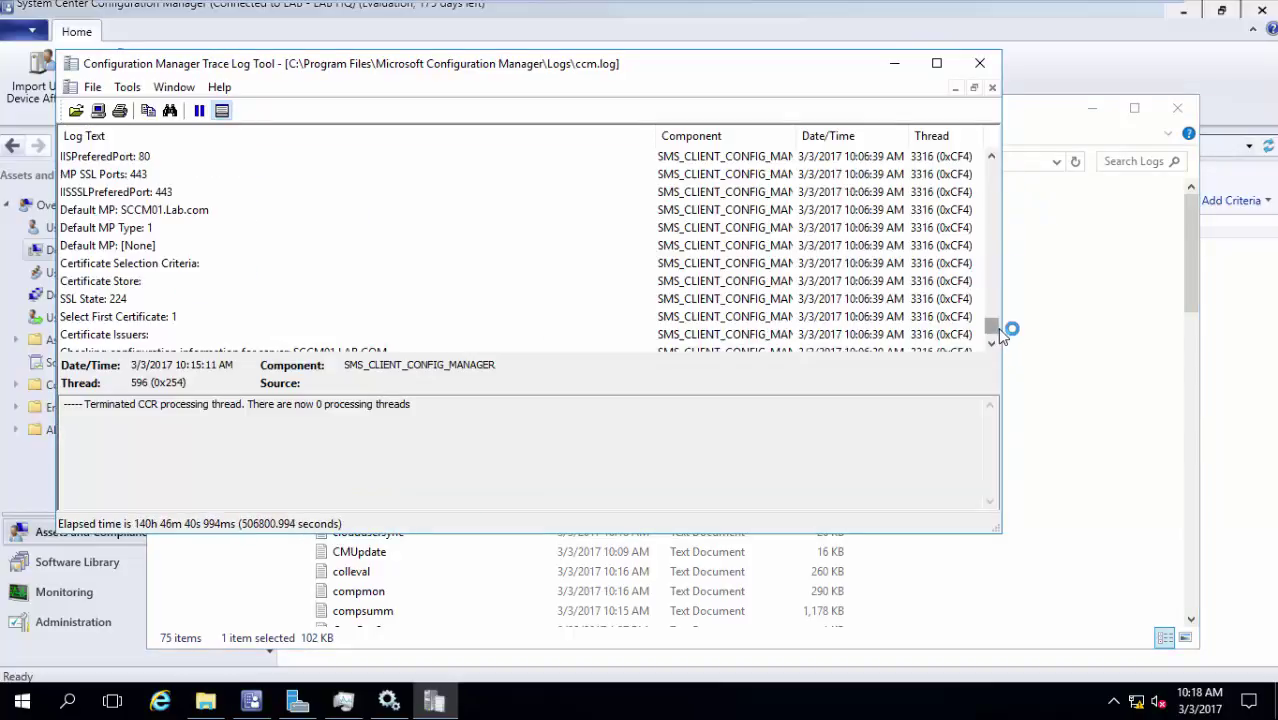
left_click_drag(991, 345, 988, 320)
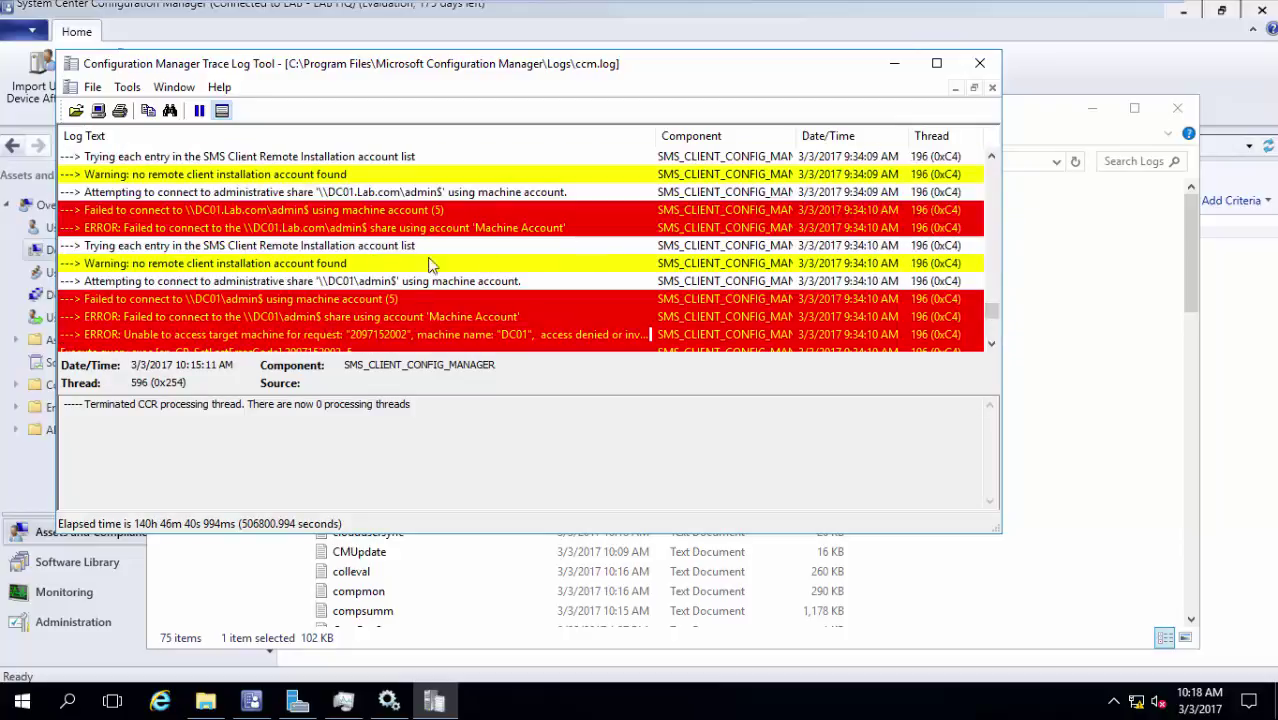
left_click(385, 212)
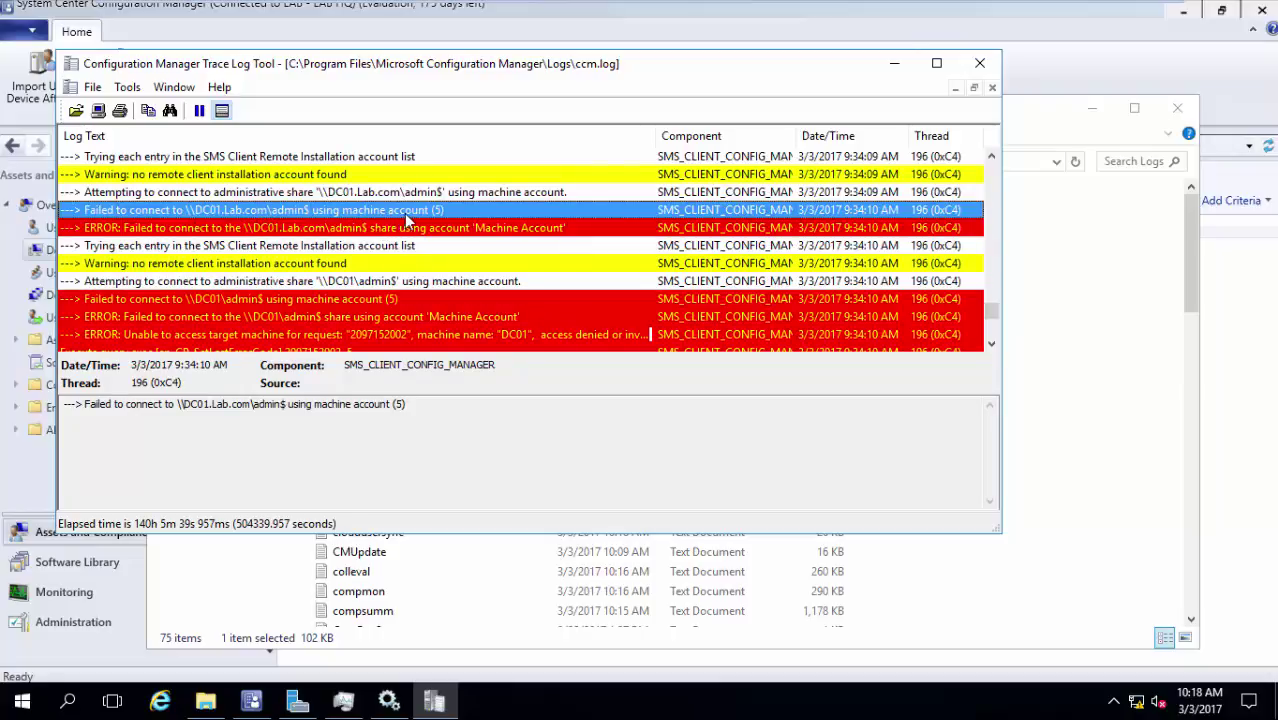
left_click(1092, 108)
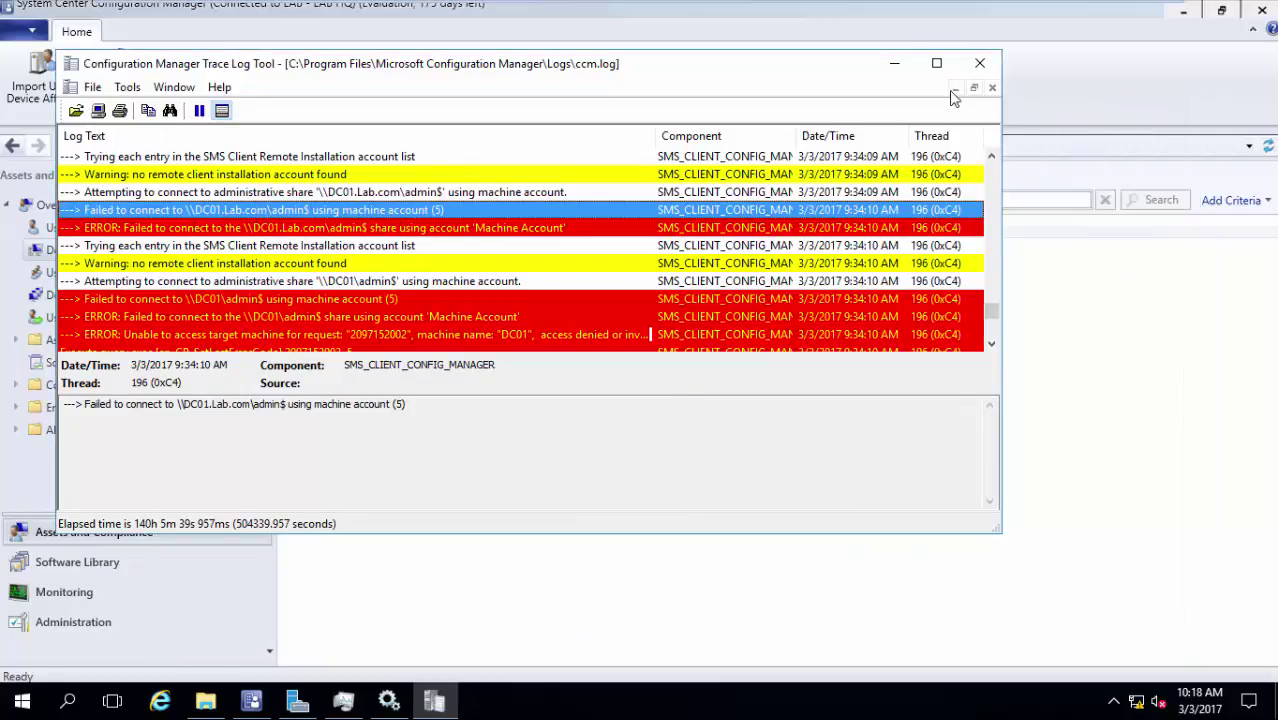
left_click(894, 63)
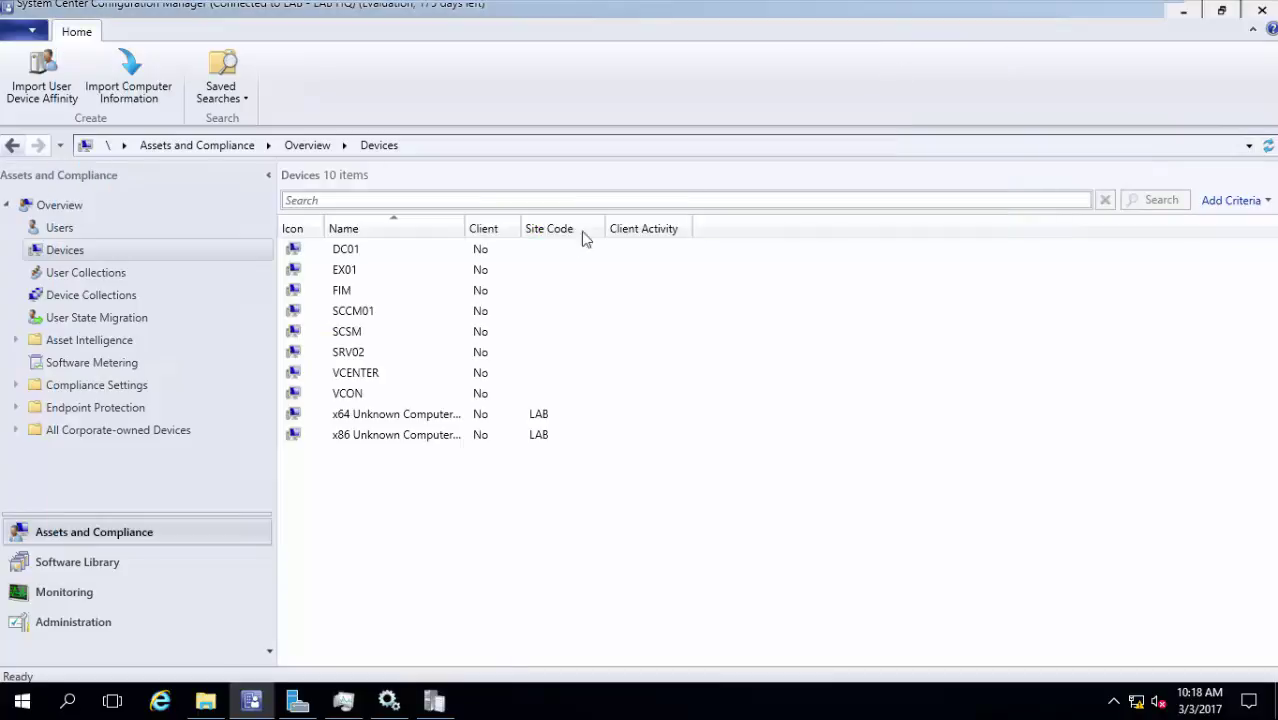
Step: Review DC01's Install Client action without running it, and recheck the machine account entry for its admin$ share in the ccm log before closing it
right_click(508, 247)
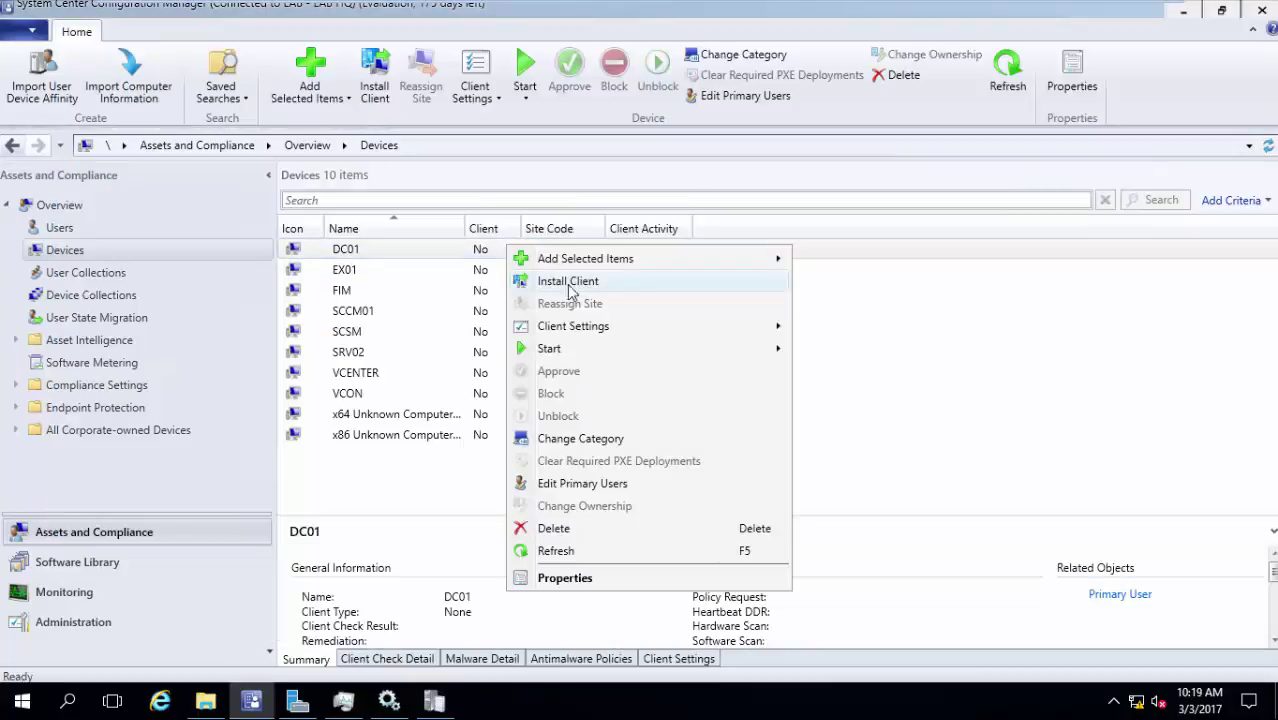
left_click(399, 463)
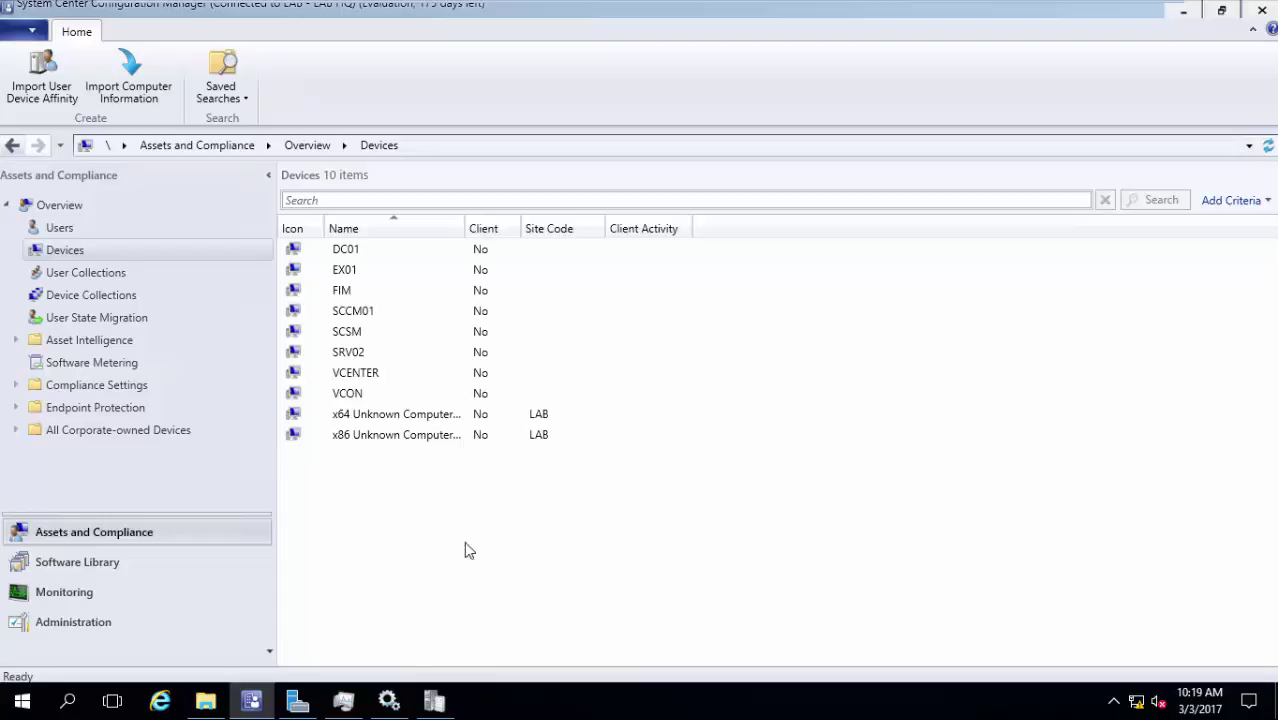
left_click(434, 700)
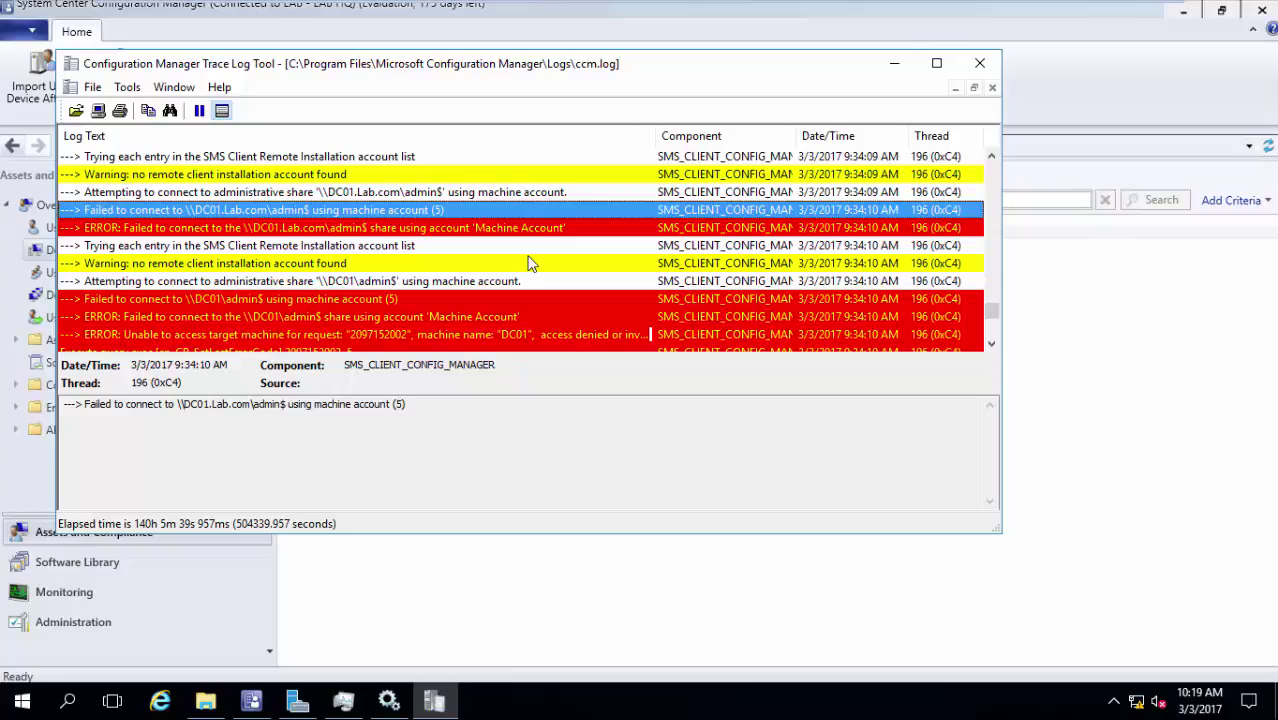
left_click(575, 228)
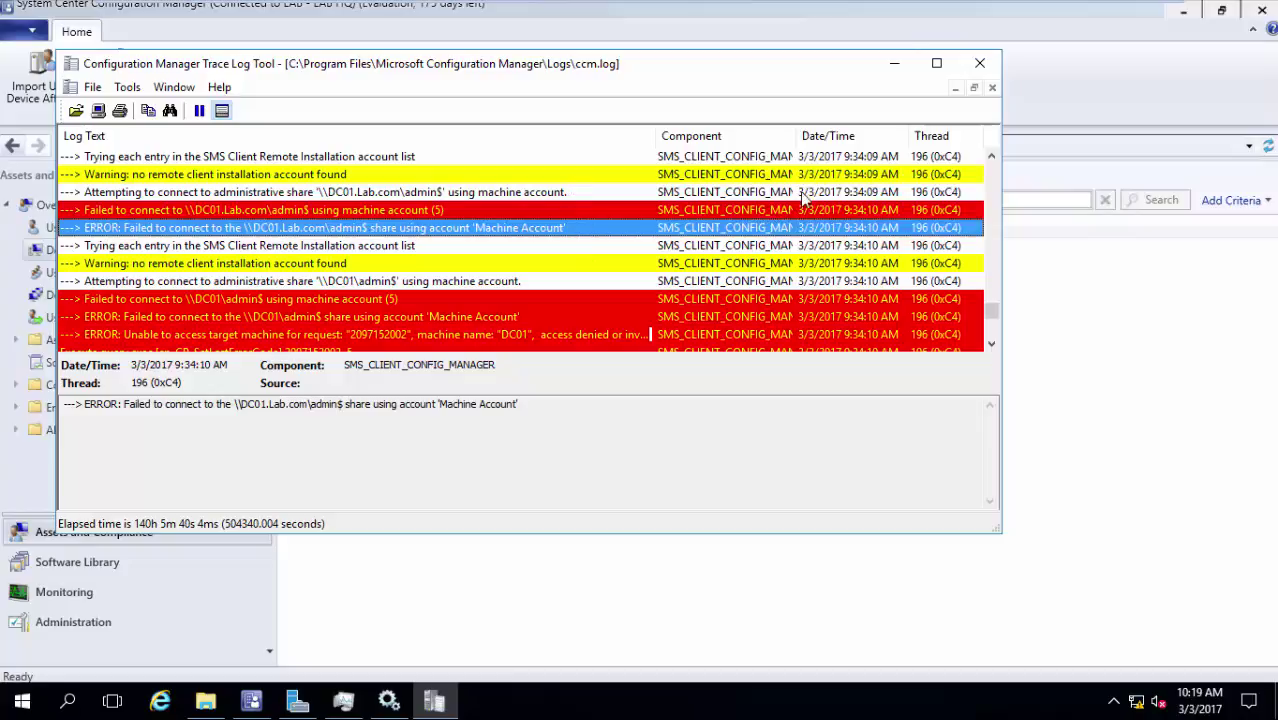
left_click(980, 63)
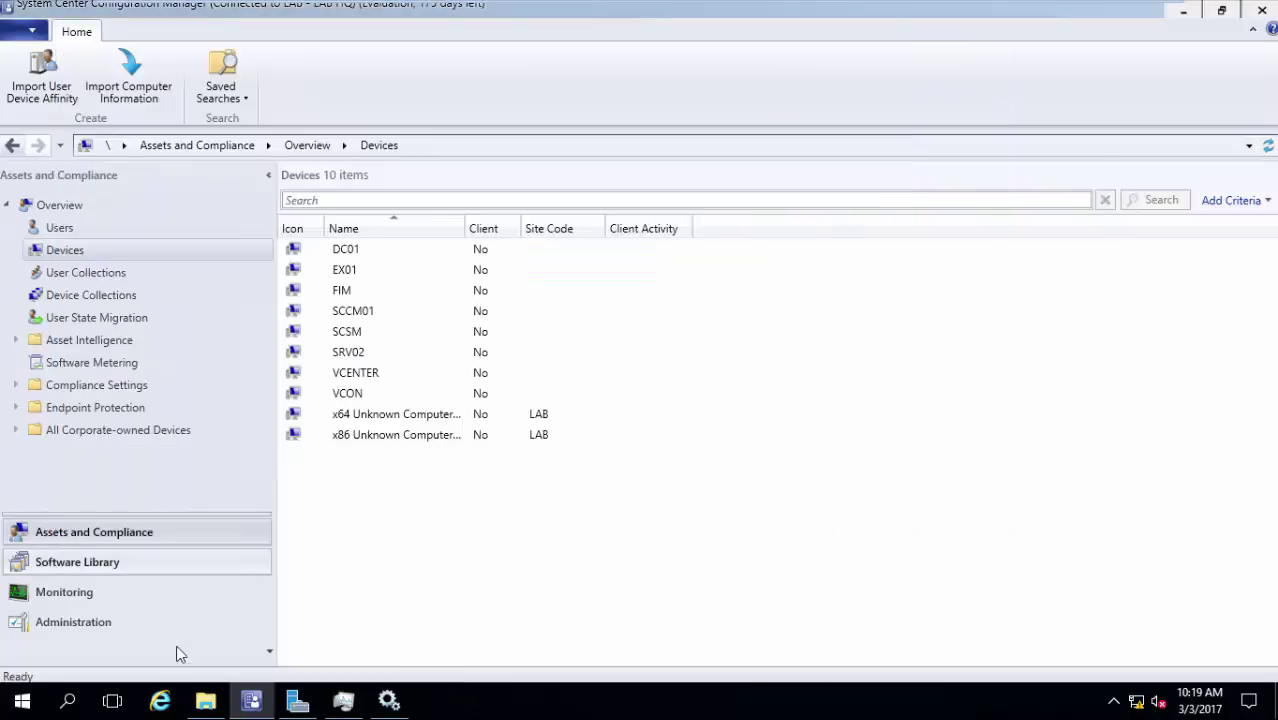
Step: Browse in File Explorer to the tools folder under C:\Program Files\Microsoft Configuration Manager
left_click(205, 700)
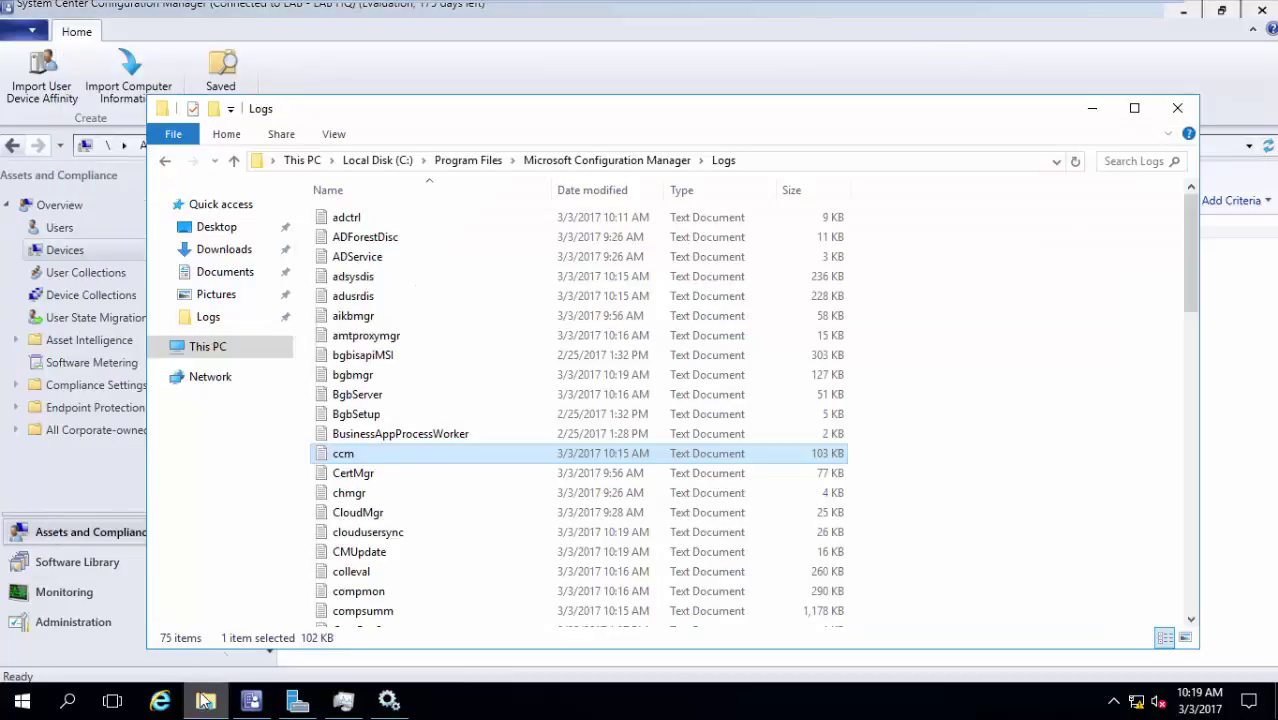
left_click(210, 350)
double_click(429, 373)
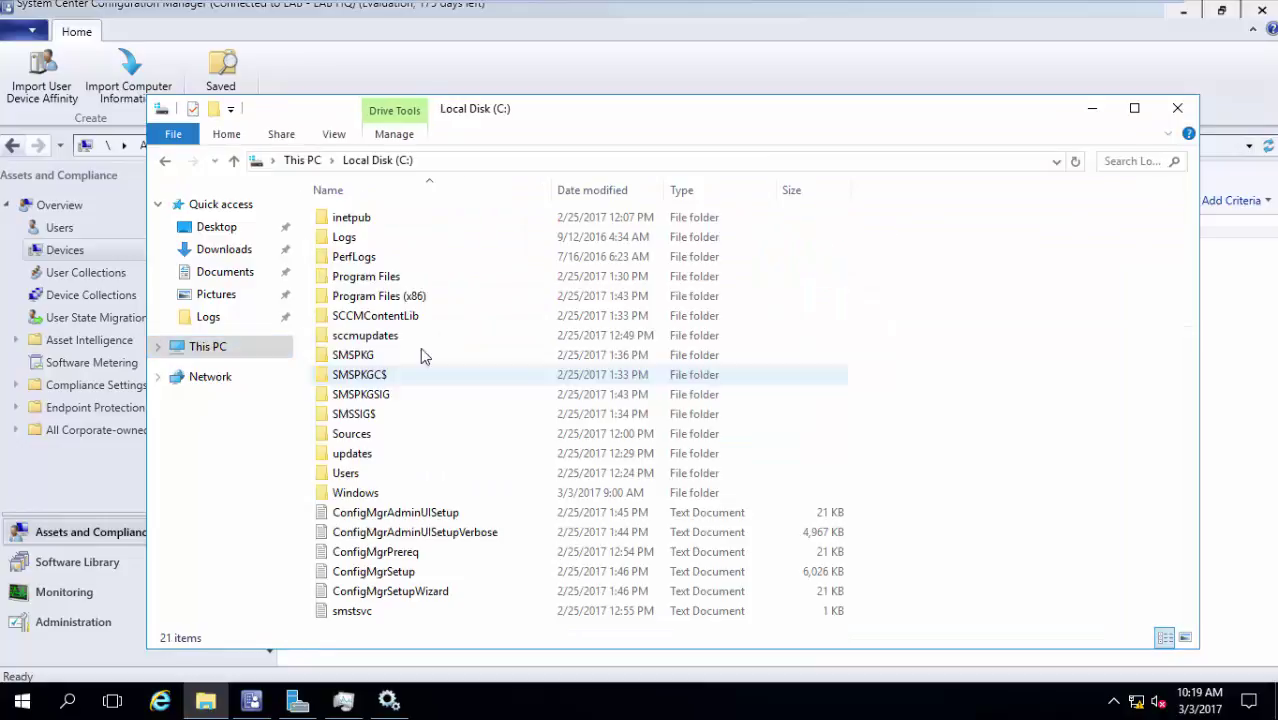
double_click(414, 276)
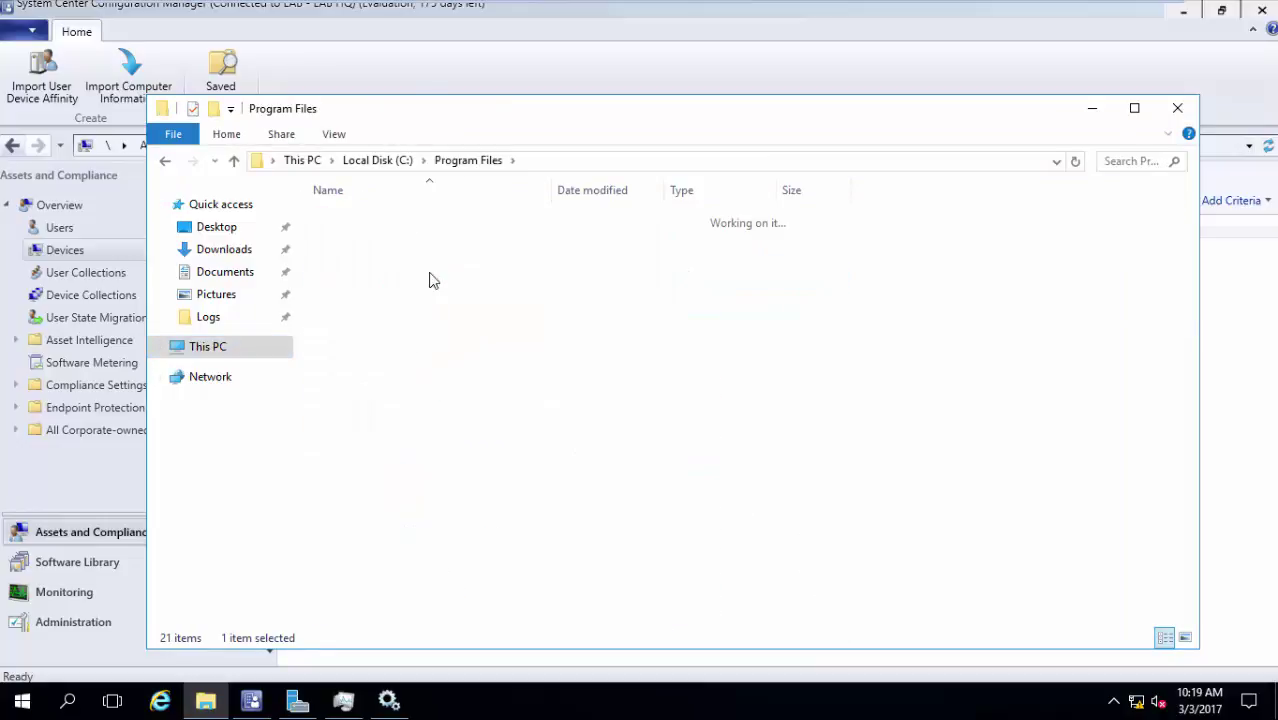
double_click(432, 280)
scroll(416, 502, "down", 2)
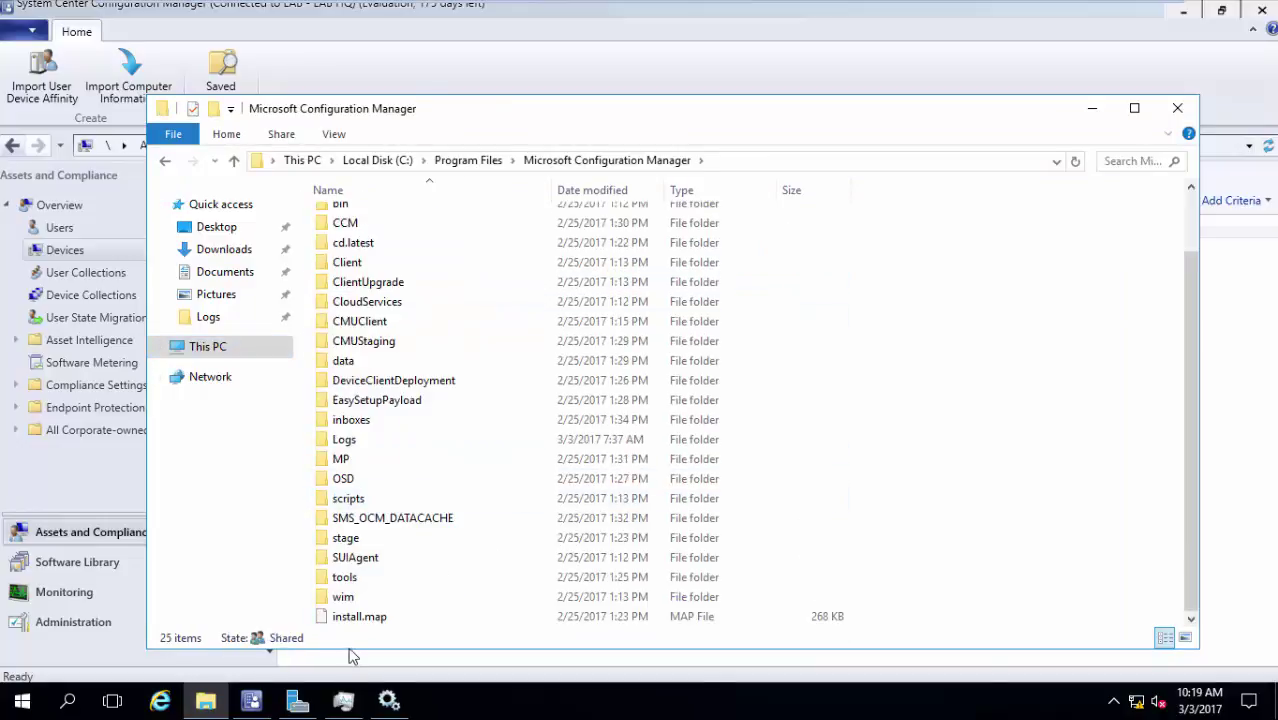
double_click(370, 579)
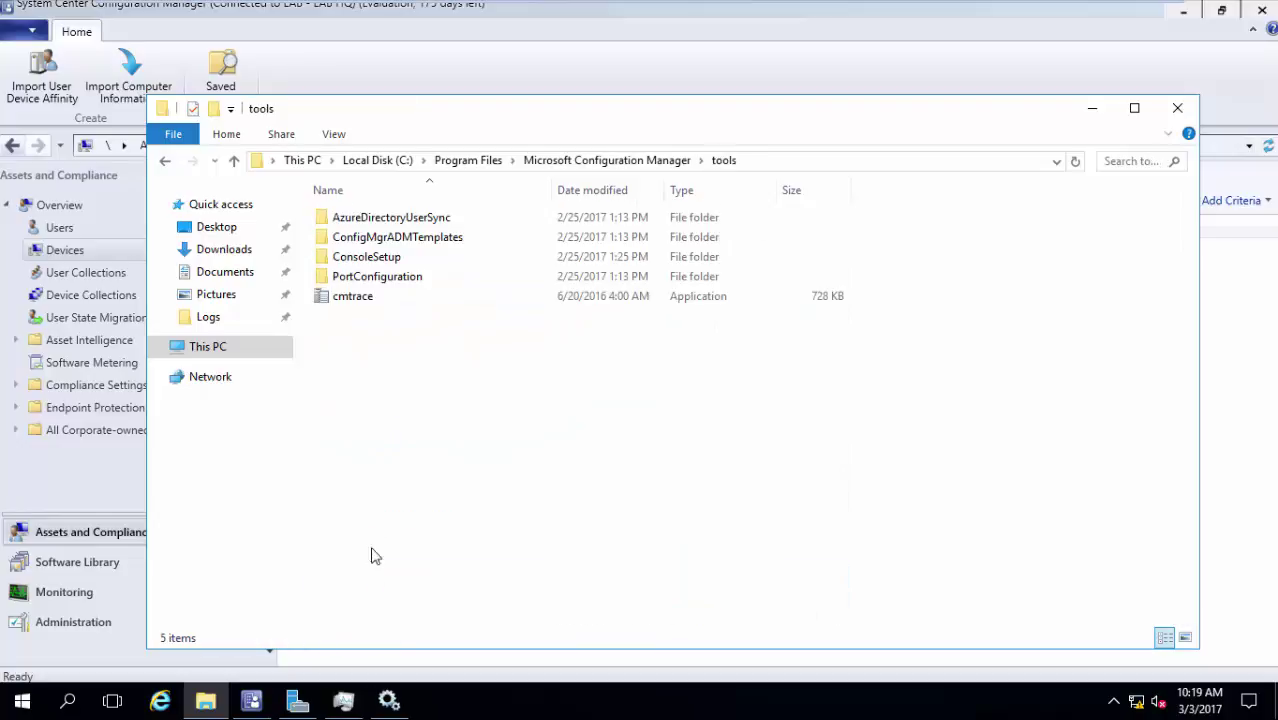
Step: Launch cmtrace to view the Trace Log Tool, close it and minimize the tools folder window
double_click(396, 306)
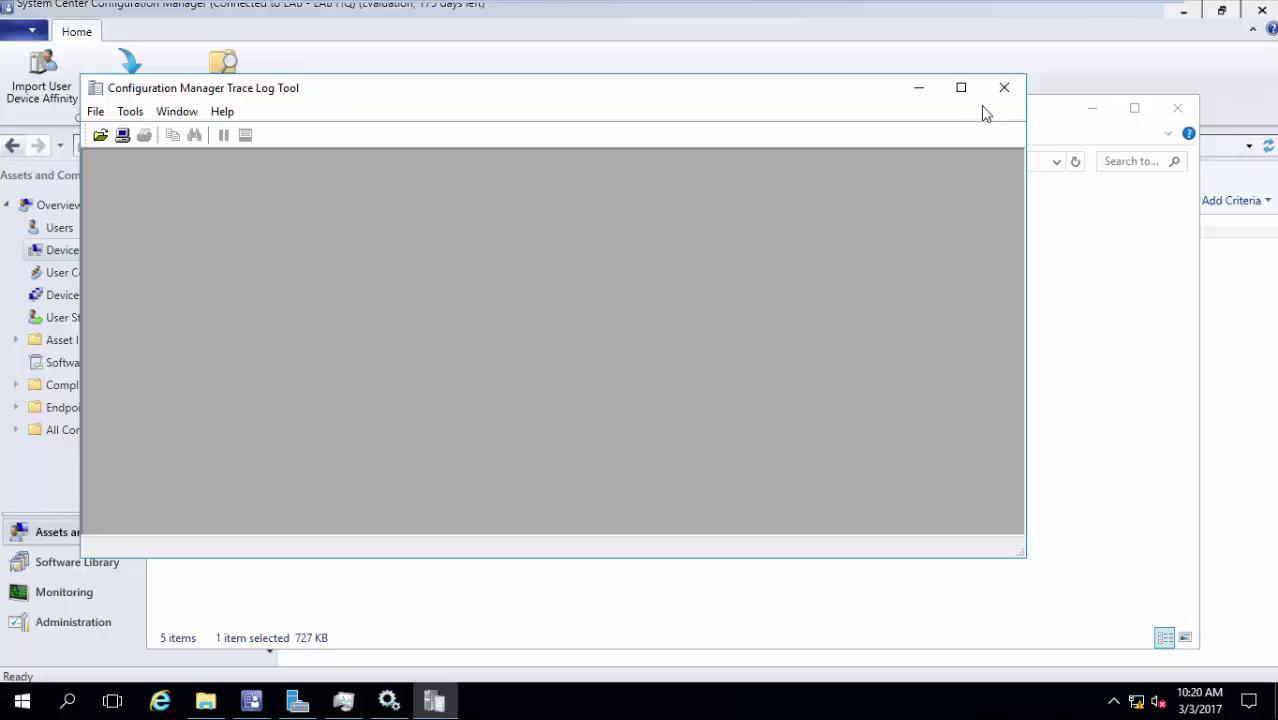
left_click(1002, 89)
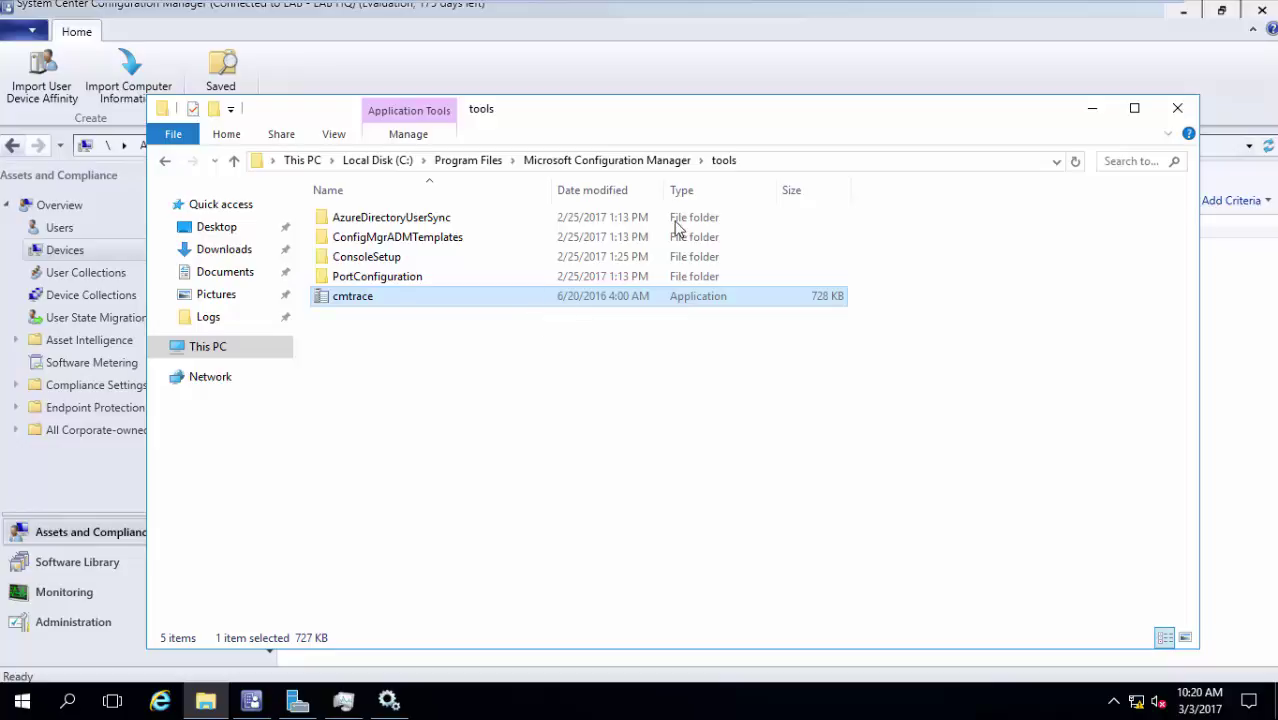
left_click(1092, 108)
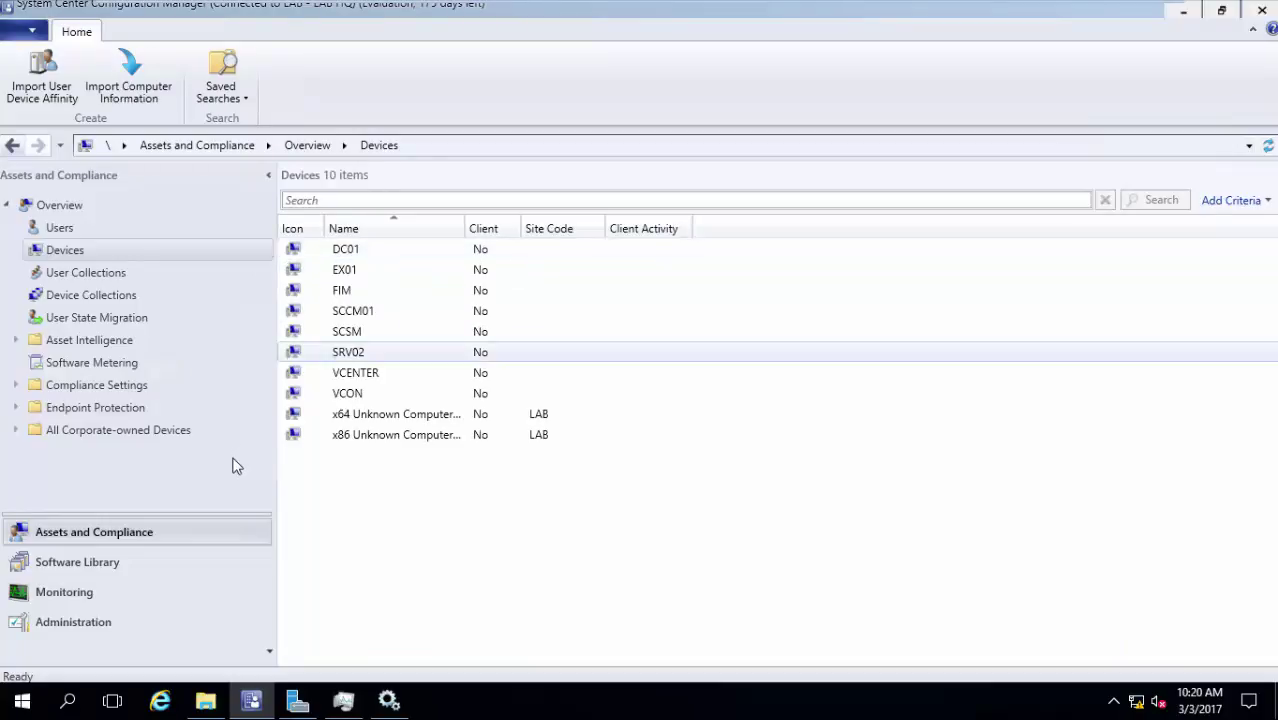
Step: Open the Client Push Installation properties for the LAB - LAB HQ site under Administration, Site Configuration
left_click(117, 628)
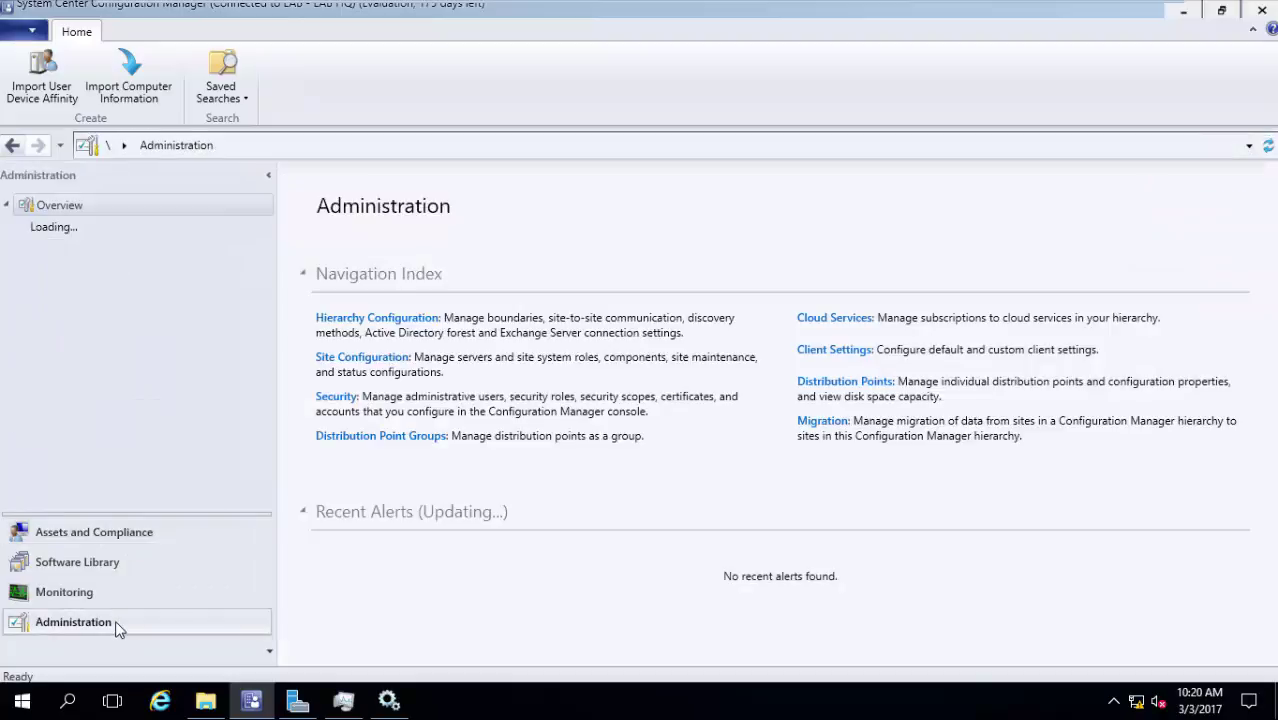
left_click(18, 272)
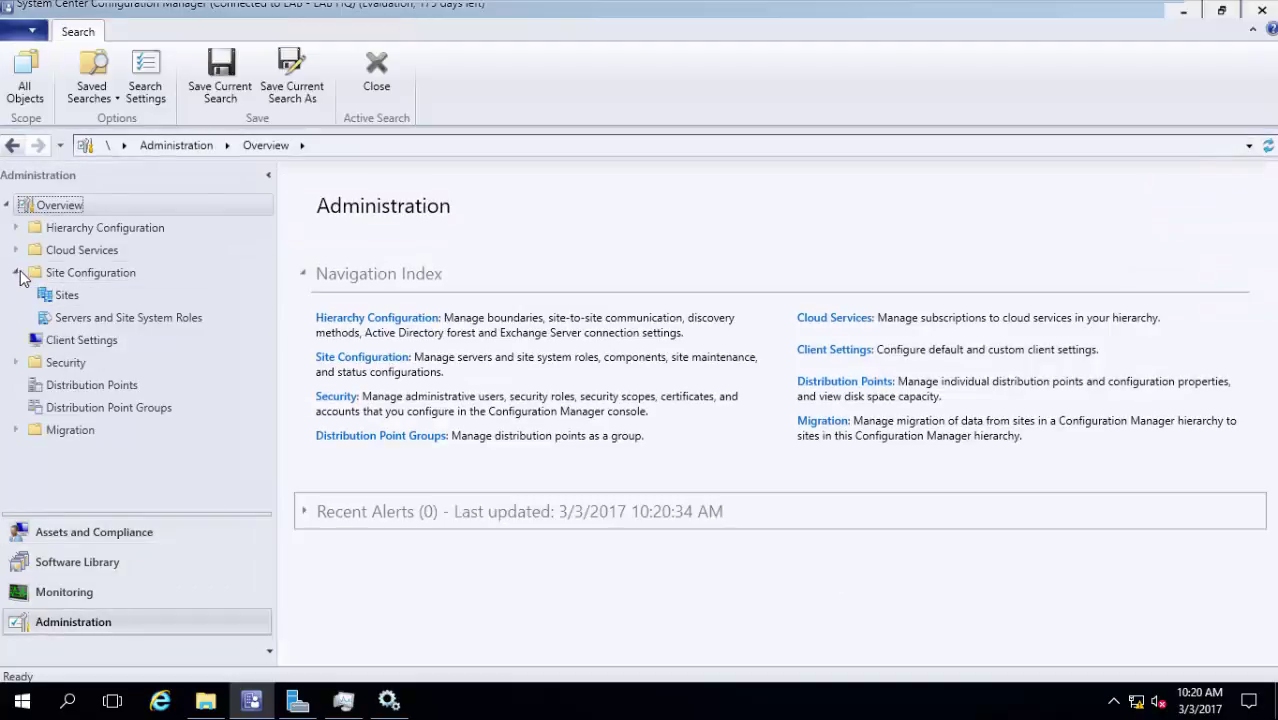
left_click(93, 294)
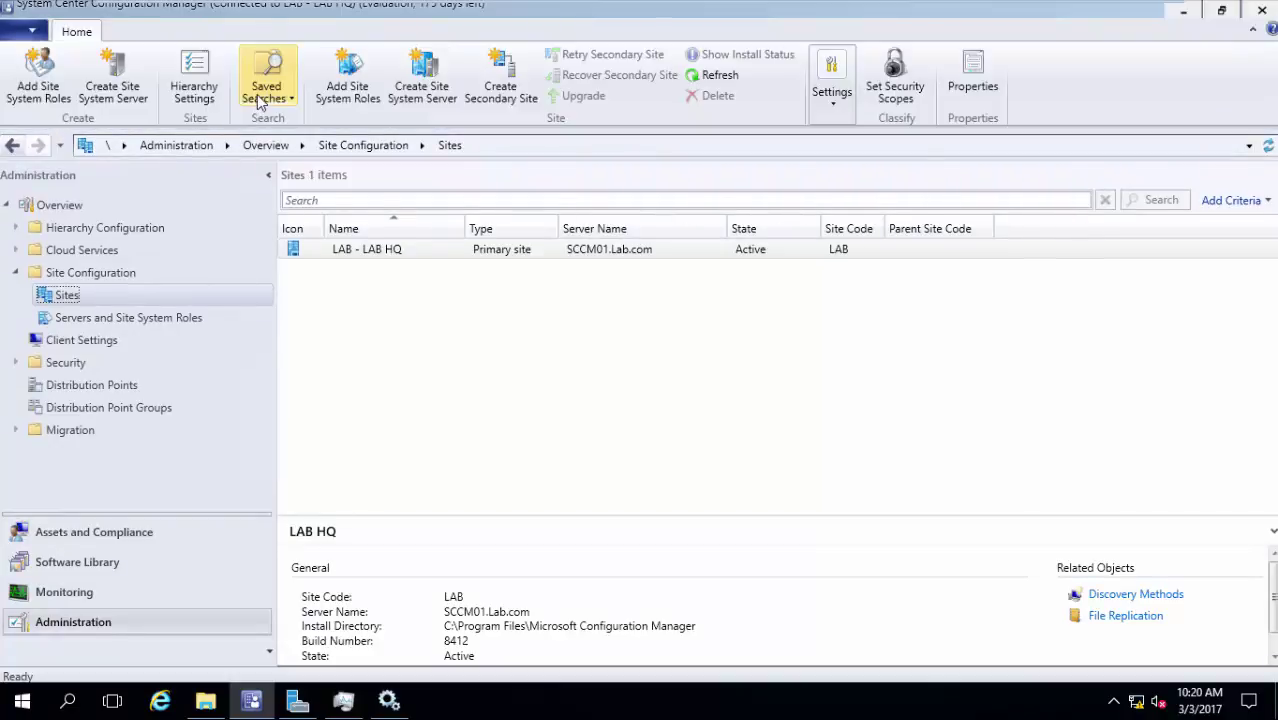
left_click(832, 92)
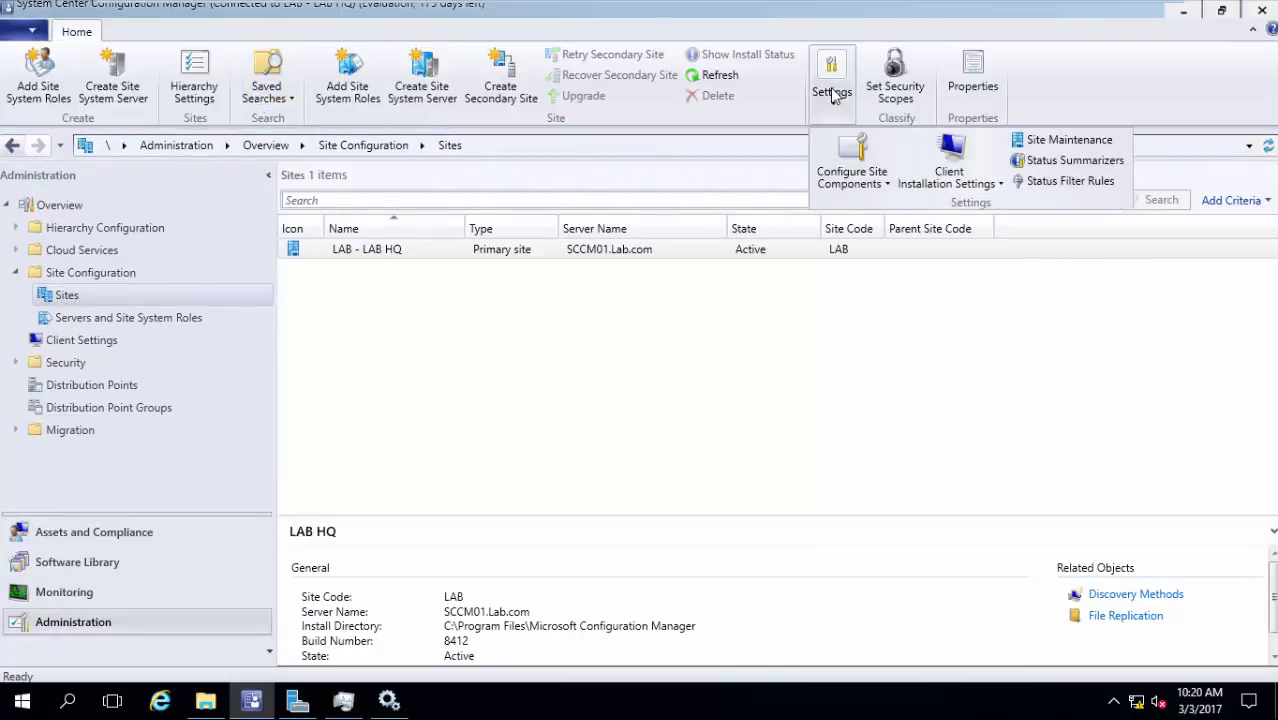
left_click(976, 168)
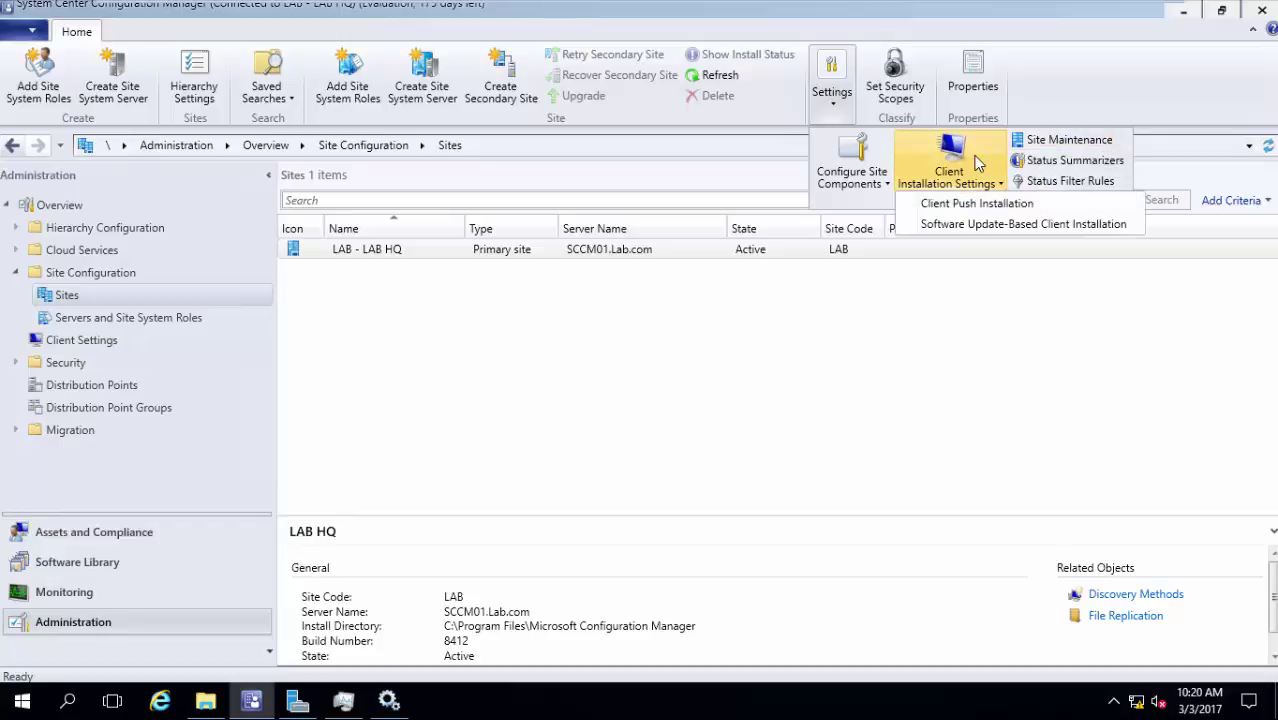
left_click(973, 205)
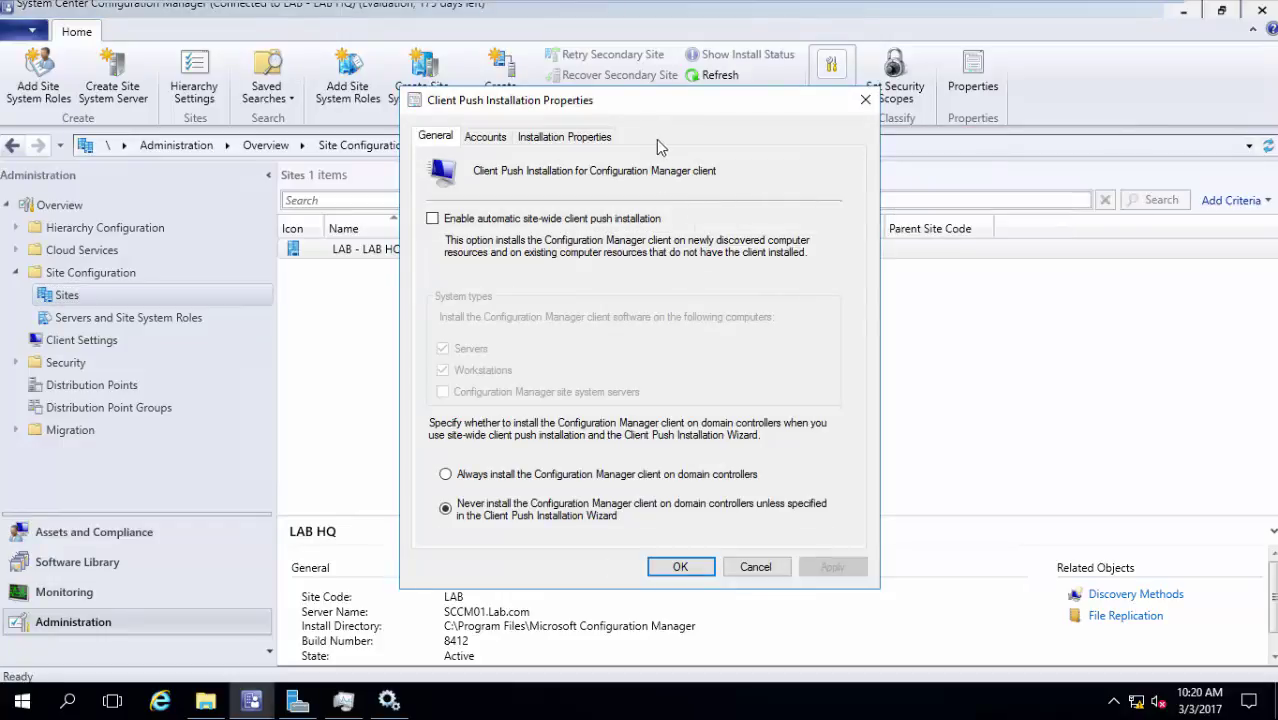
Step: Start adding a new client push installation account and open the domain user lookup for its user name
left_click(486, 138)
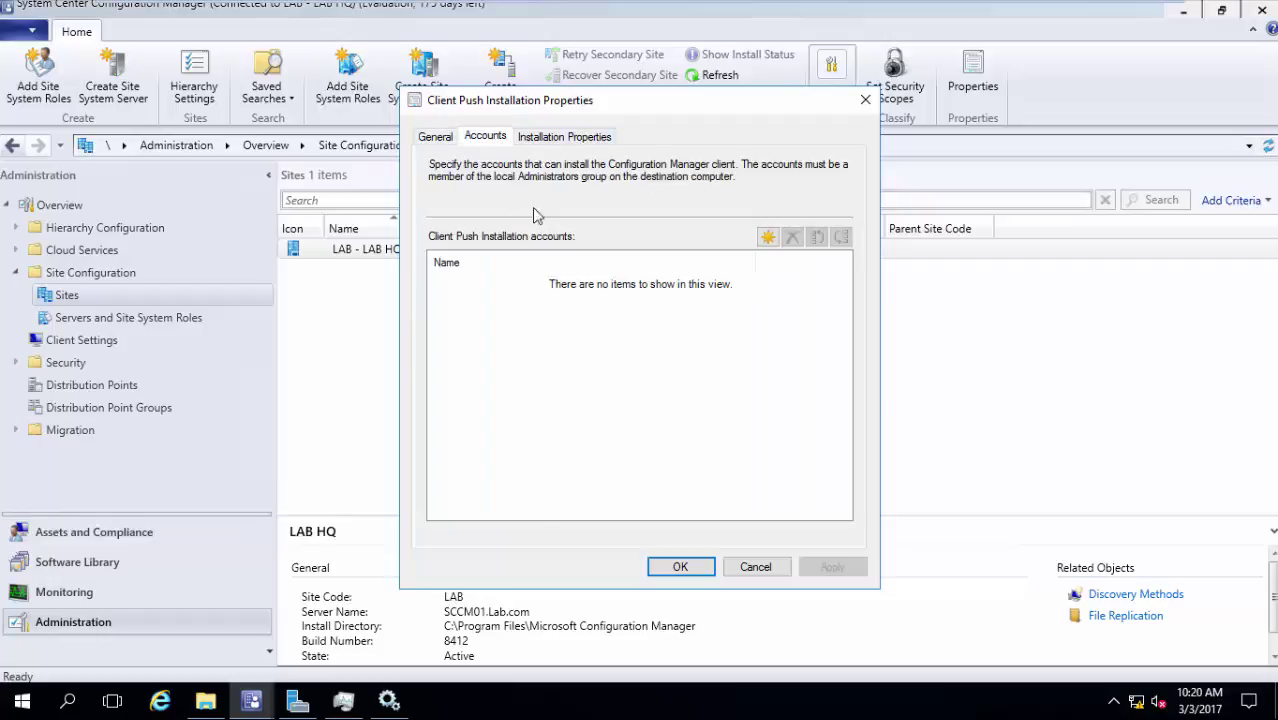
left_click(768, 237)
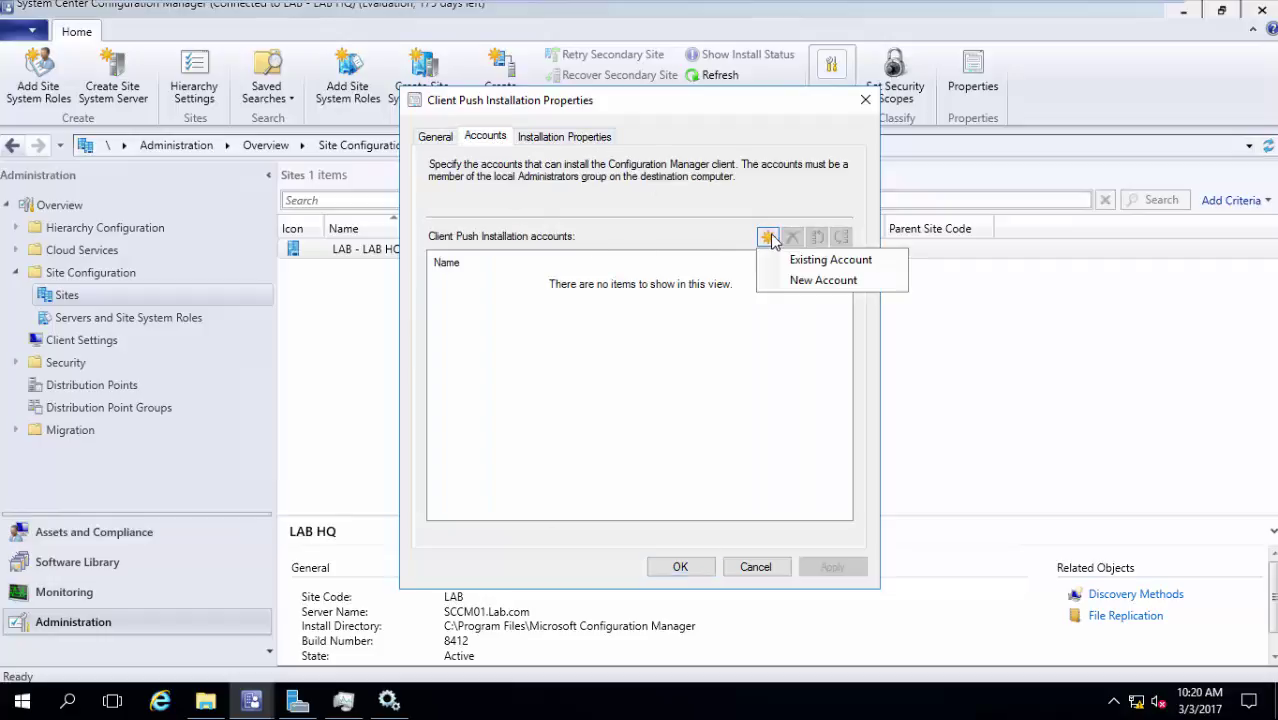
left_click(810, 281)
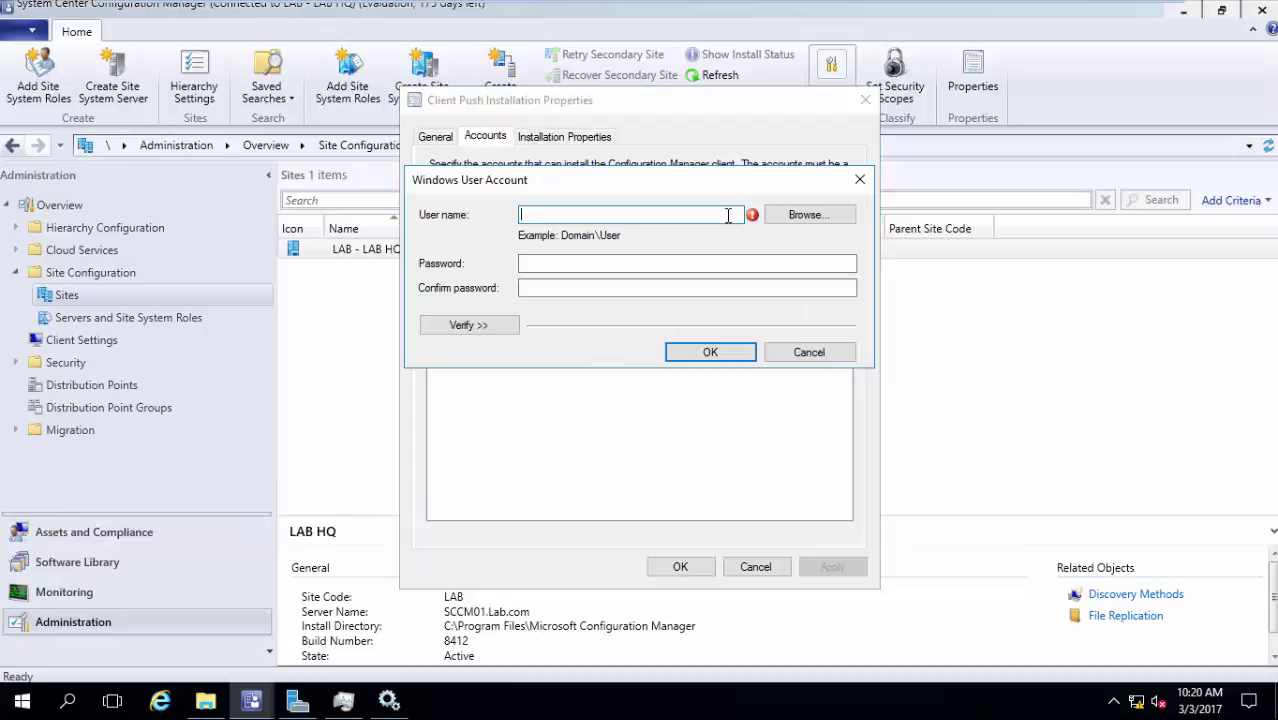
left_click(806, 214)
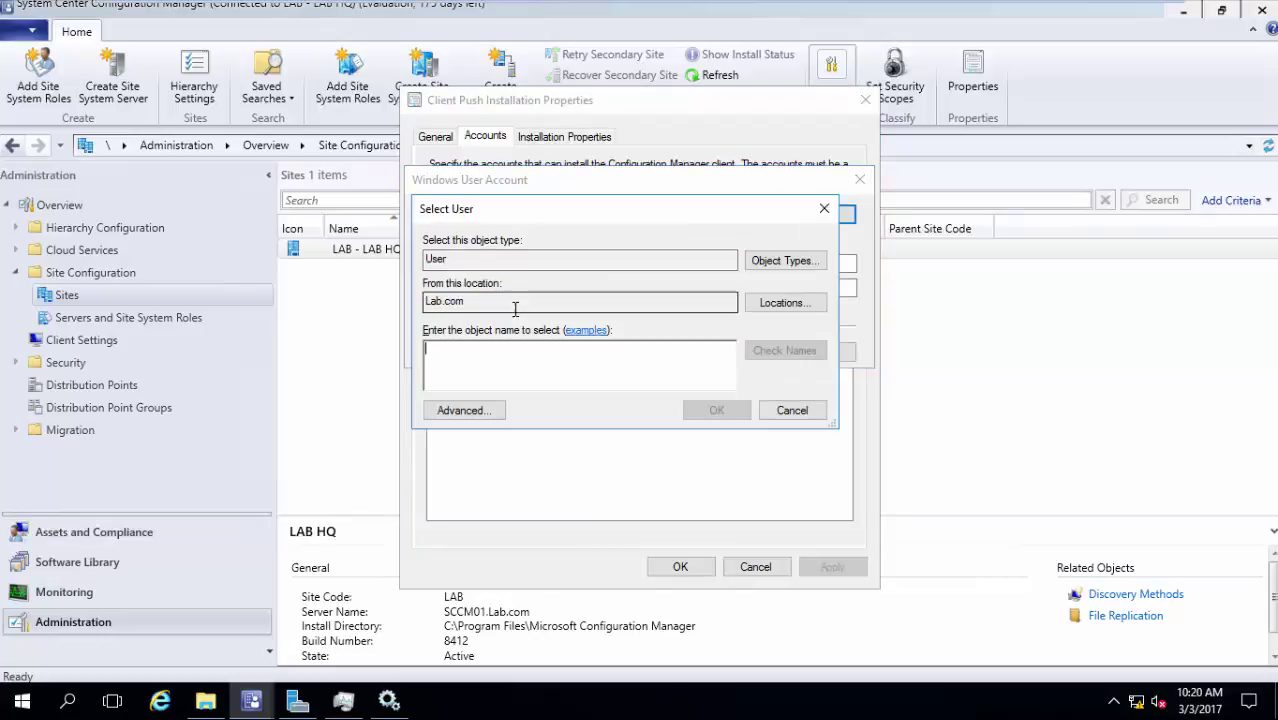
Step: Look up the administrator user in the Lab.com domain, correcting the misspelled name, and select LAB\Administrator as the account
type("lab\\adminis")
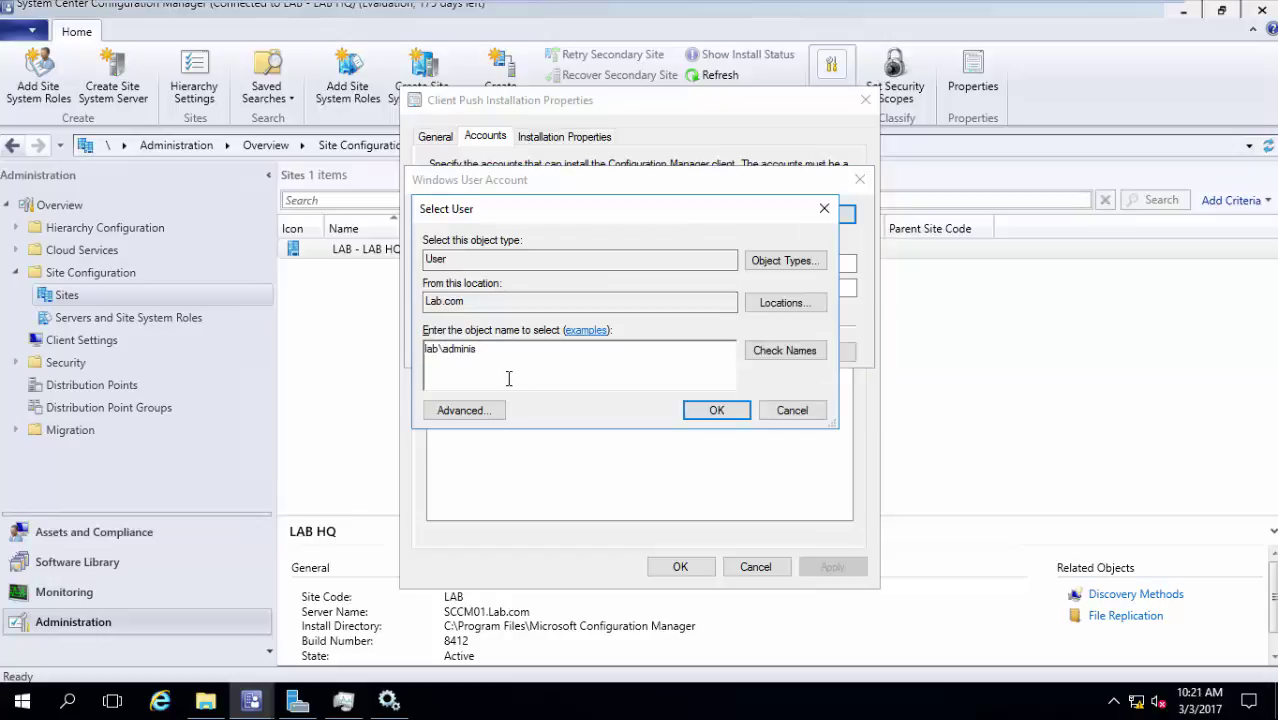
type("trator")
left_click(782, 354)
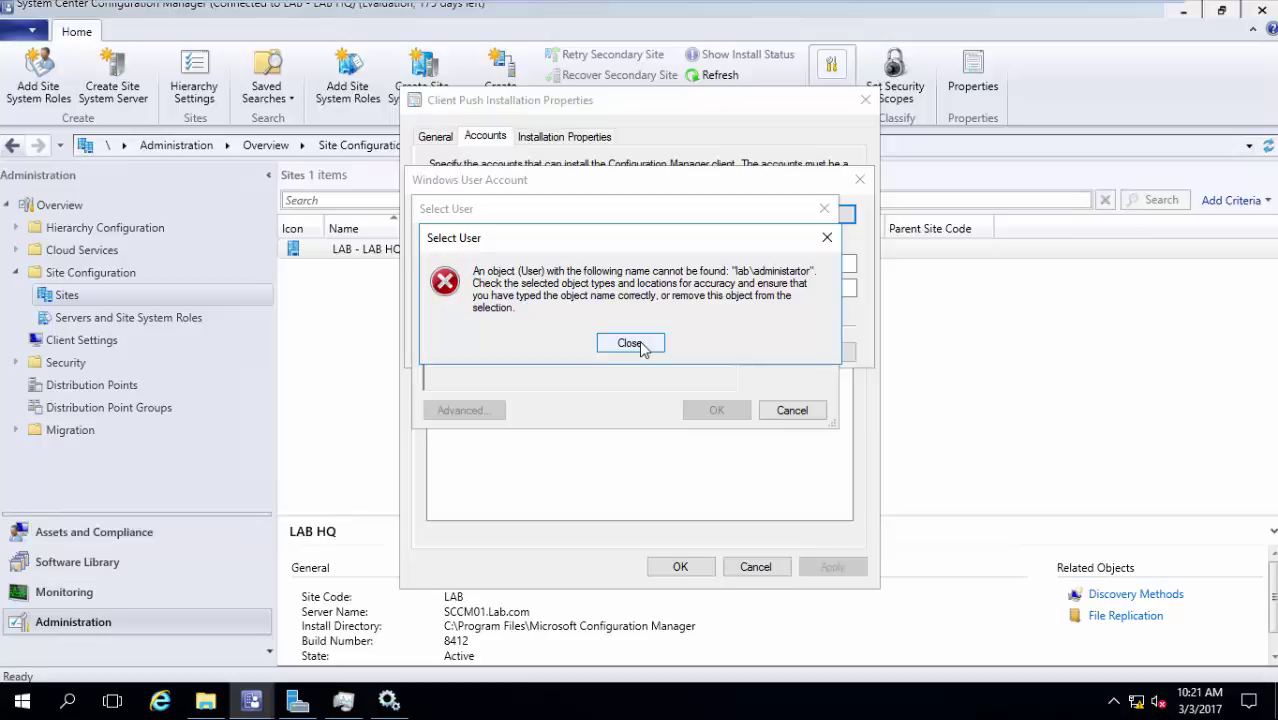
left_click(630, 343)
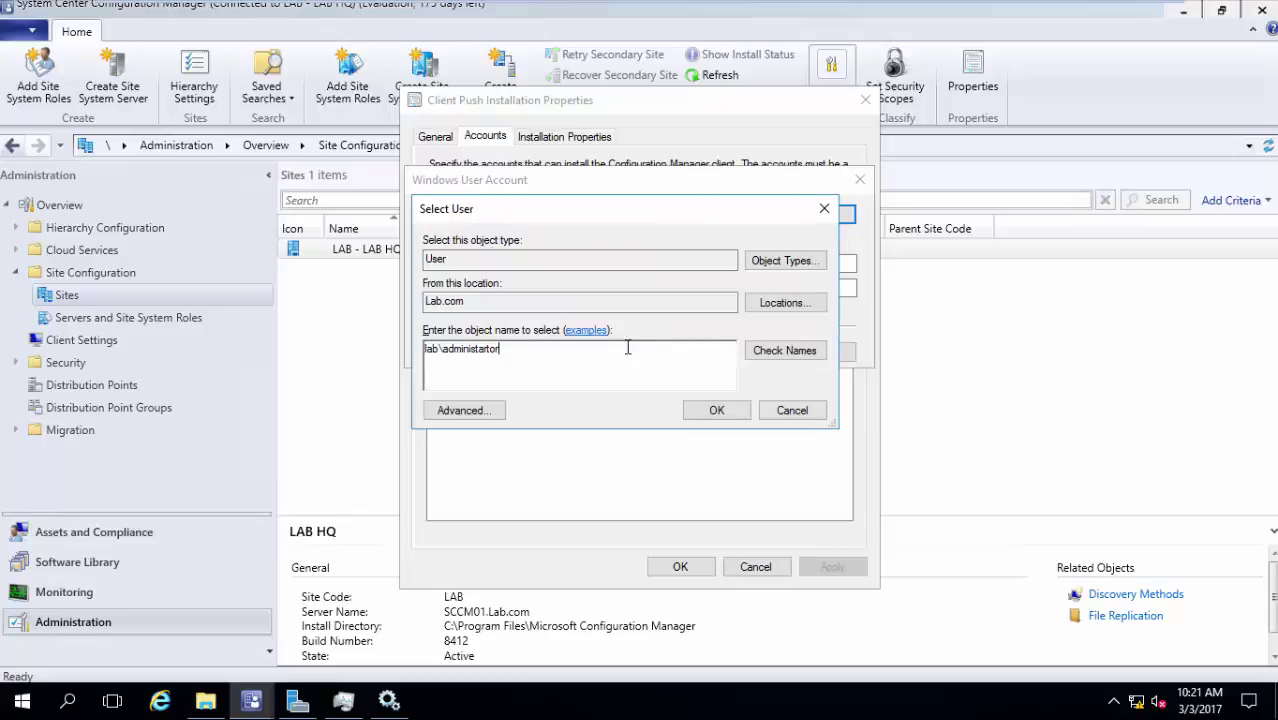
key("BackSpace")
key("BackSpace")
key("BackSpace")
key("BackSpace")
key("BackSpace")
left_click(755, 350)
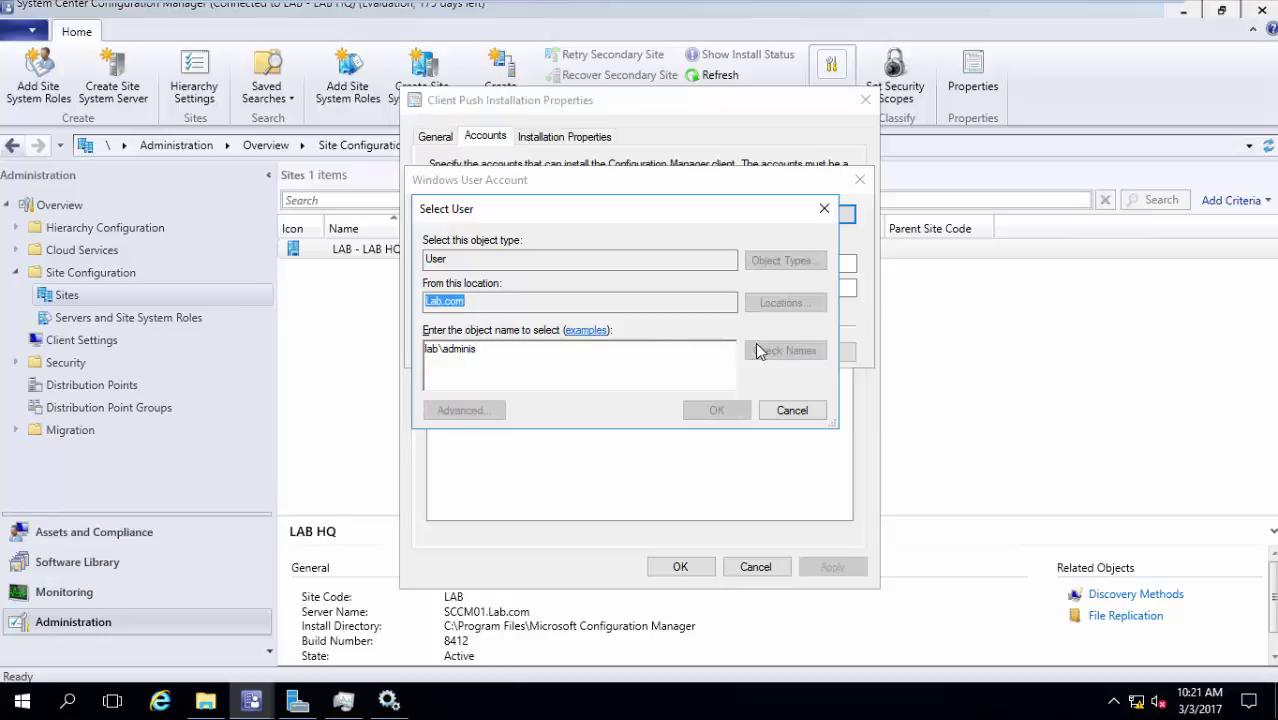
left_click(689, 418)
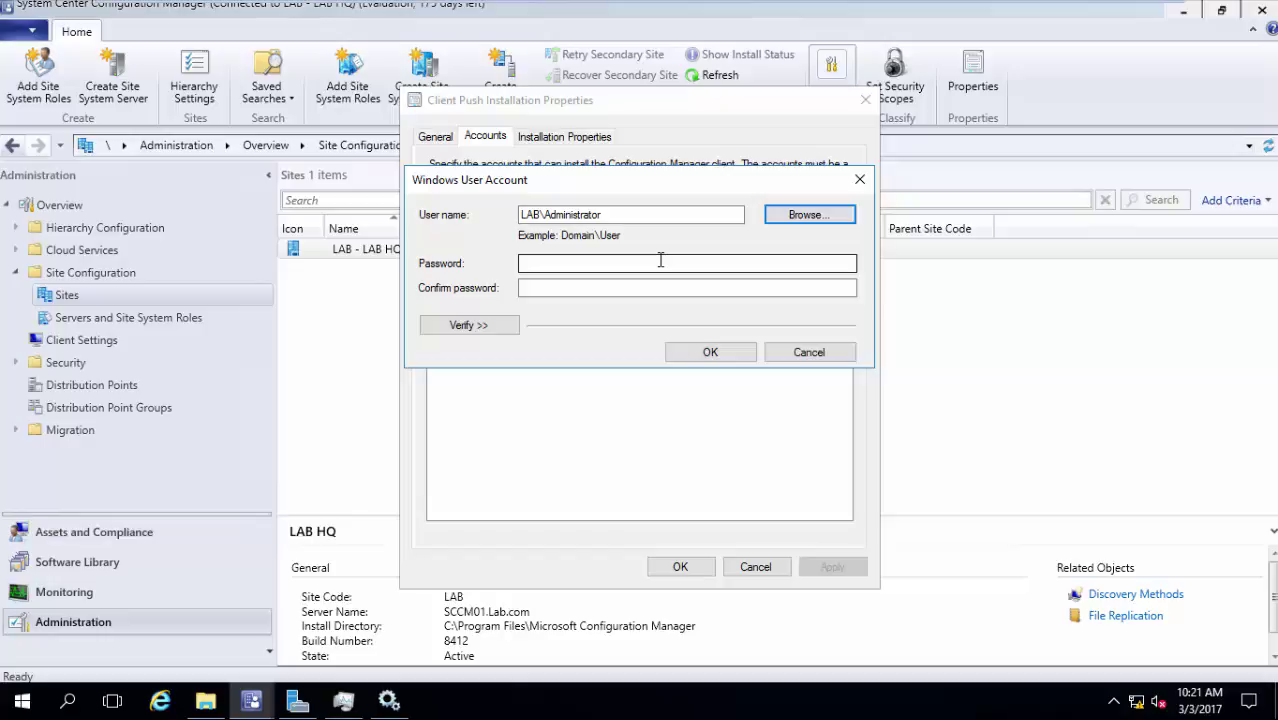
Step: Enter and confirm the account password, add the account and apply the client push installation properties
left_click(660, 261)
type("•••••••")
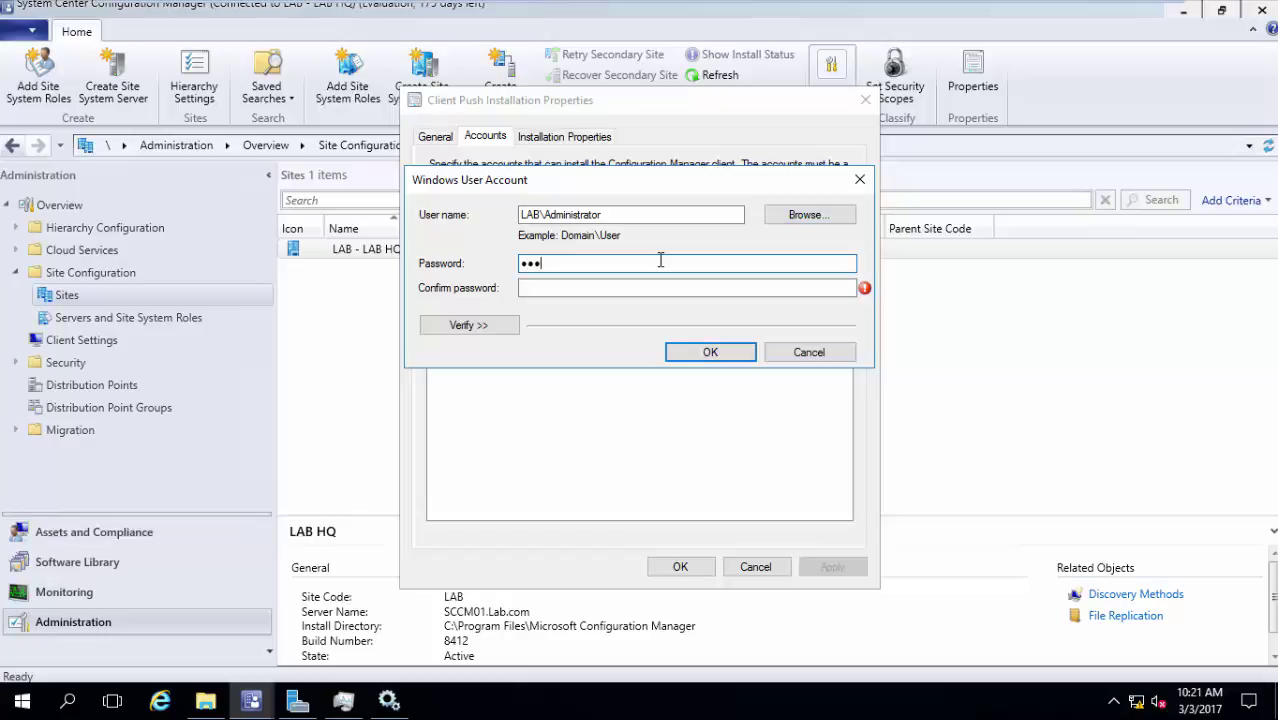
type("•")
left_click(656, 289)
type("••••••")
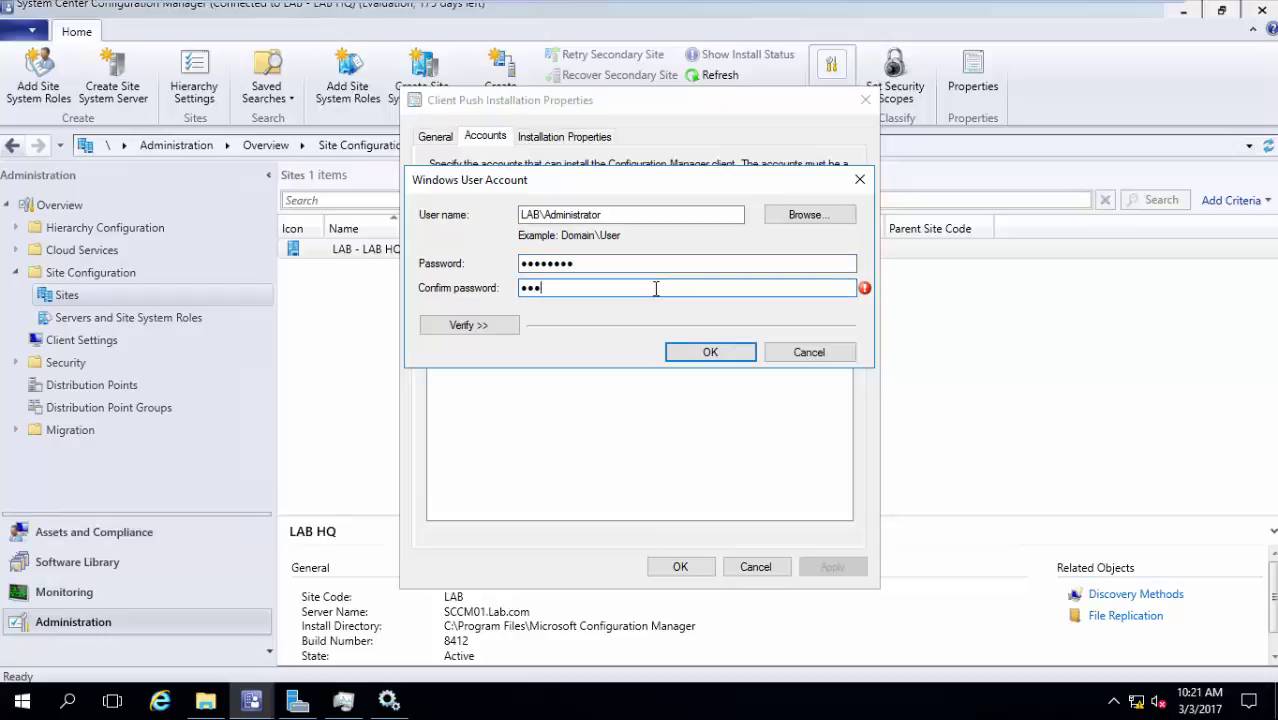
type("••")
left_click(678, 352)
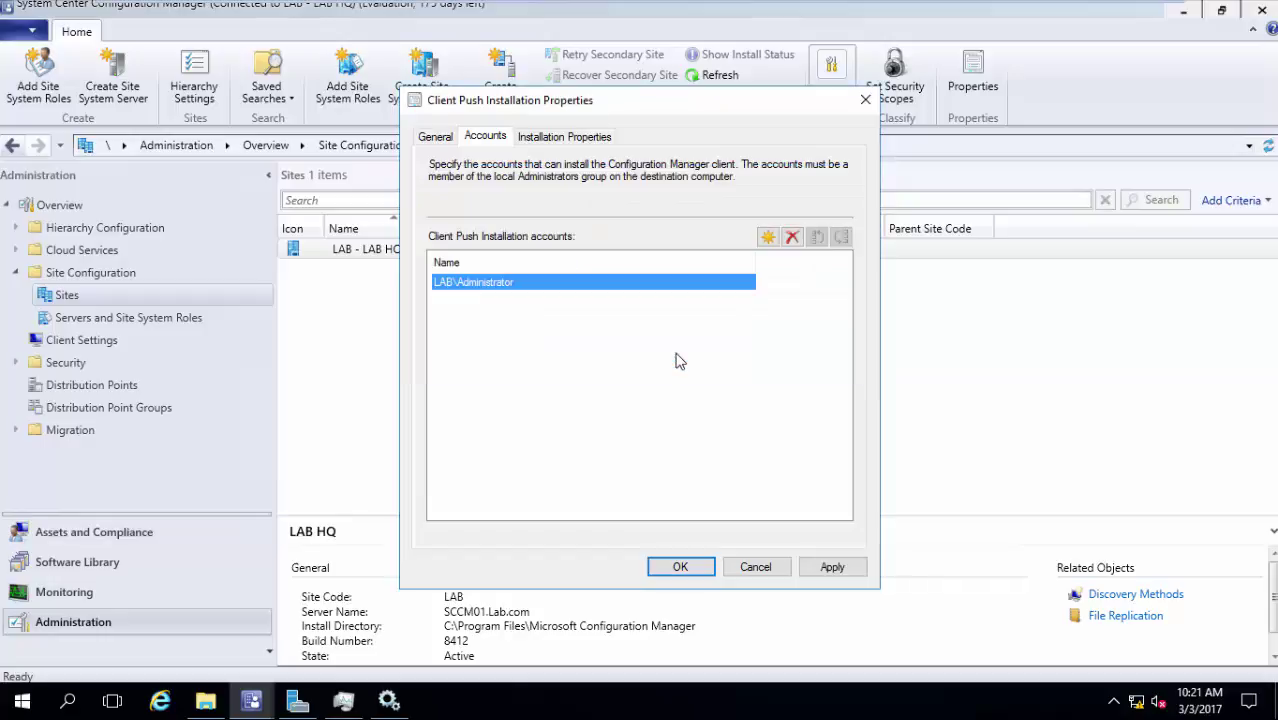
left_click(833, 570)
left_click(680, 569)
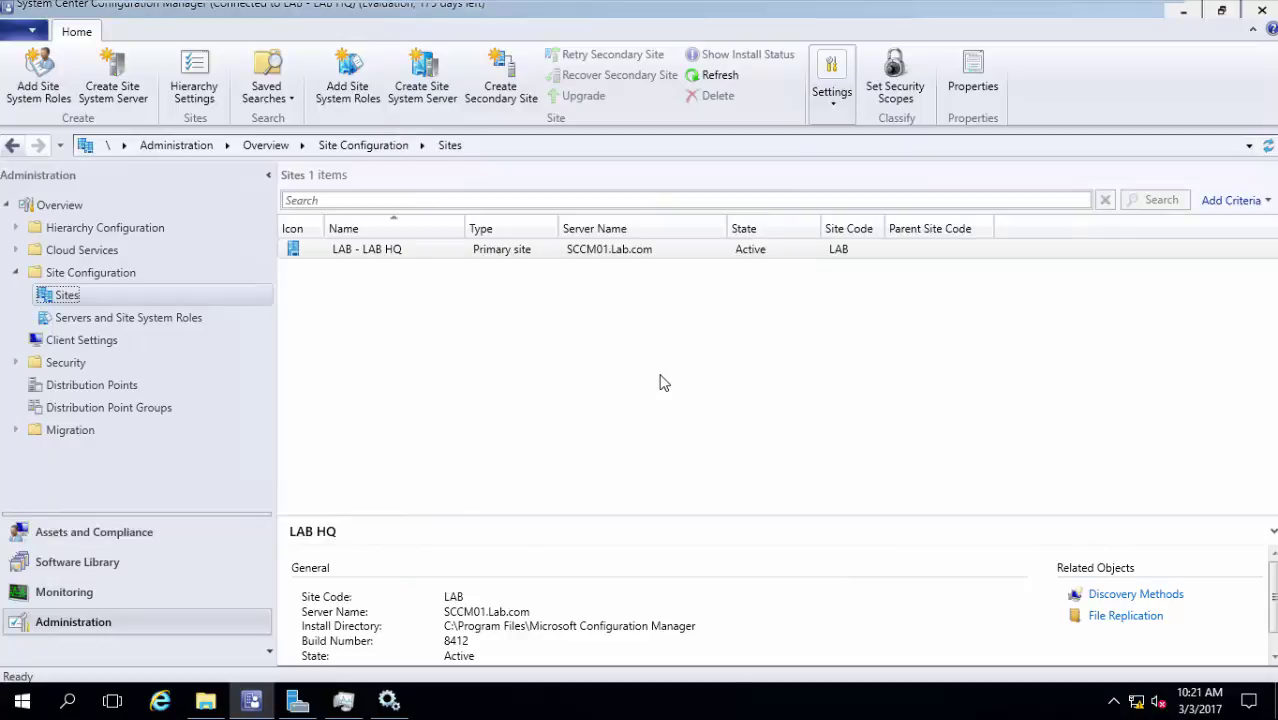
Step: Start the client installation wizard for the DC01 device in Assets and Compliance and advance to its installation options
left_click(137, 532)
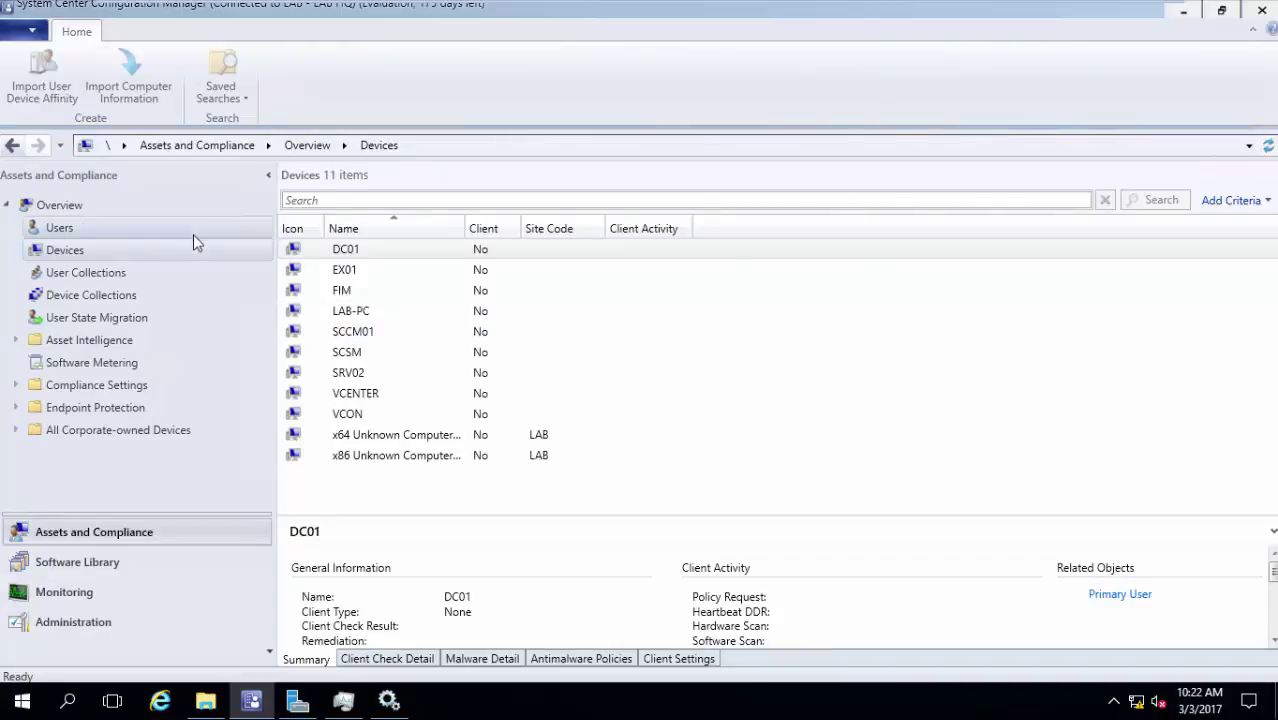
left_click(405, 251)
right_click(412, 252)
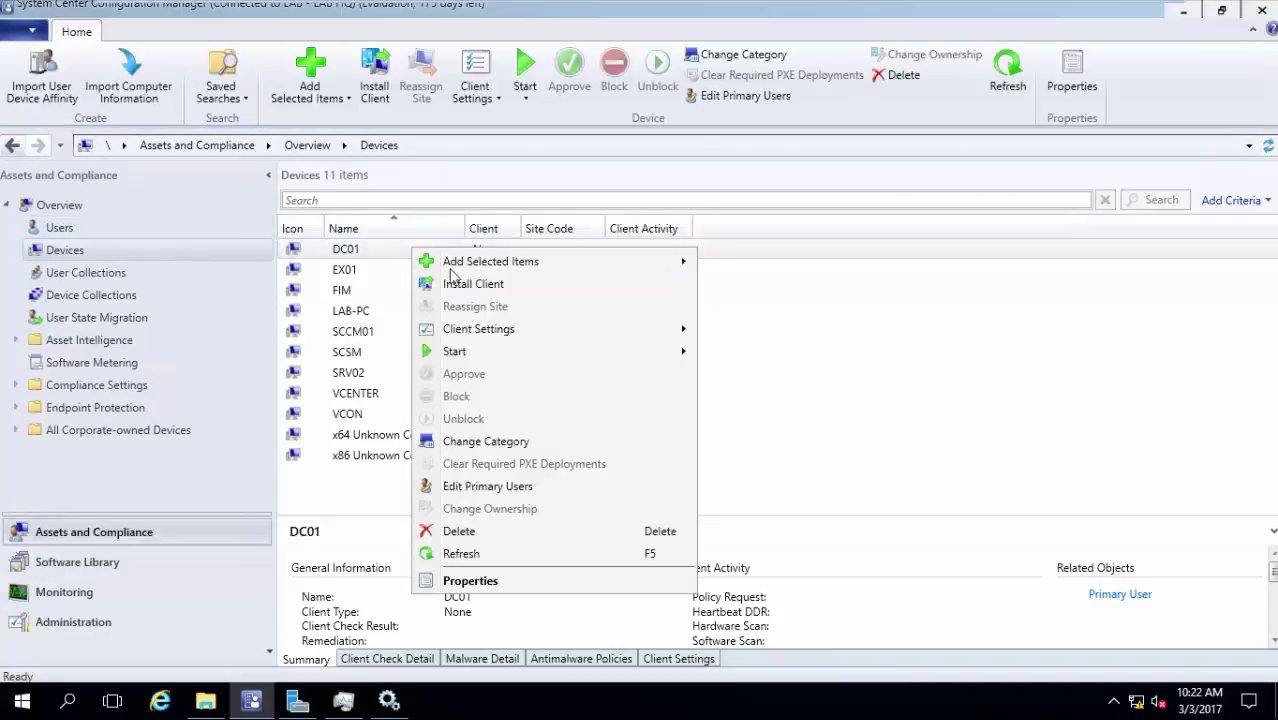
left_click(542, 284)
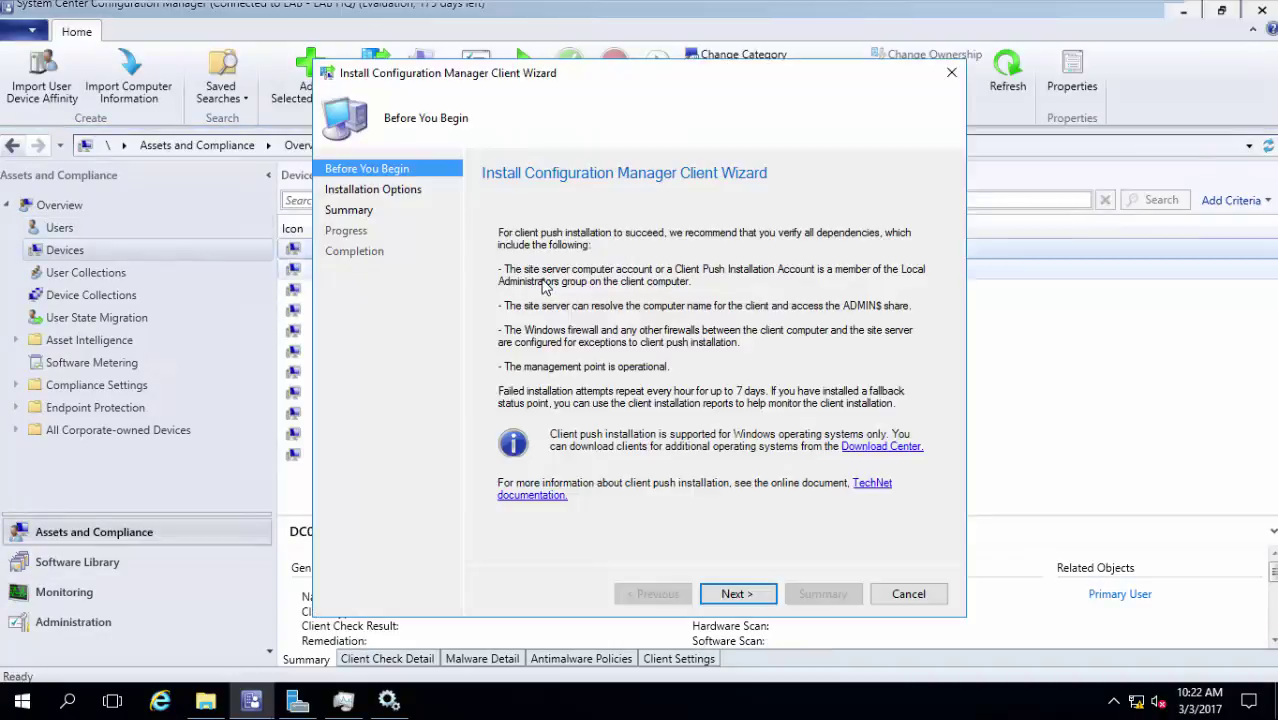
left_click(770, 596)
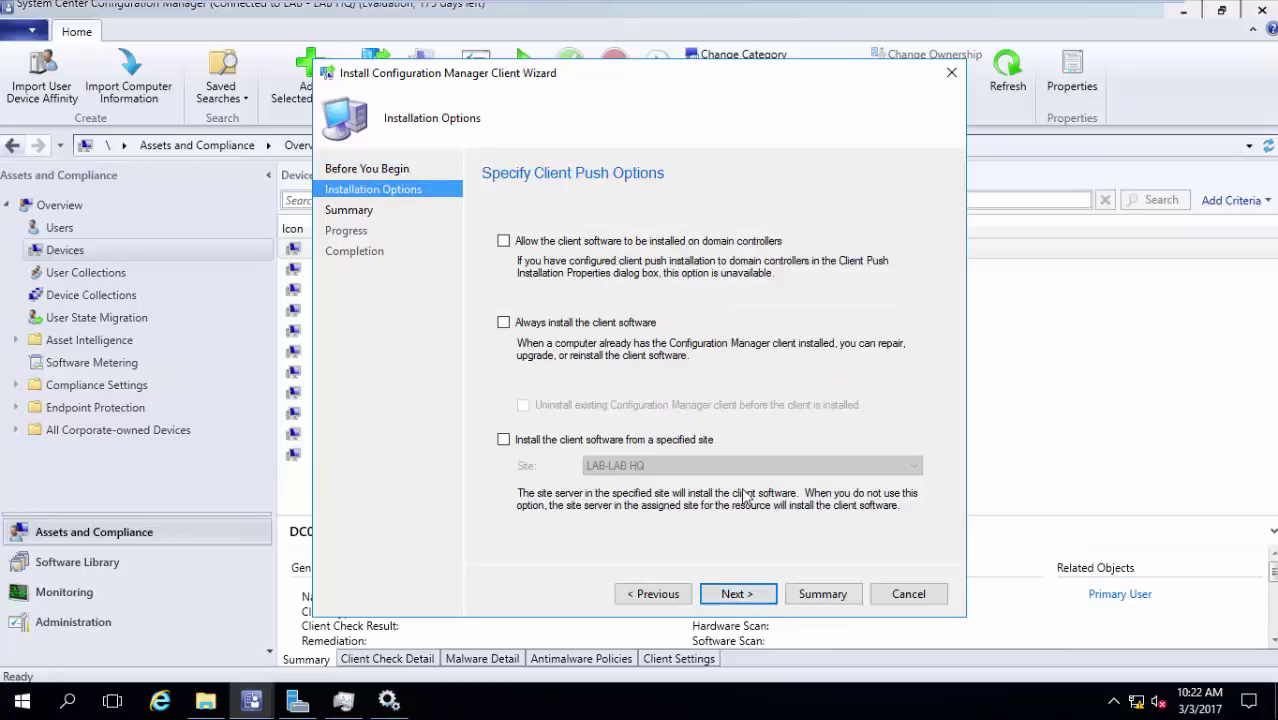
Step: Allow installation on domain controllers, always install the client software, and uninstall any existing Configuration Manager client first
left_click(503, 241)
left_click(520, 328)
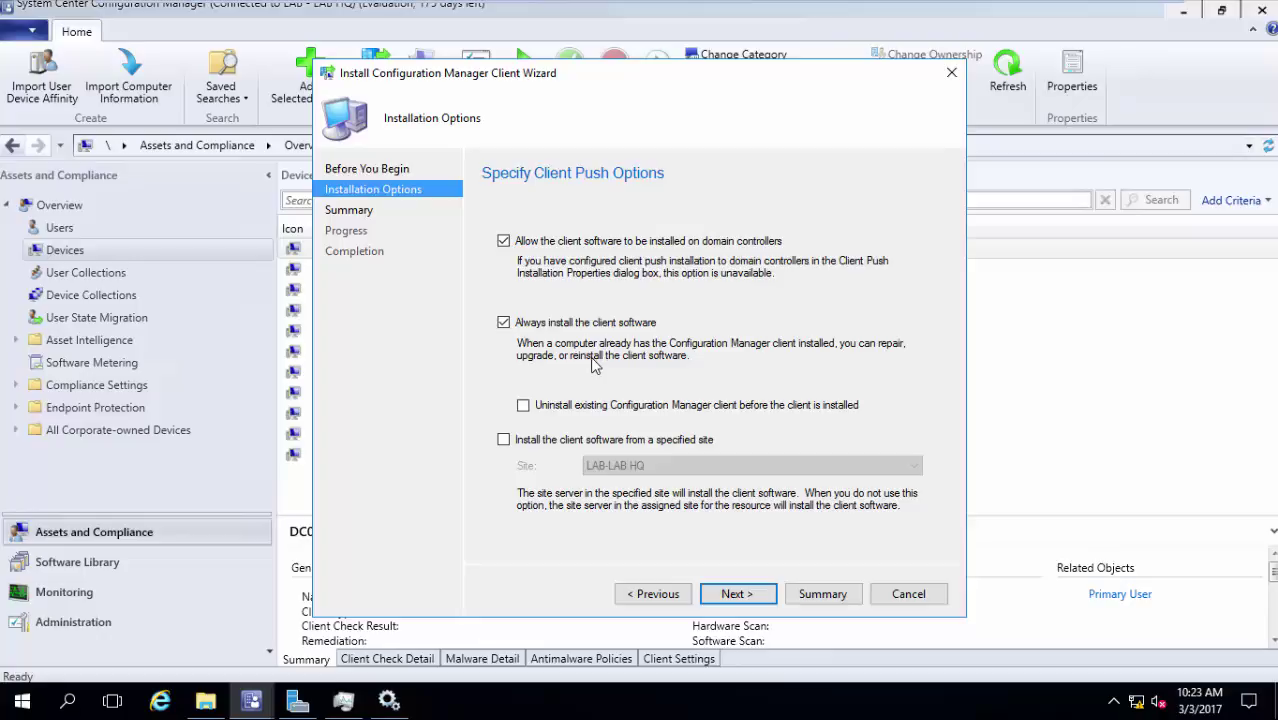
left_click(564, 409)
left_click(720, 426)
left_click(545, 445)
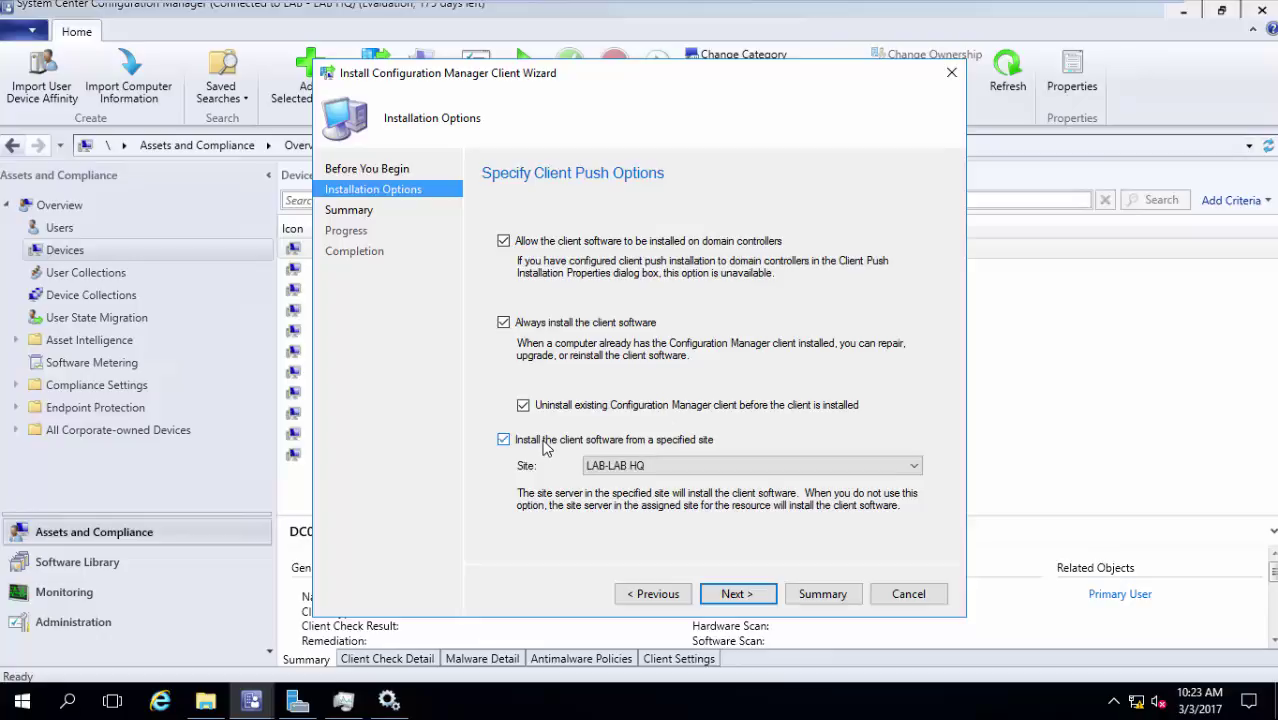
left_click(693, 462)
left_click(695, 468)
left_click(721, 476)
left_click(721, 479)
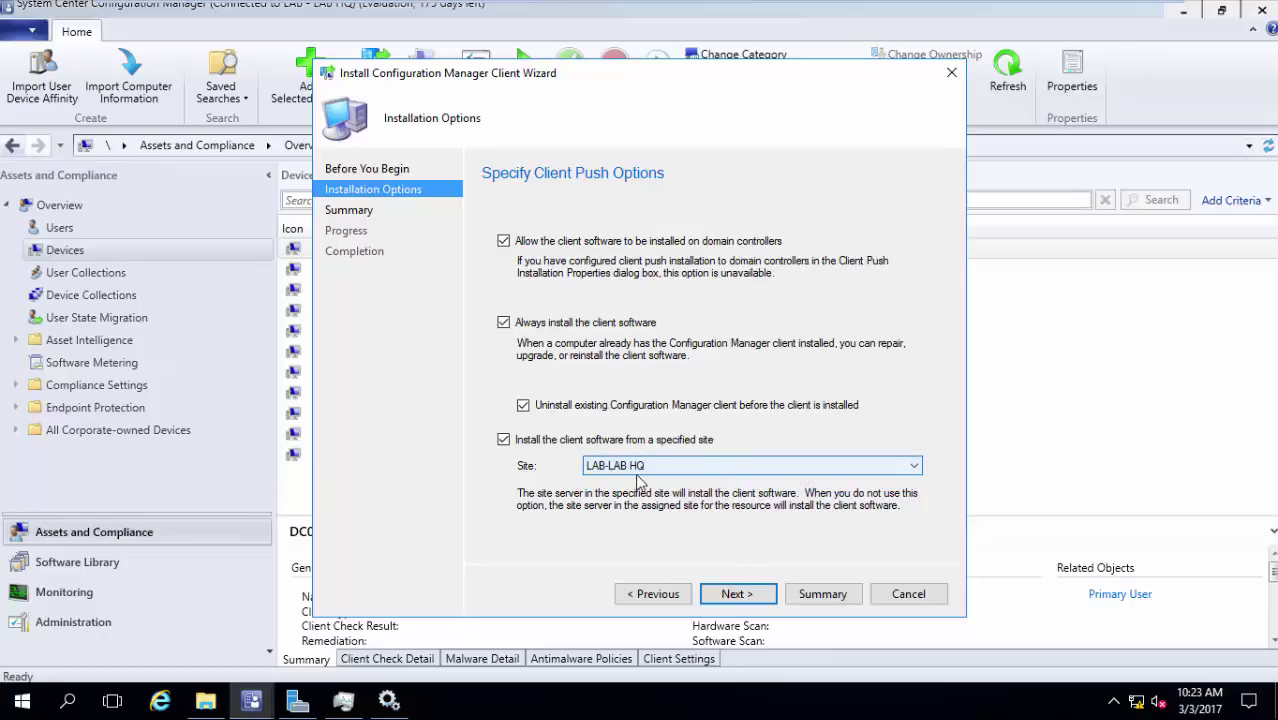
left_click(622, 440)
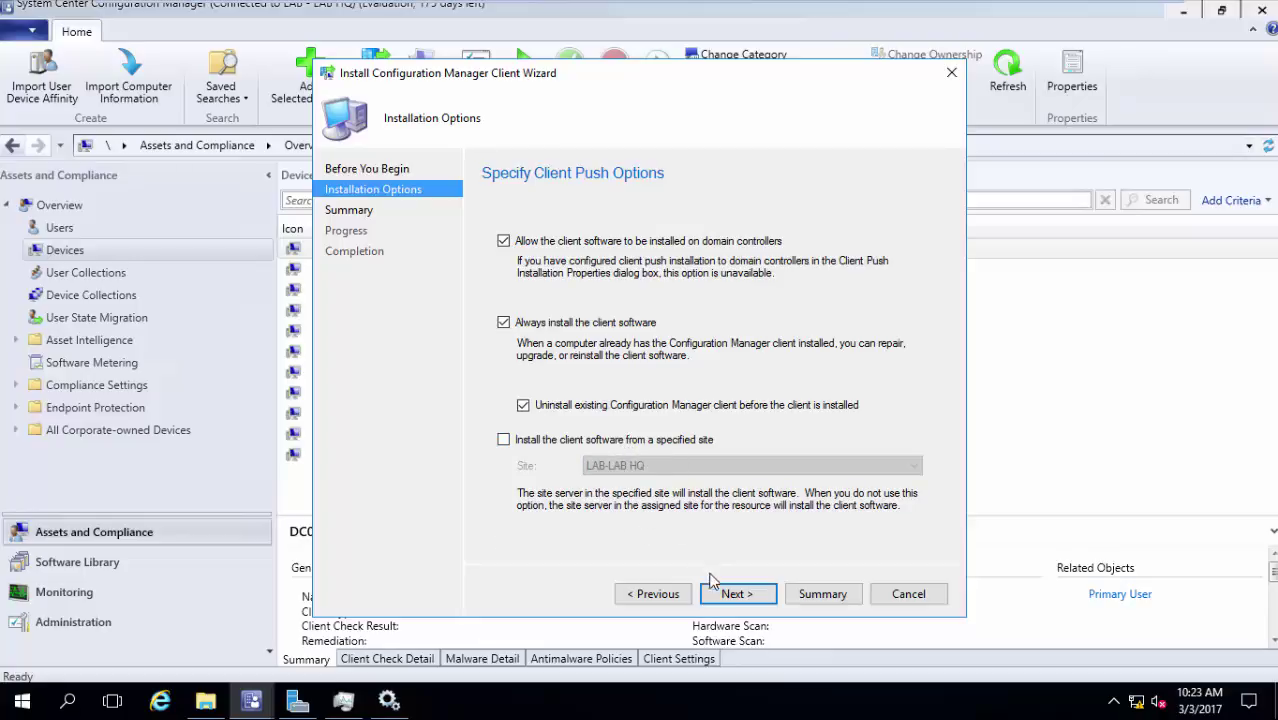
Step: Accept the summarized settings to run the client push installation for DC01, and close the wizard
left_click(729, 596)
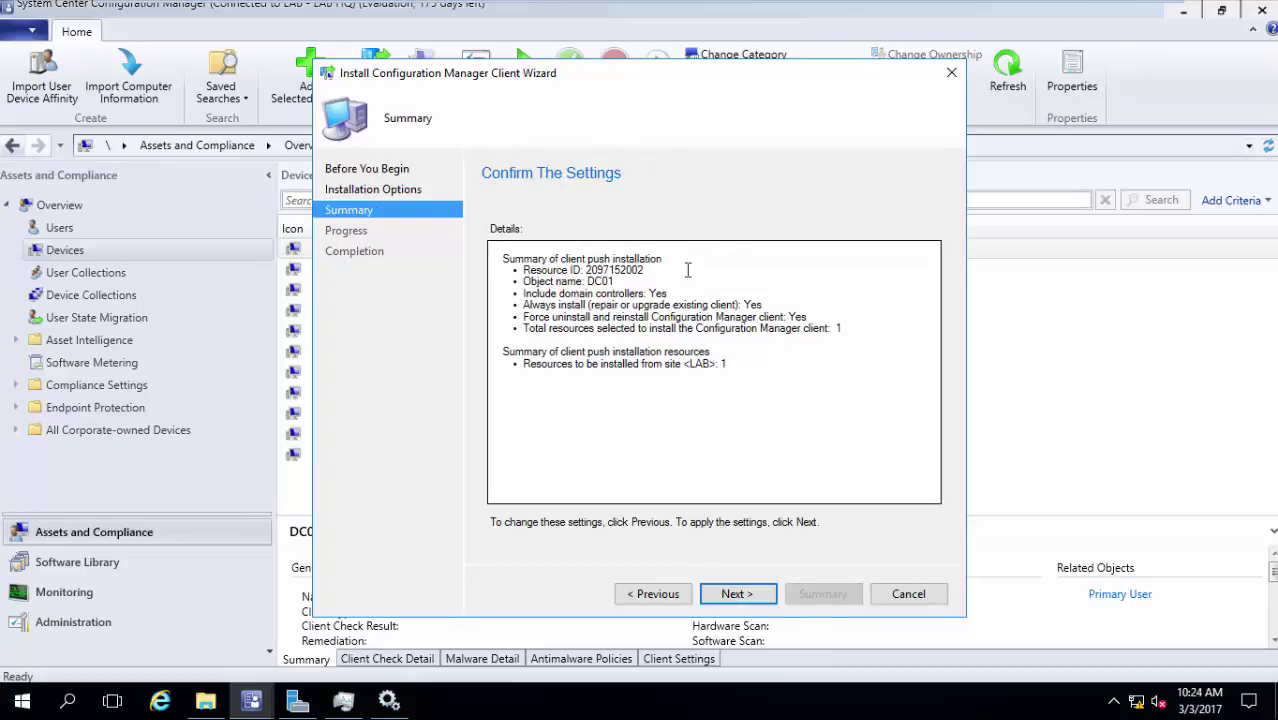
left_click(741, 595)
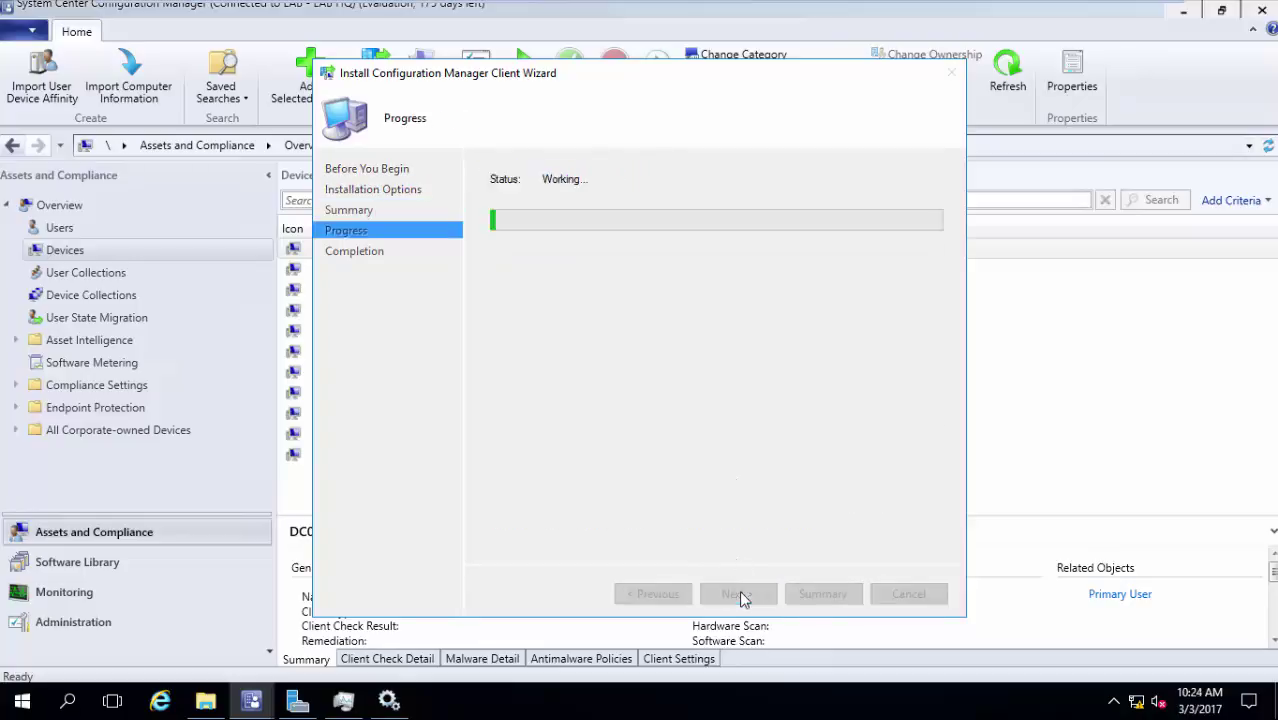
left_click(903, 594)
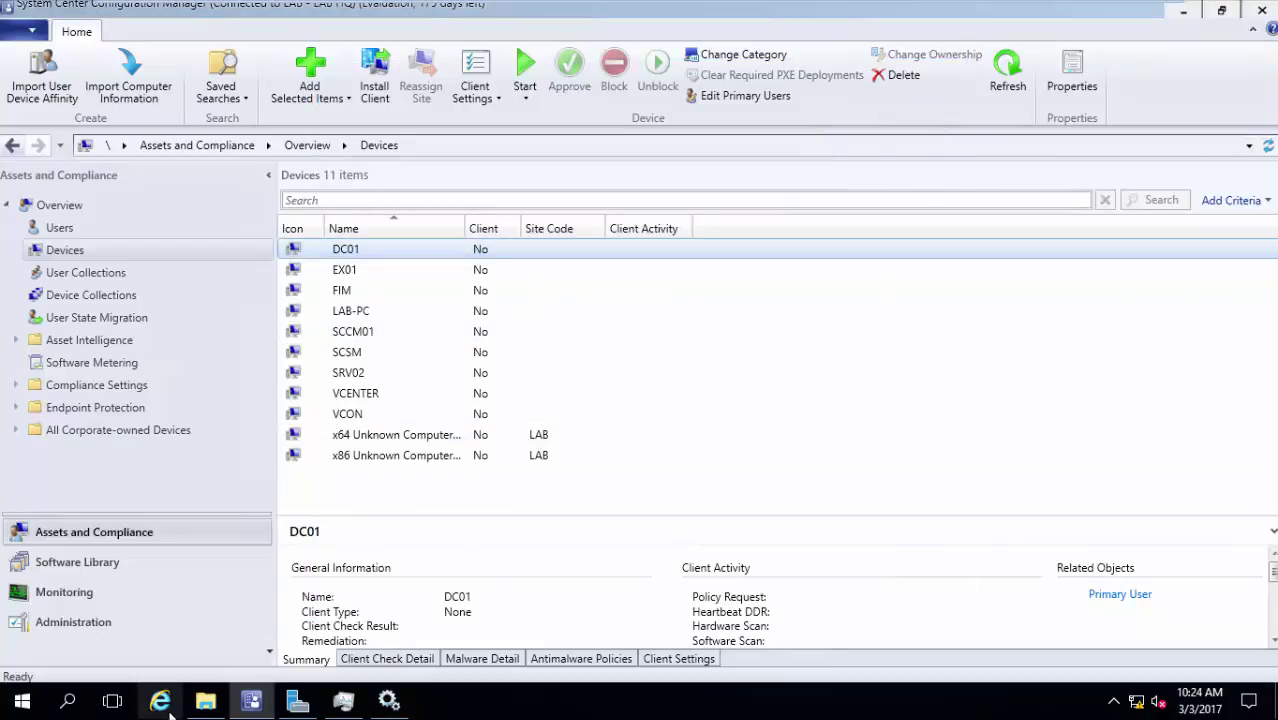
Step: Open the ccm log from C:\Program Files\Microsoft Configuration Manager\Logs in File Explorer
left_click(205, 700)
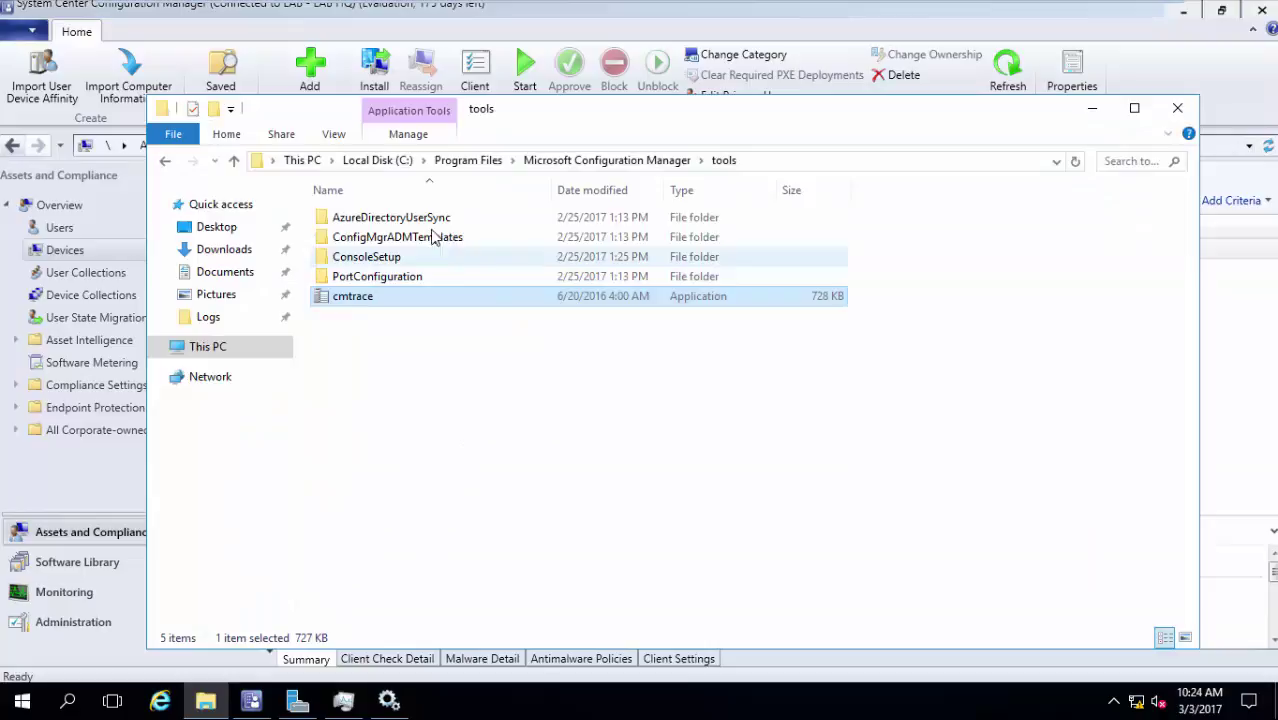
left_click(286, 348)
double_click(437, 393)
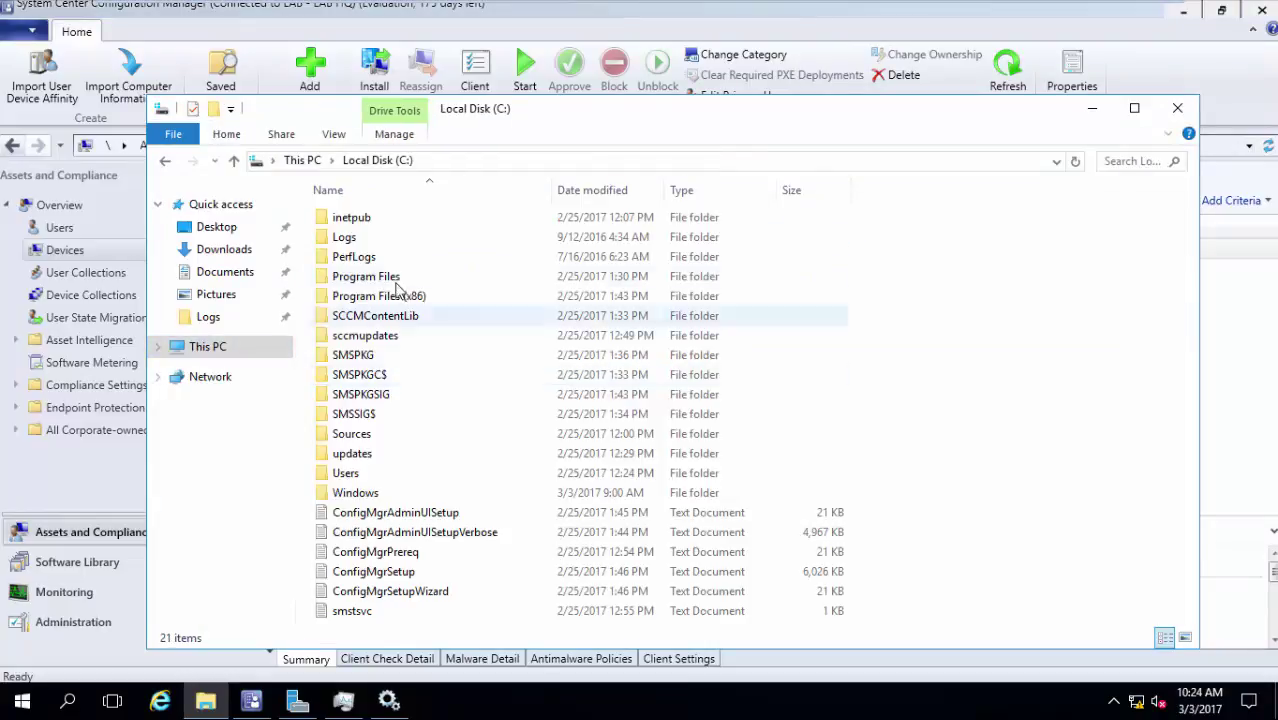
double_click(395, 280)
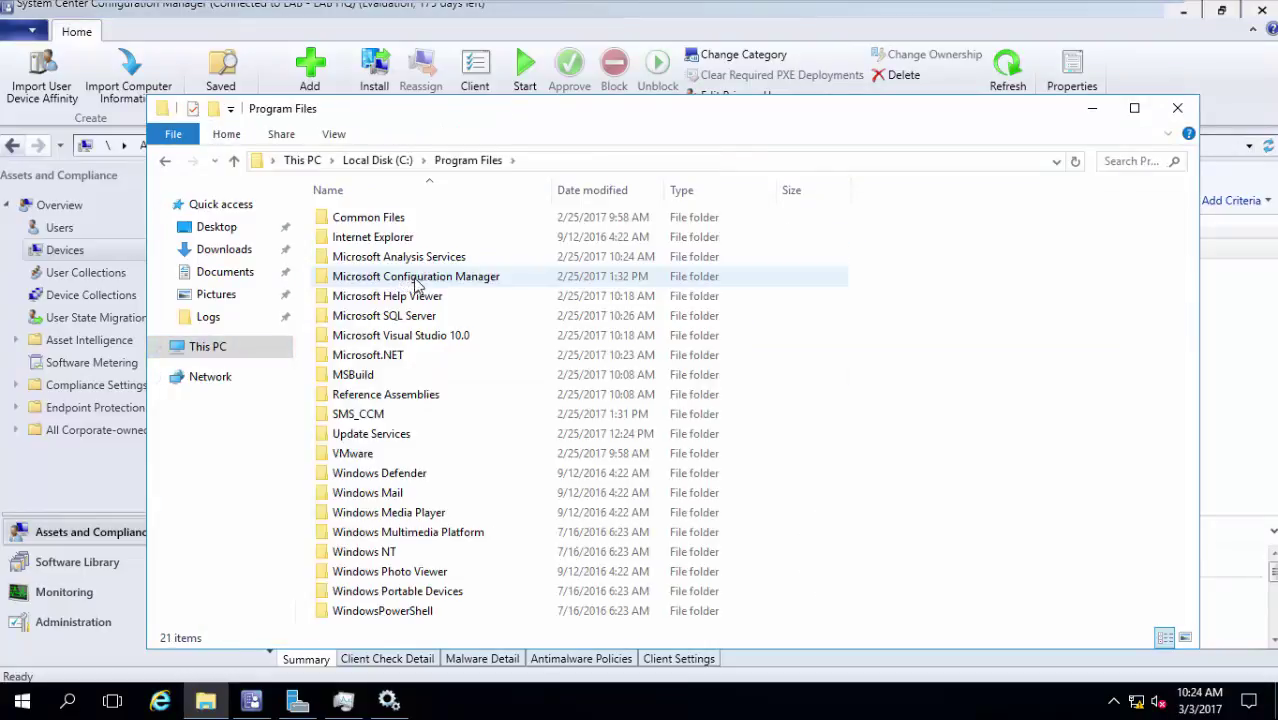
double_click(416, 277)
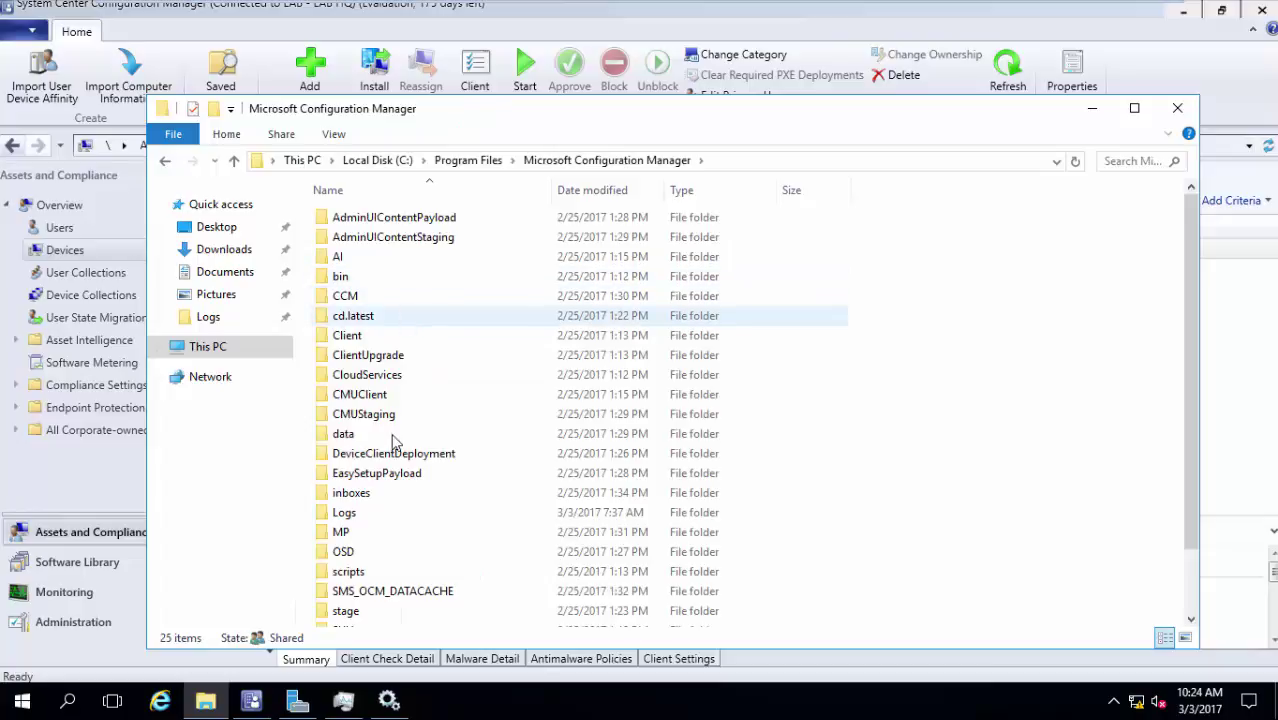
left_click(378, 513)
double_click(378, 513)
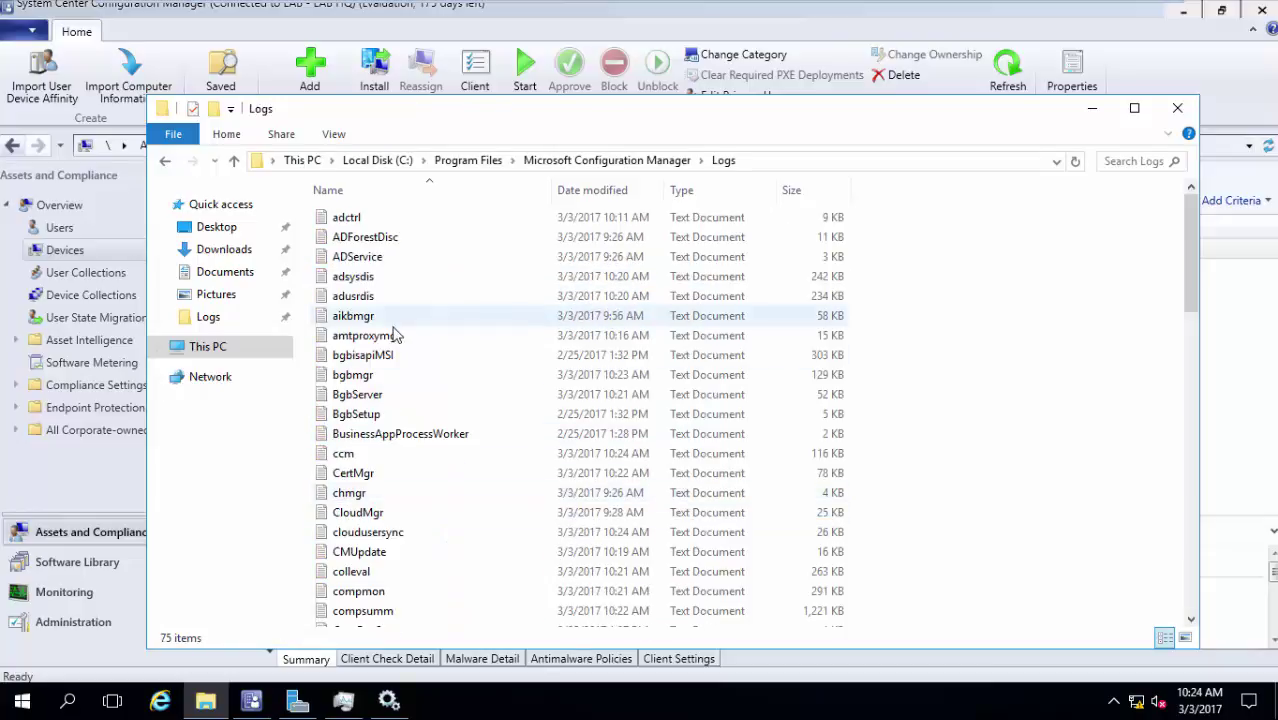
double_click(377, 450)
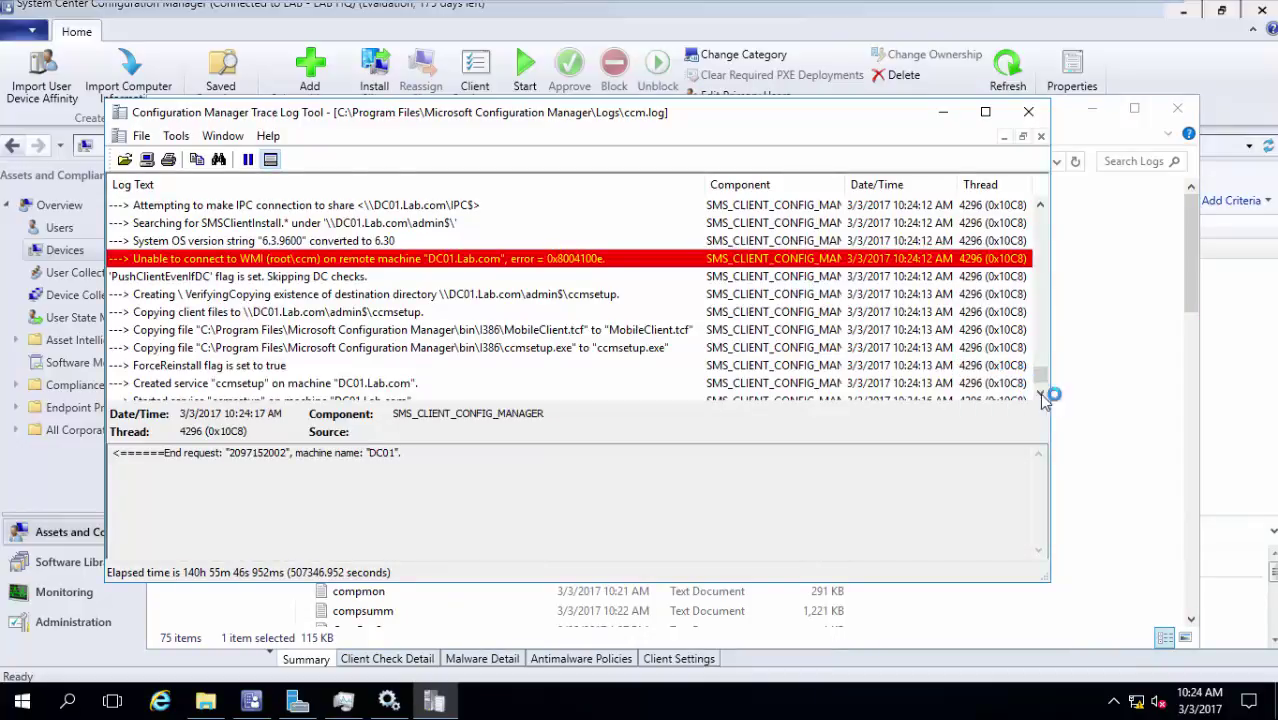
Step: Examine the latest ccm log entries for DC01's client push request, including the request completion entry
left_click(1041, 397)
left_click(1041, 397)
left_click(1041, 397)
left_click(1041, 397)
left_click(1041, 397)
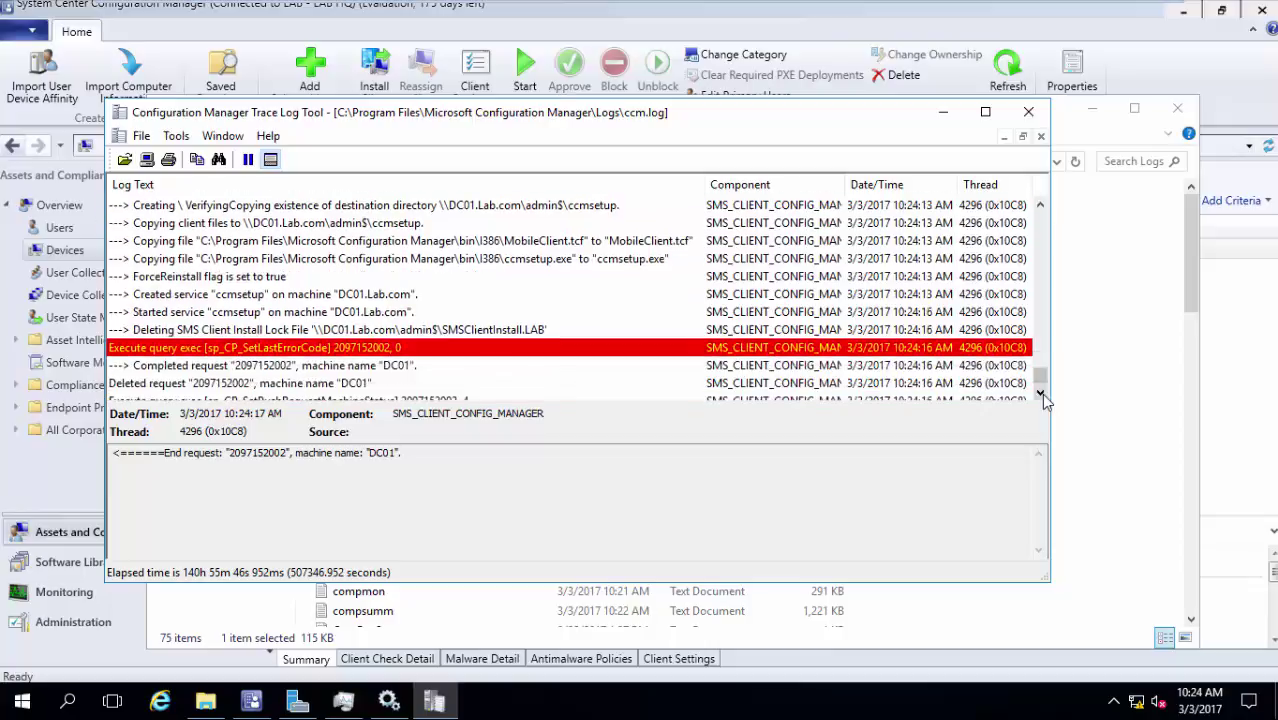
left_click(1041, 396)
left_click(1041, 396)
left_click(1041, 396)
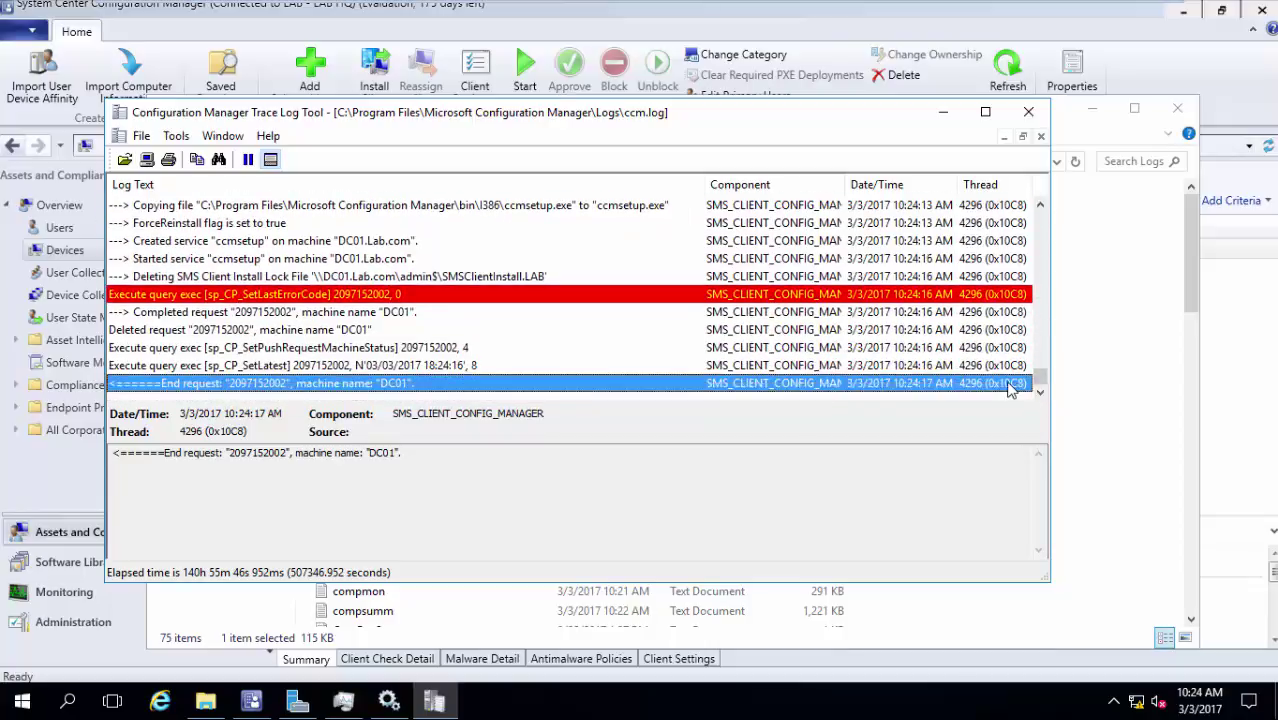
left_click(445, 313)
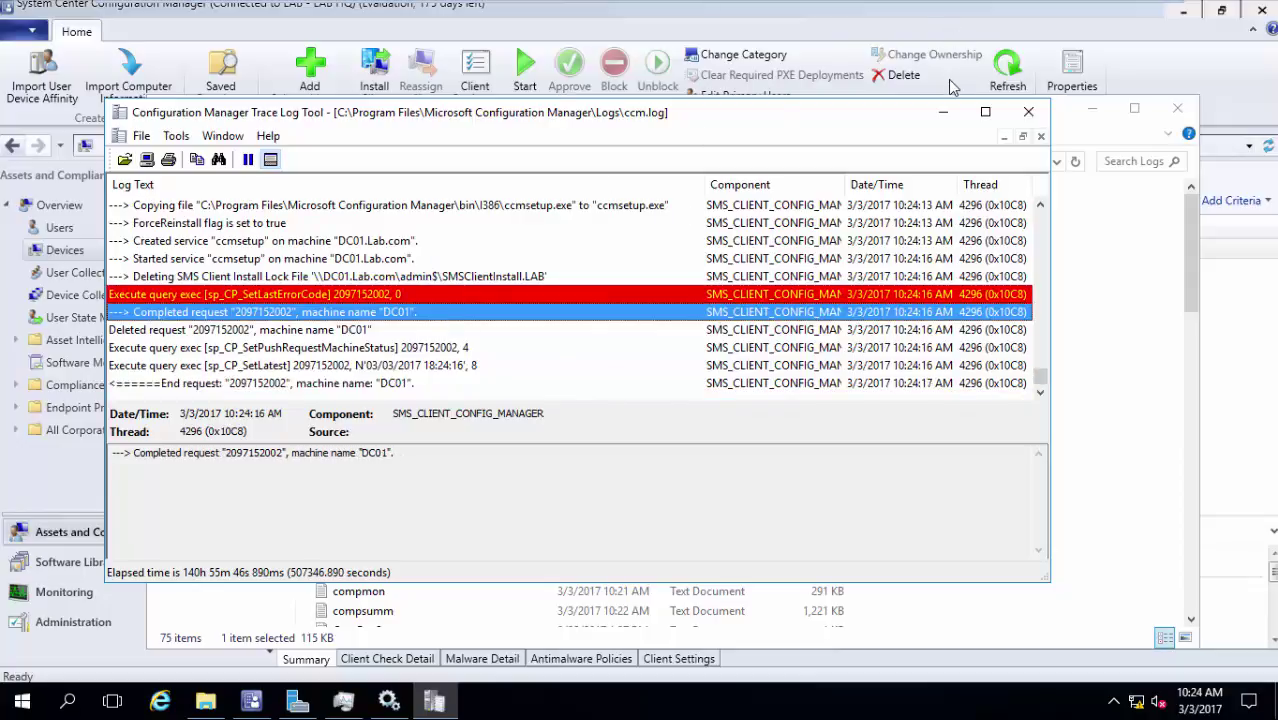
Step: Switch to the DC01 virtual machine and unlock its administrator session with the account password
left_click(943, 113)
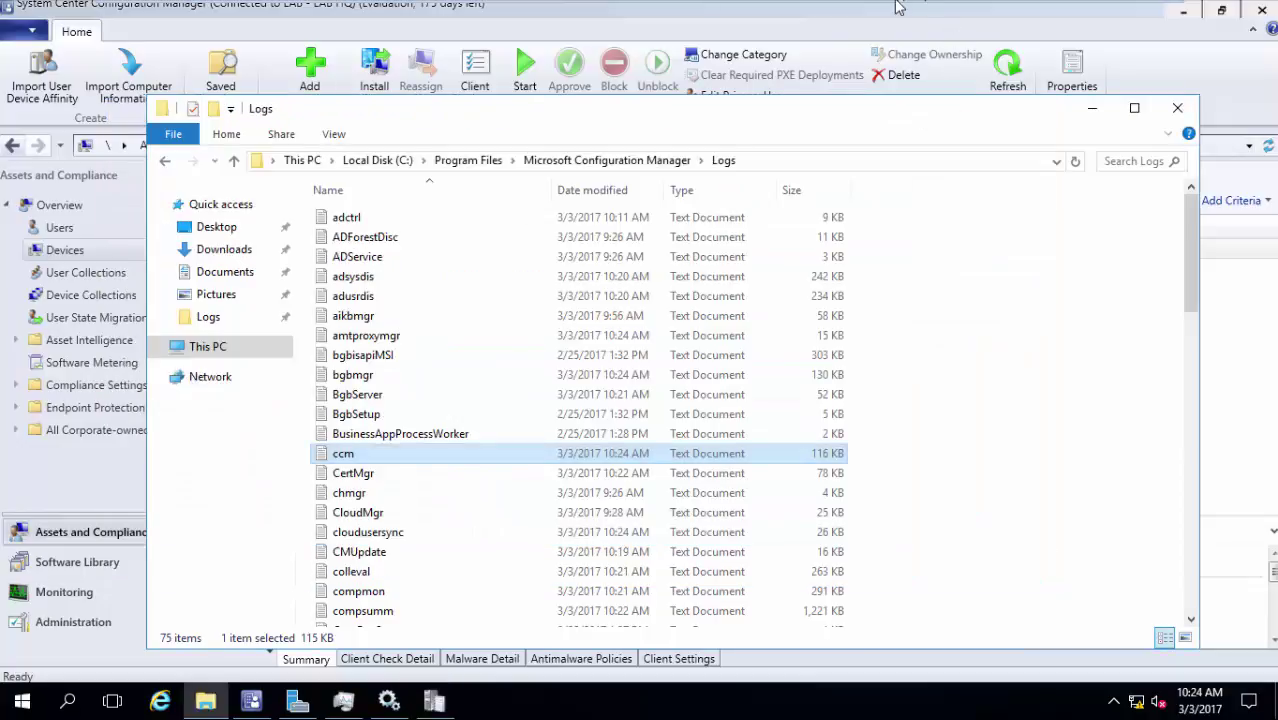
left_click(702, 12)
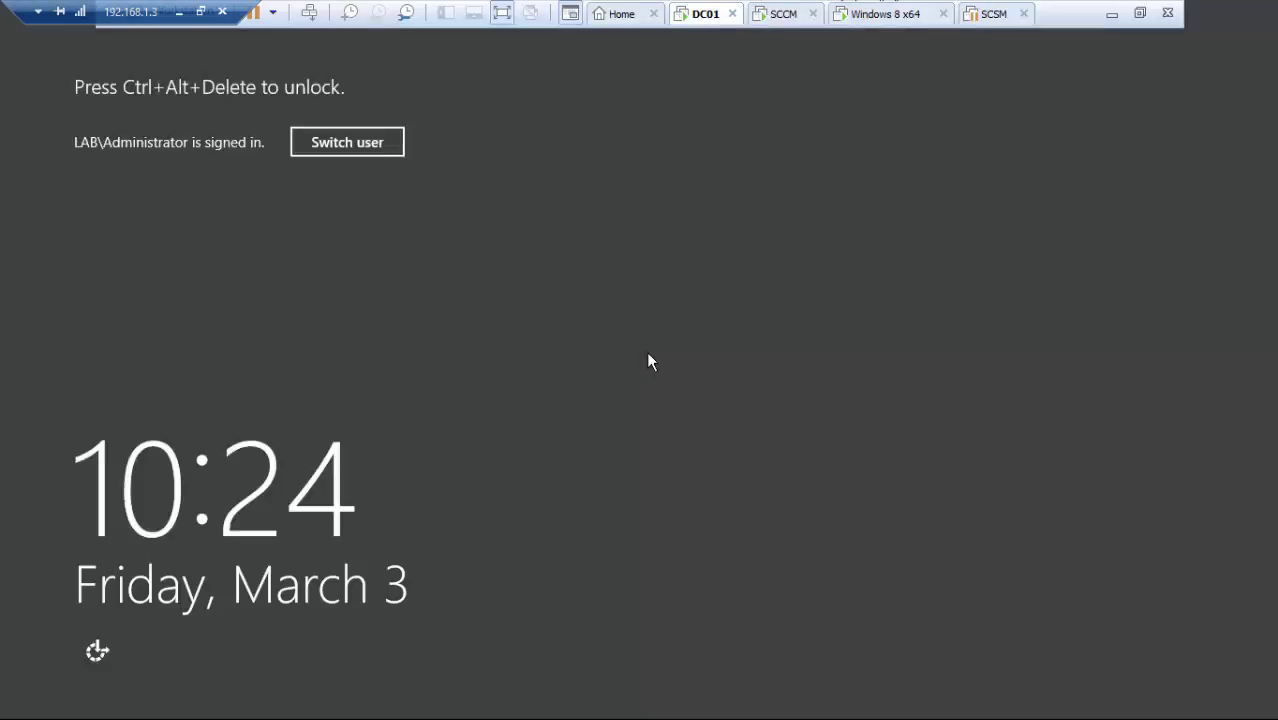
left_click(309, 13)
type("****")
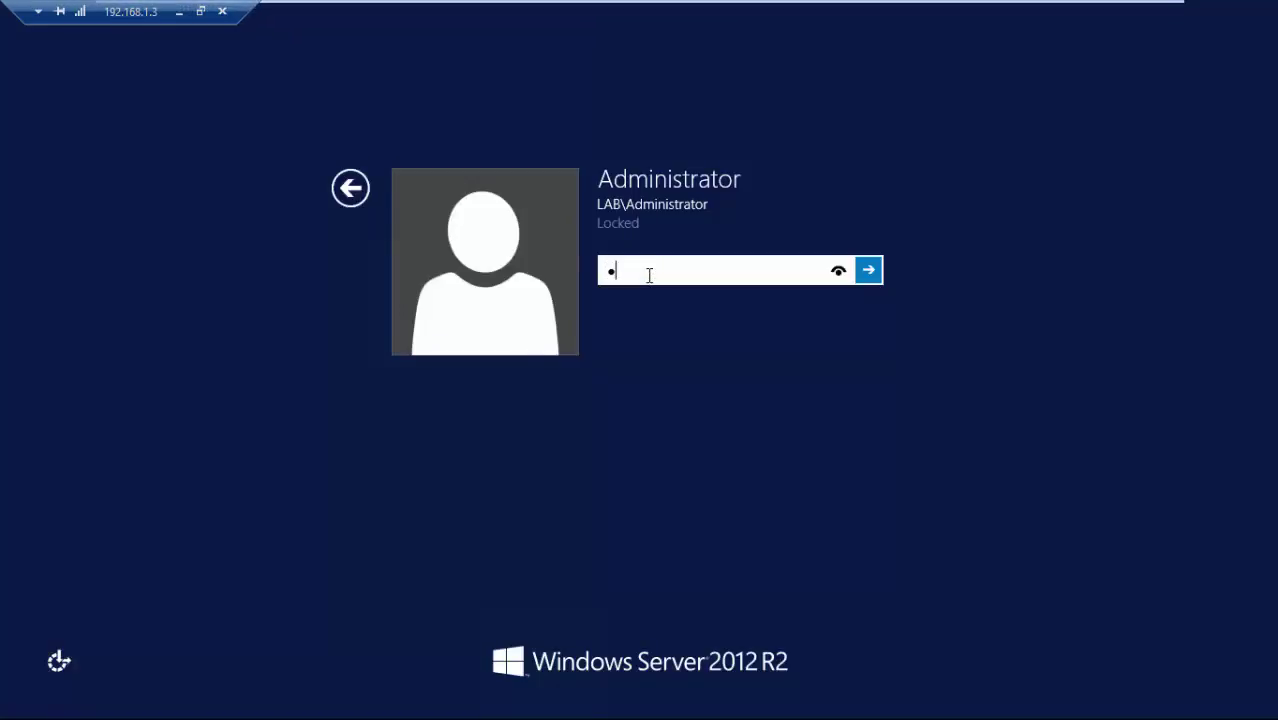
type("**")
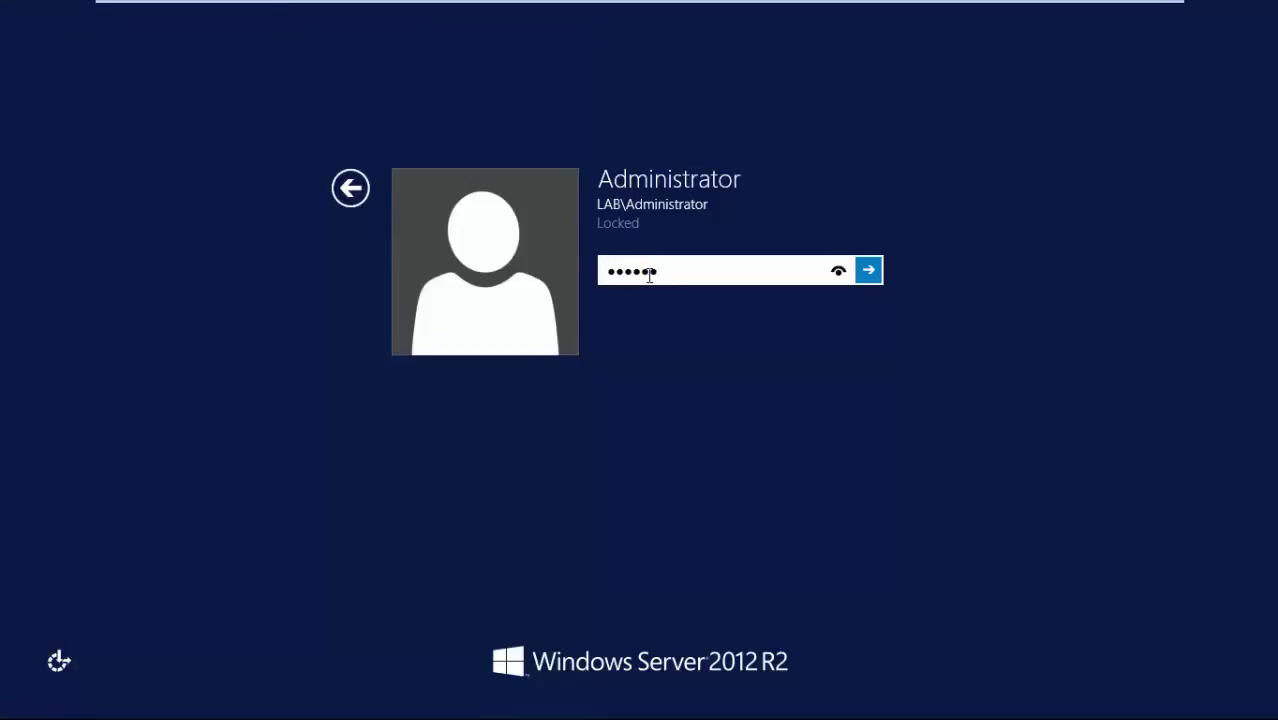
type("***")
key("Return")
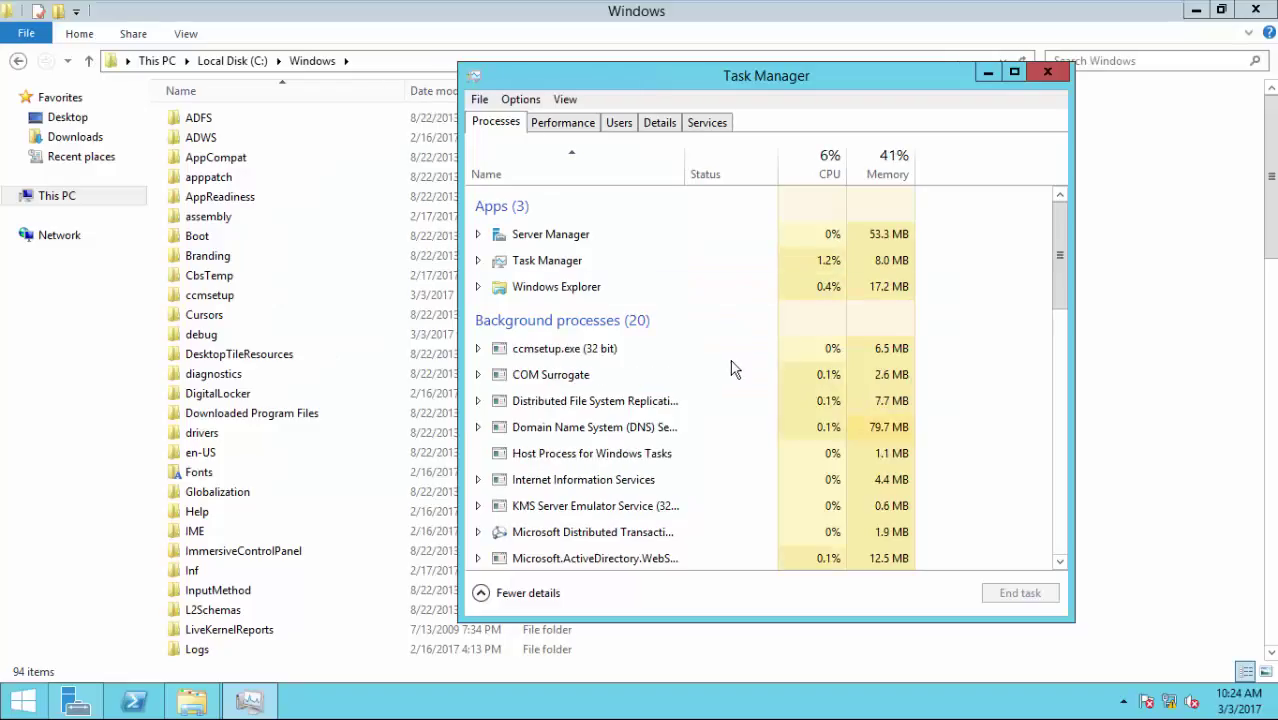
Step: Check the ccmsetup.exe process in Task Manager on DC01, and view all files in C:\Windows\ccmsetup
left_click(655, 352)
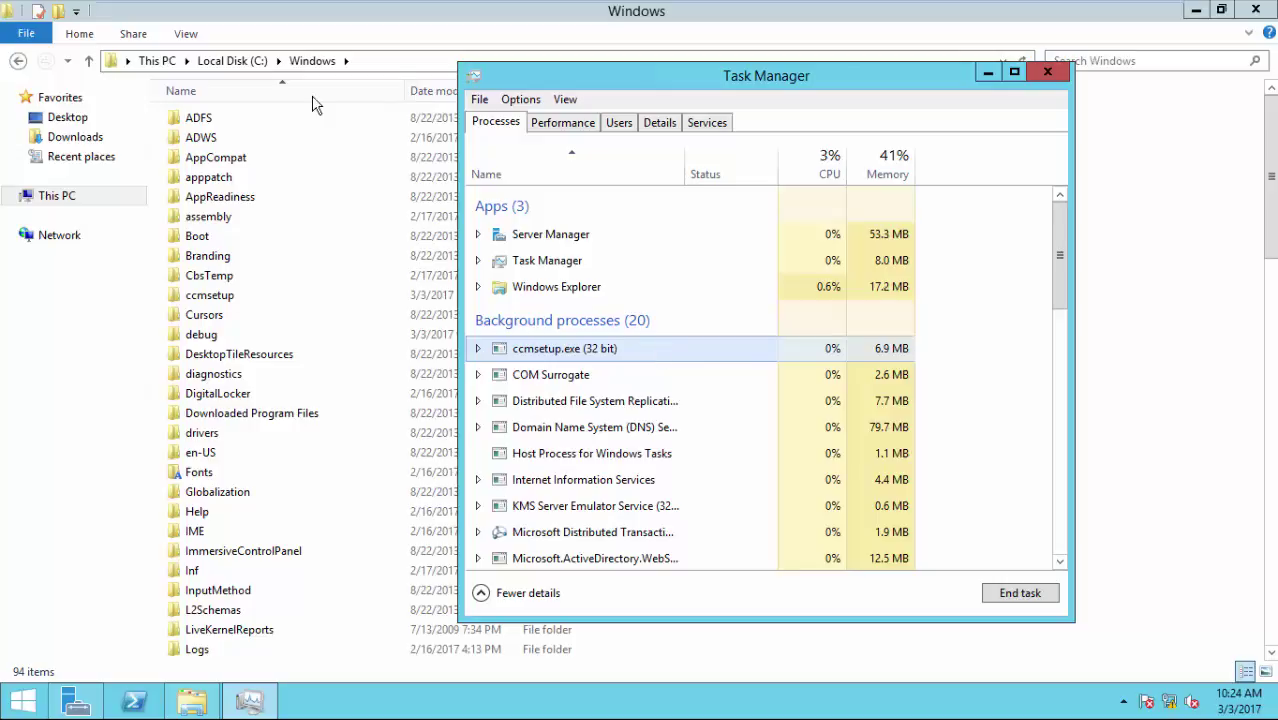
left_click(250, 62)
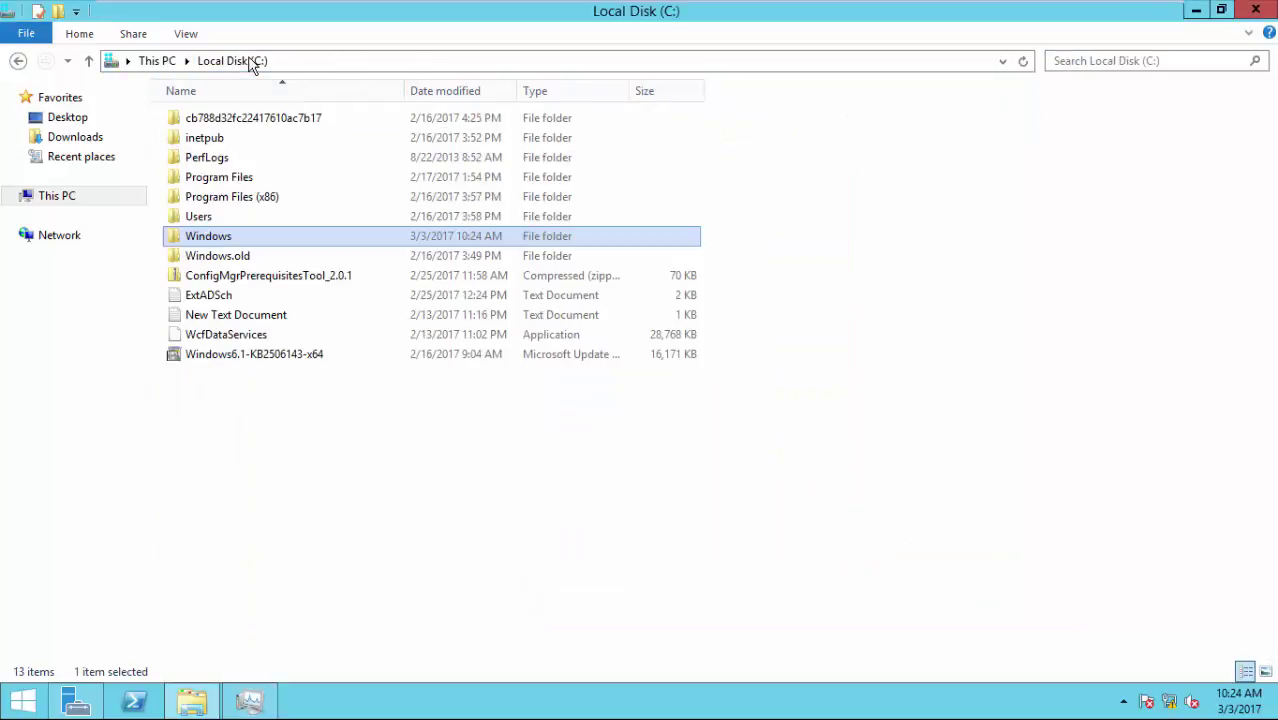
double_click(256, 238)
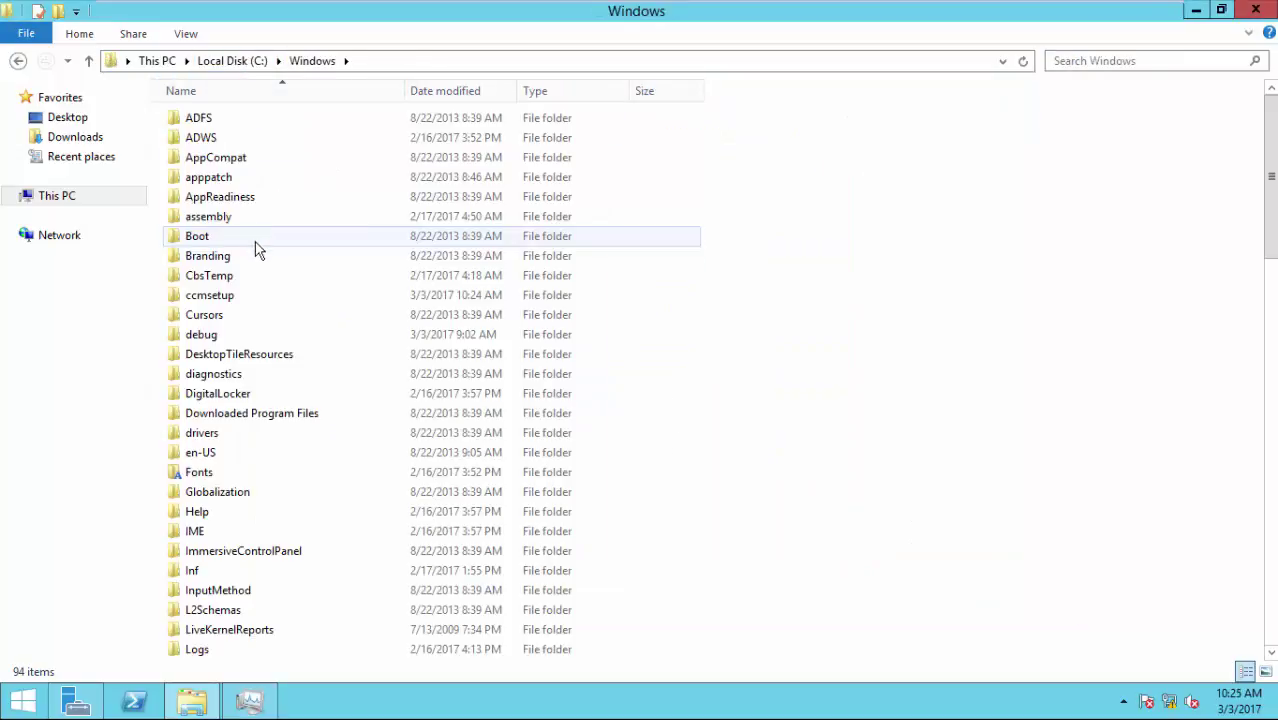
double_click(242, 300)
key("ctrl+a")
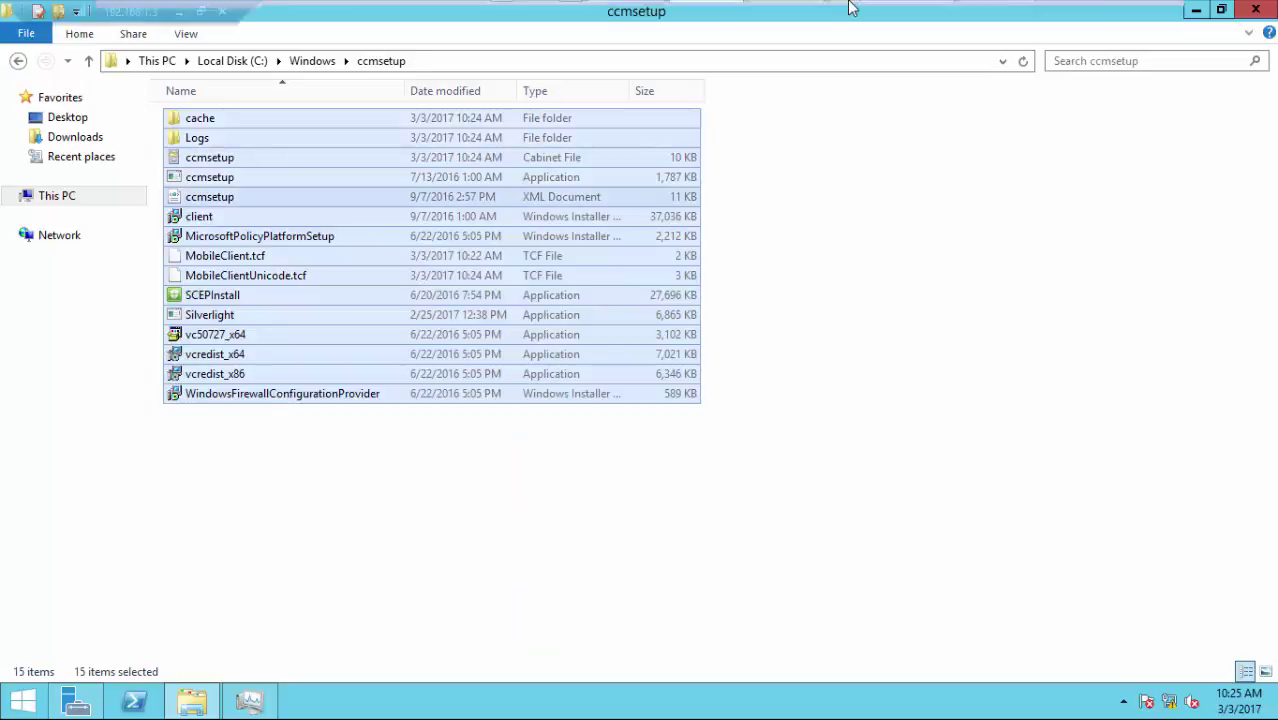
Step: Return to the SCCM virtual machine and examine the ccm log entry for the account connecting to DC01's administrative share
mouse_move(850, 4)
left_click(803, 12)
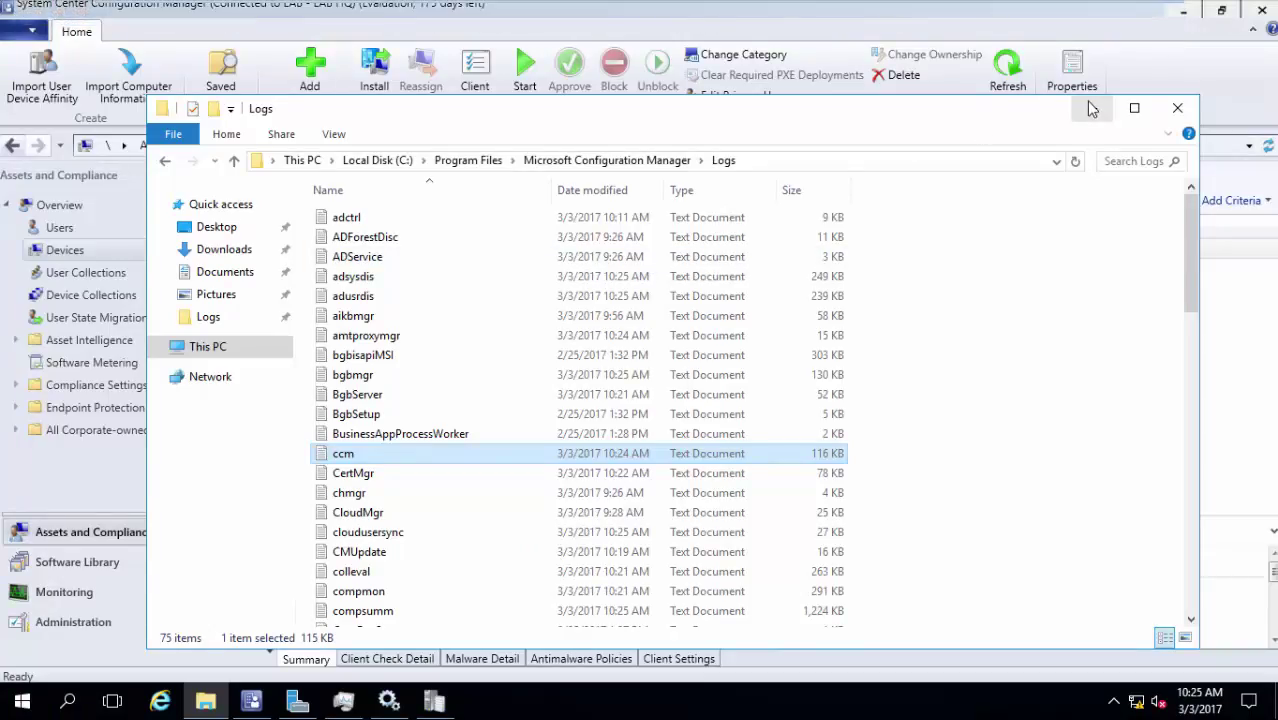
key("Return")
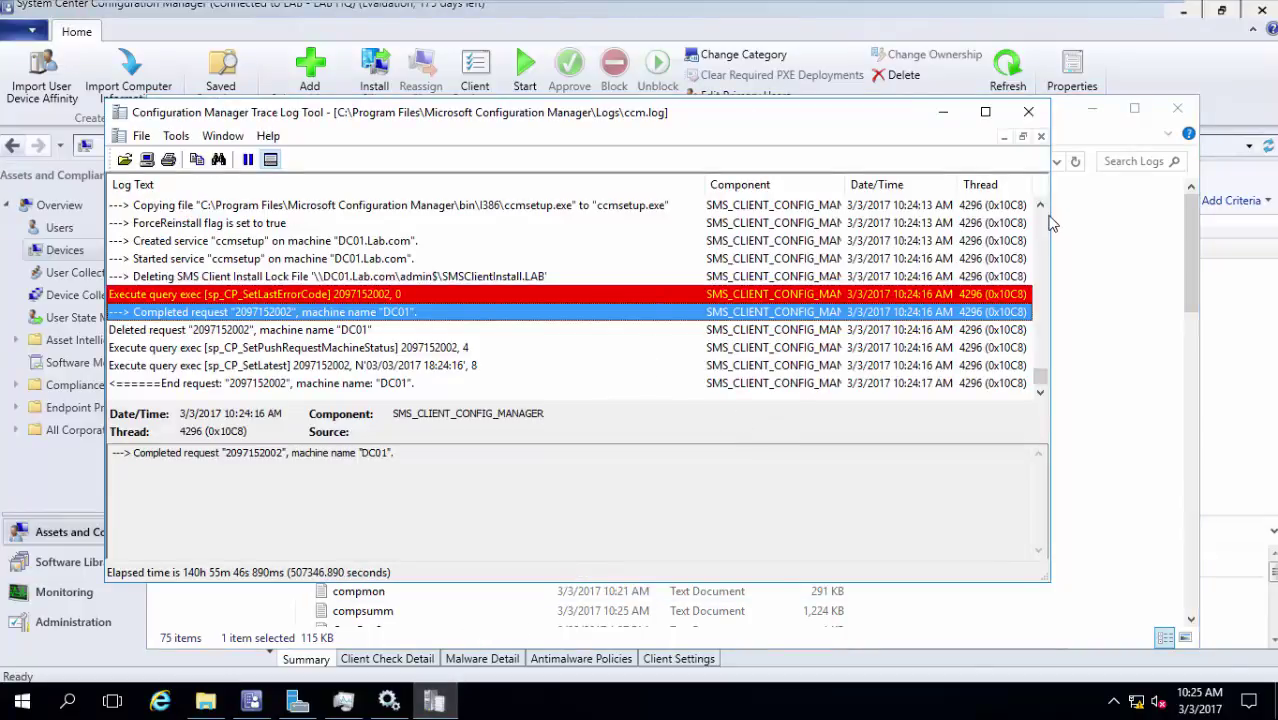
scroll(1045, 214, "up", 4)
scroll(1045, 214, "up", 5)
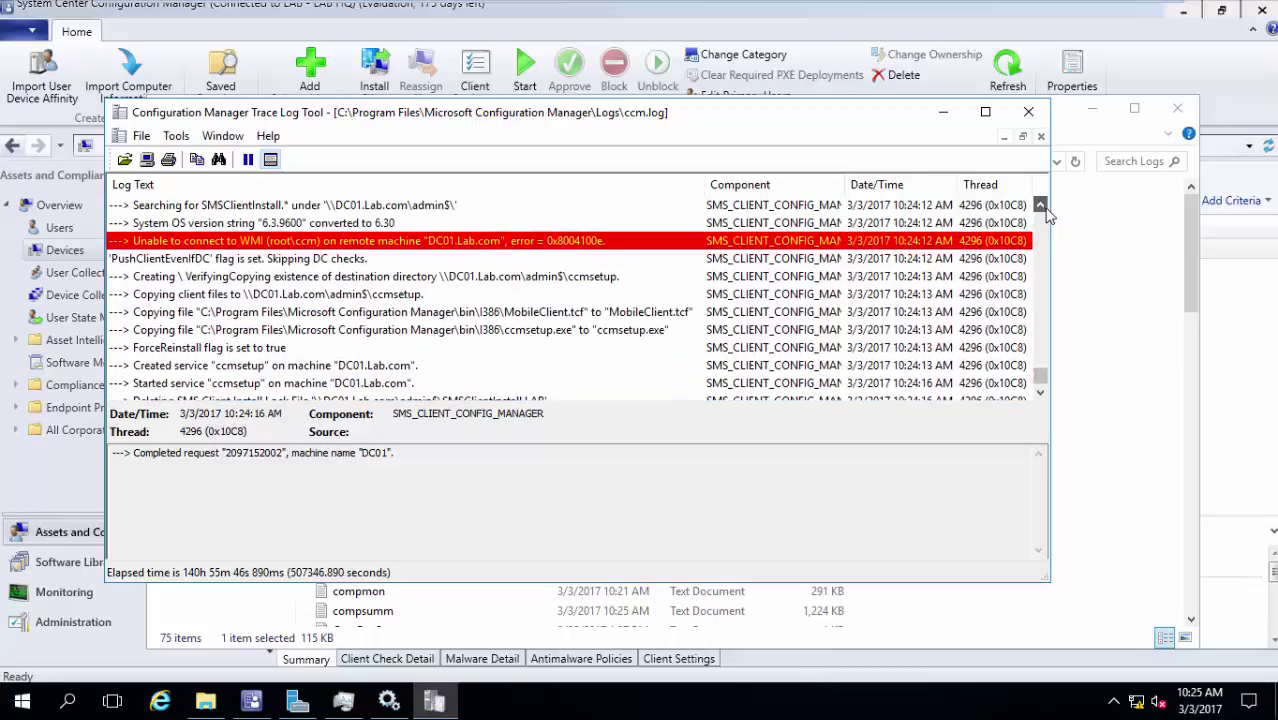
scroll(1048, 218, "up", 3)
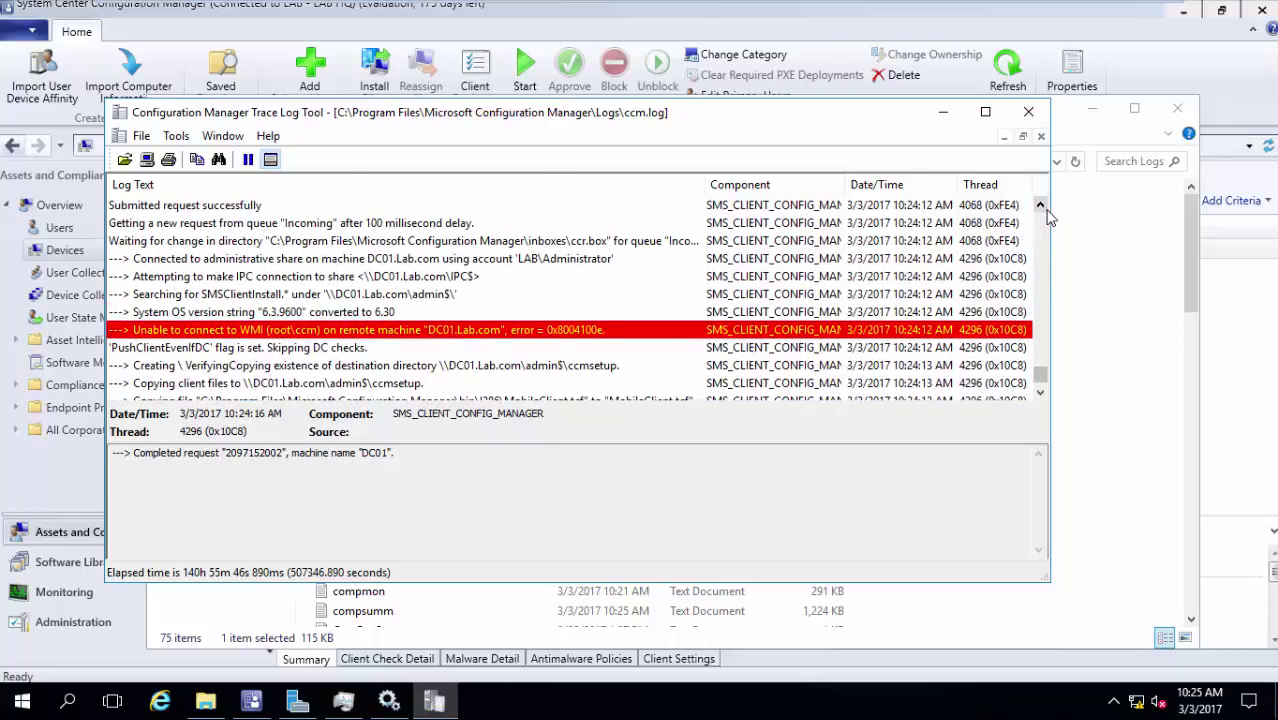
left_click(480, 263)
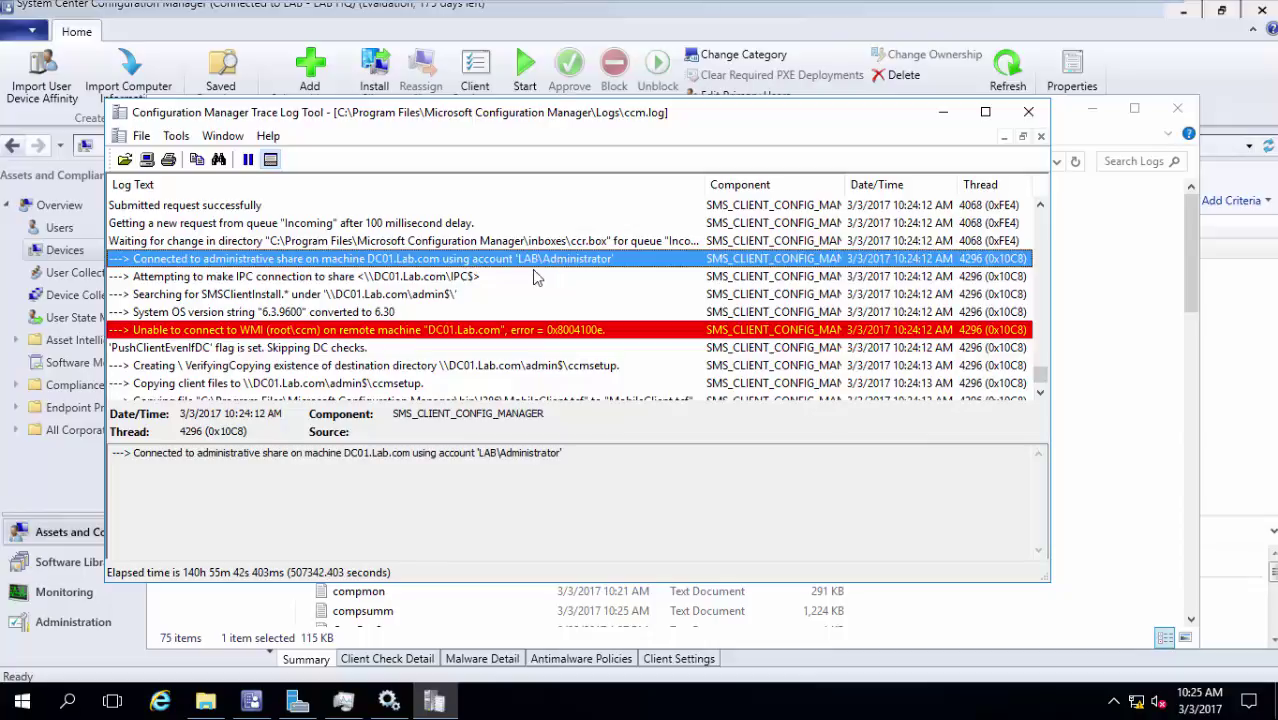
left_click(945, 113)
left_click(1092, 110)
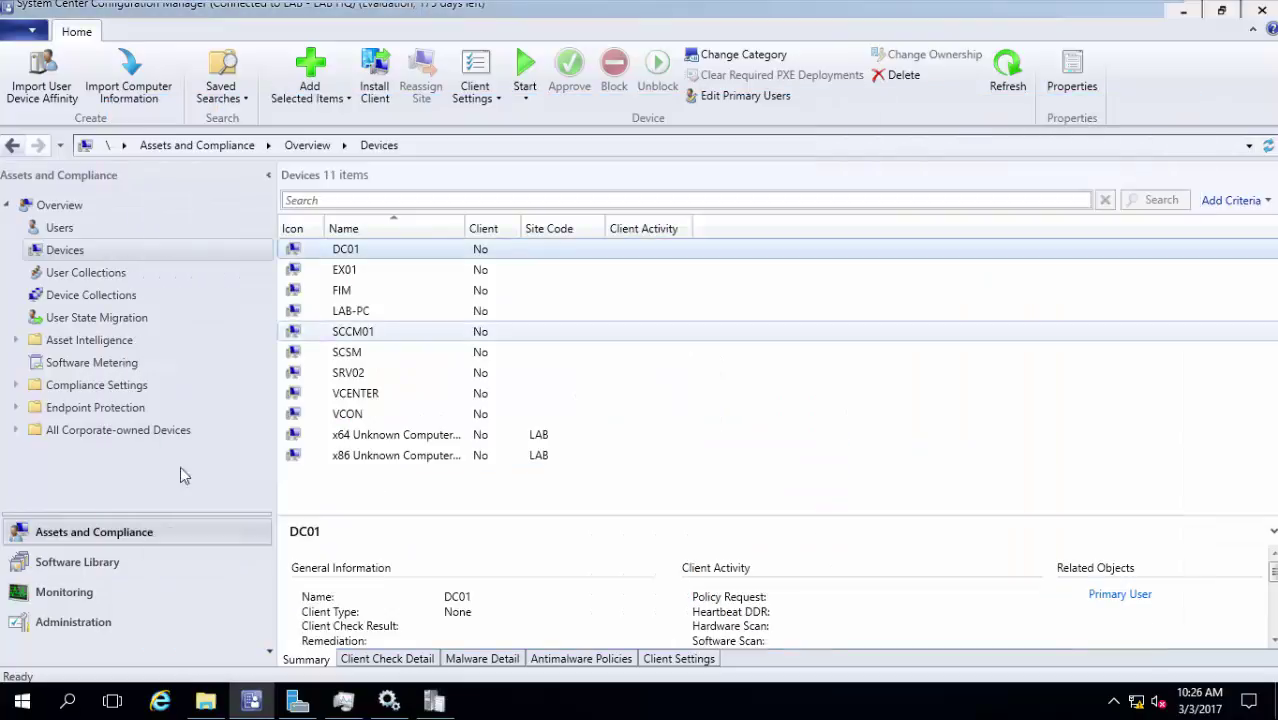
Step: Review the client push installation properties of the LAB - LAB HQ site, including the SMSSITECODE entry, without changing them
left_click(80, 621)
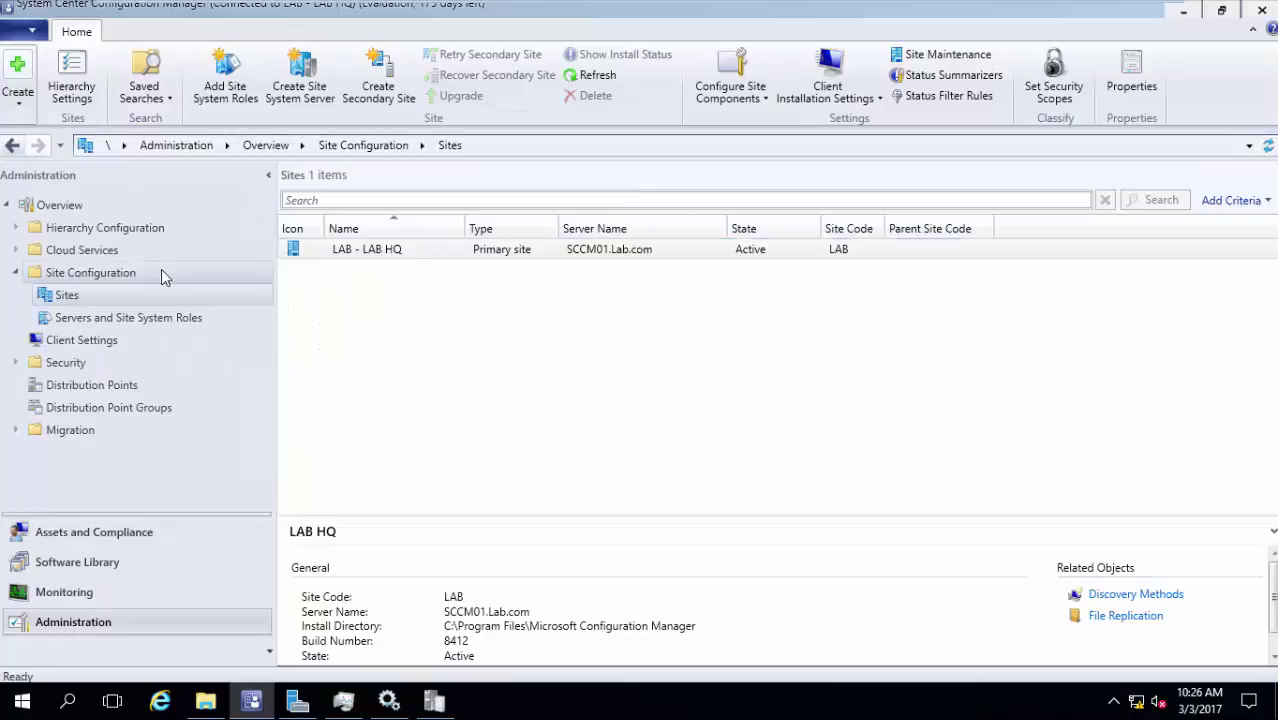
left_click(363, 249)
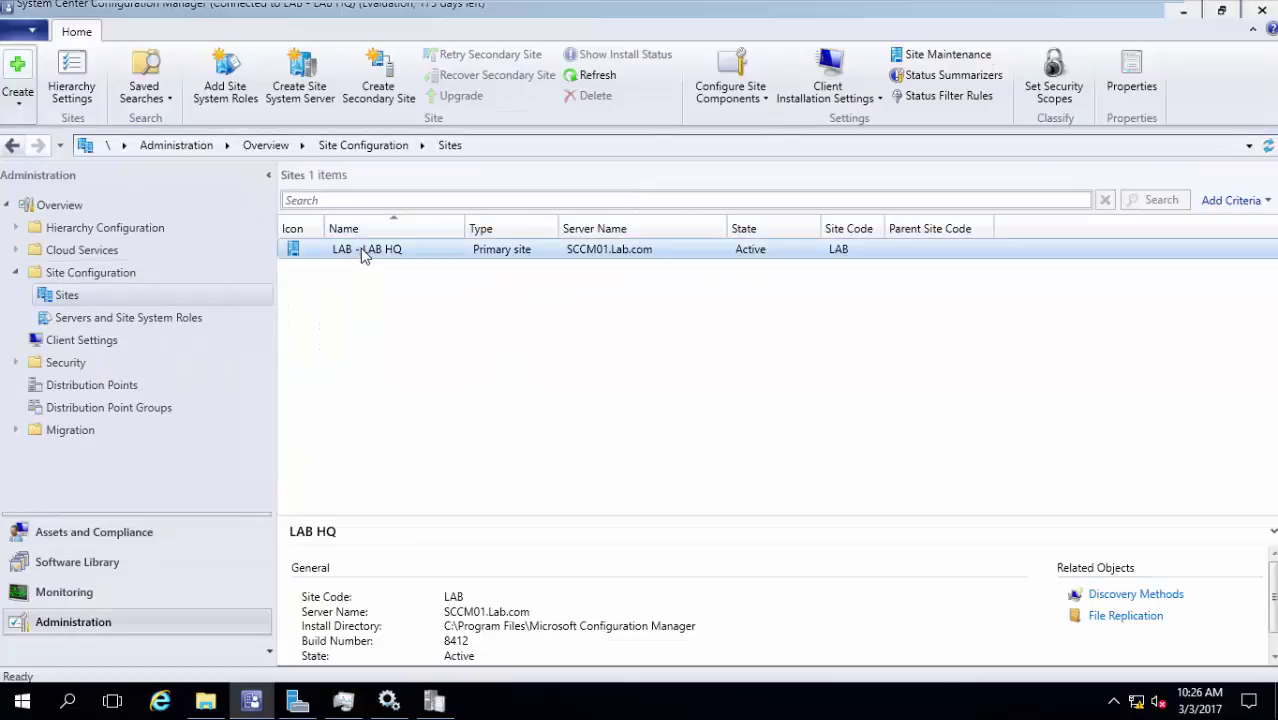
left_click(860, 100)
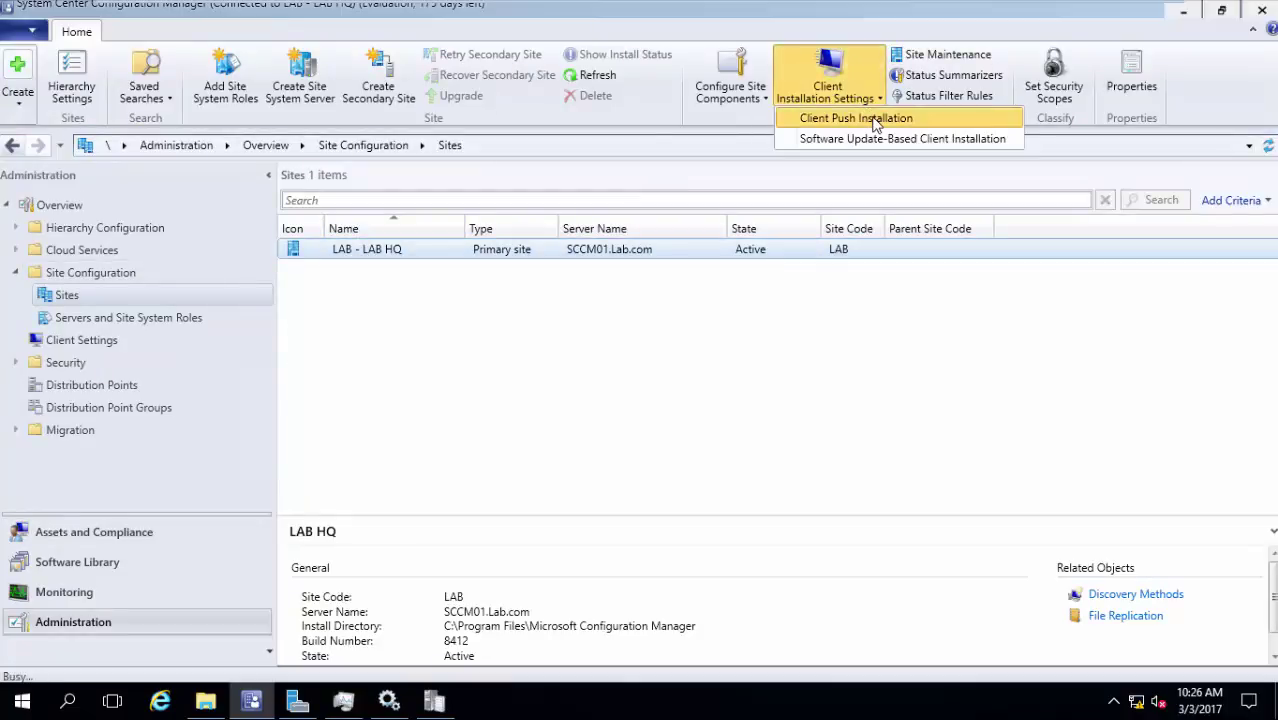
left_click(858, 118)
left_click(556, 137)
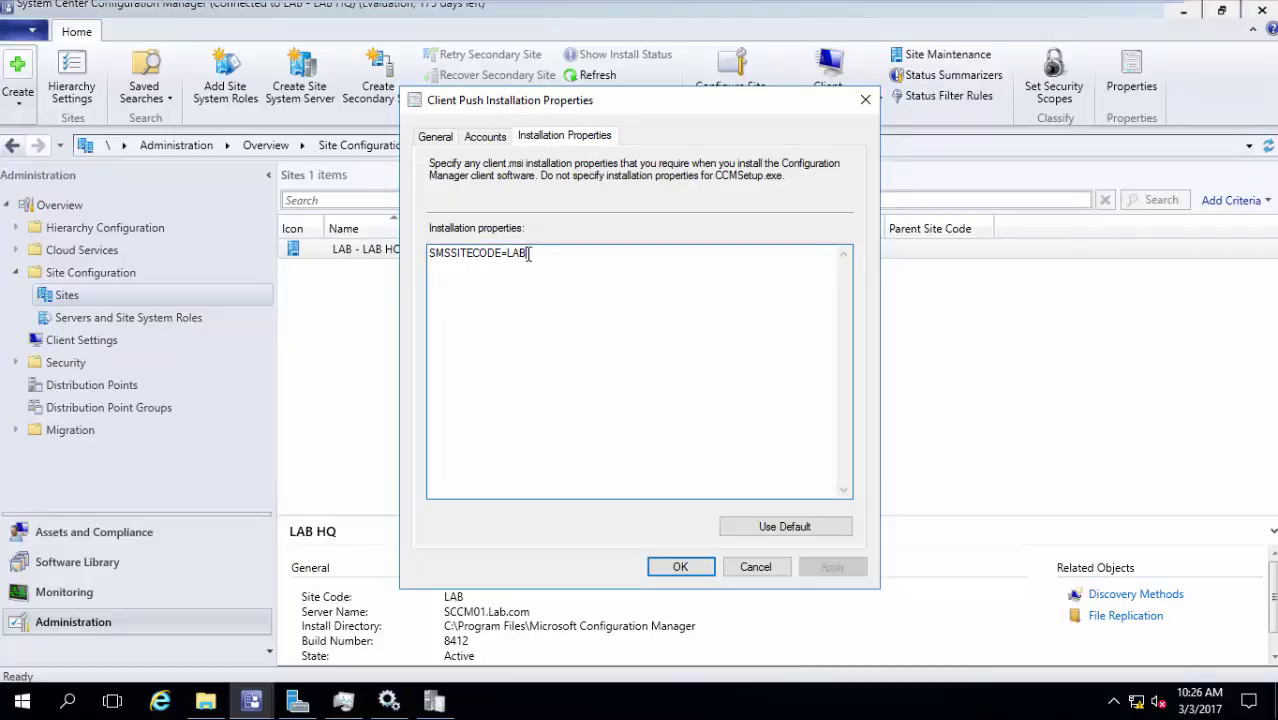
left_click_drag(533, 256, 425, 251)
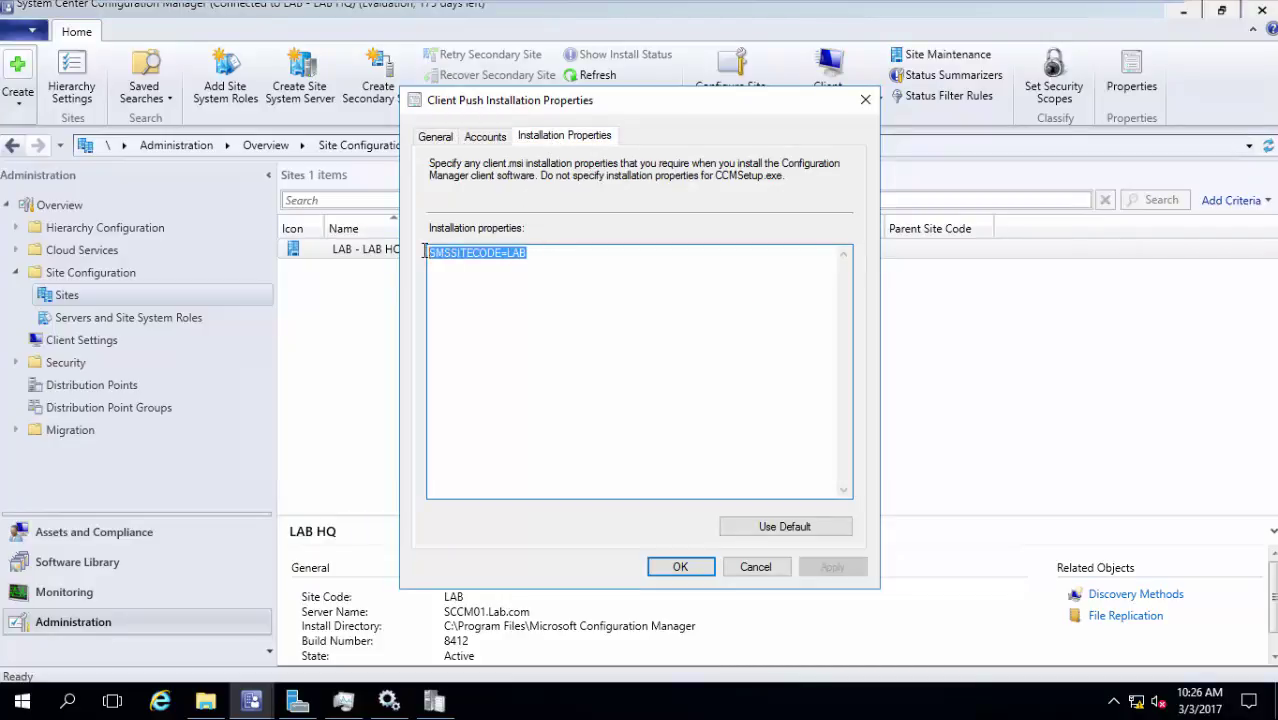
left_click(744, 568)
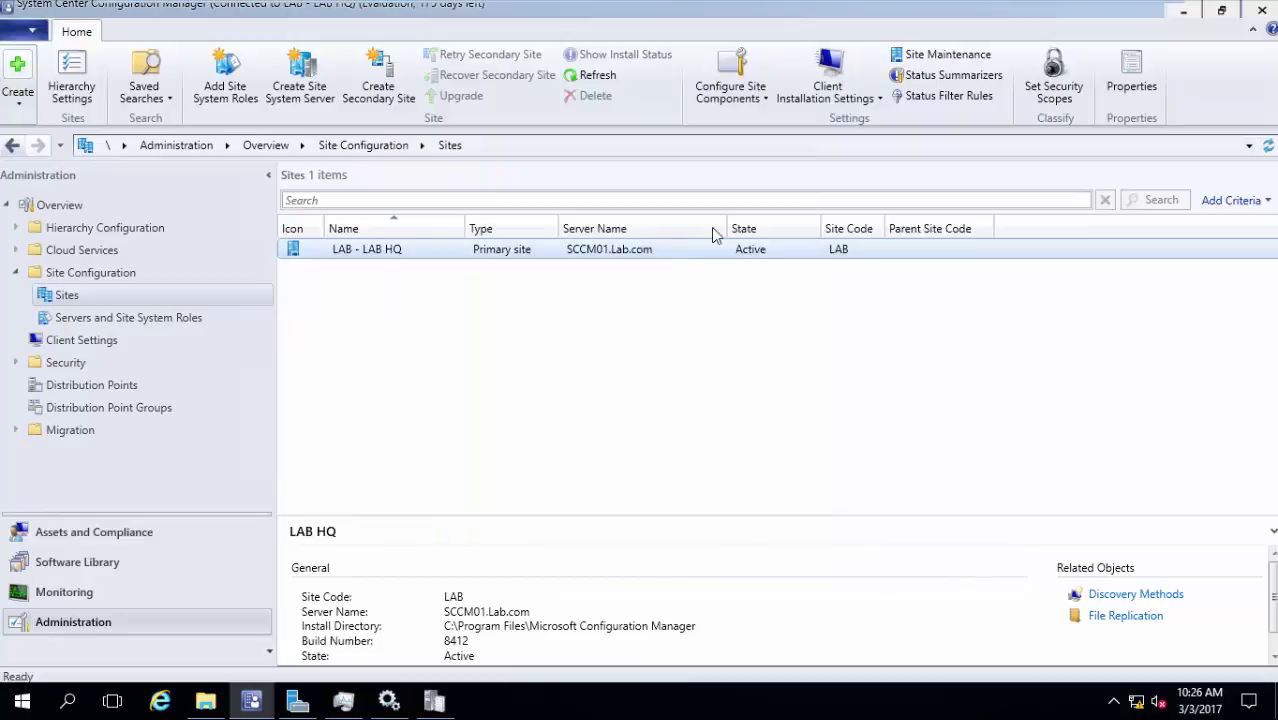
Step: Return to the Devices list under Assets and Compliance and clear the device selection
left_click(90, 550)
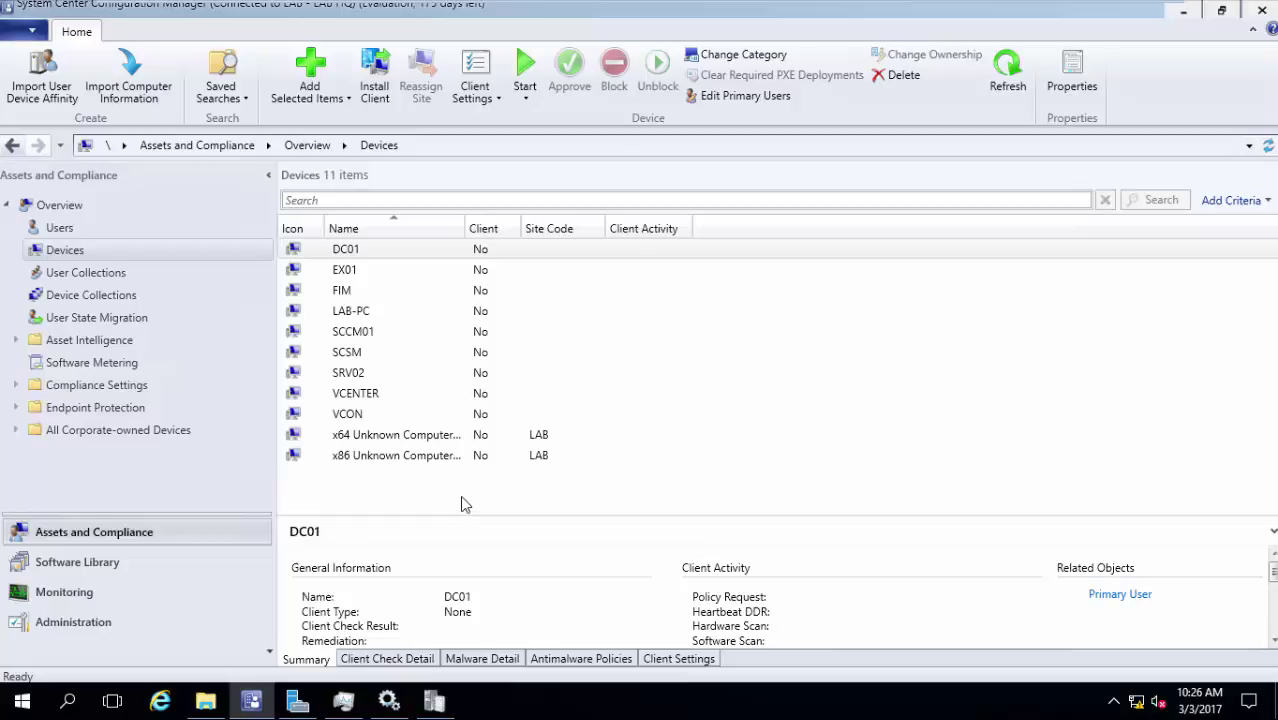
mouse_move(688, 6)
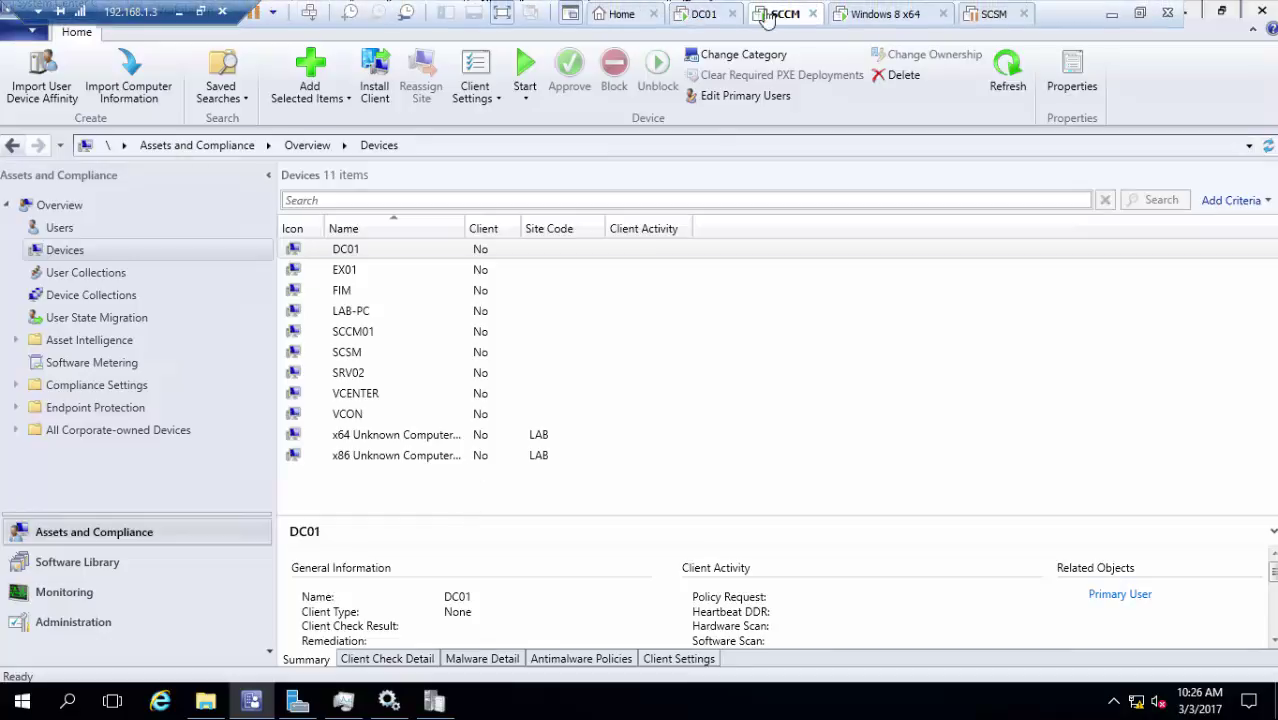
left_click(530, 493)
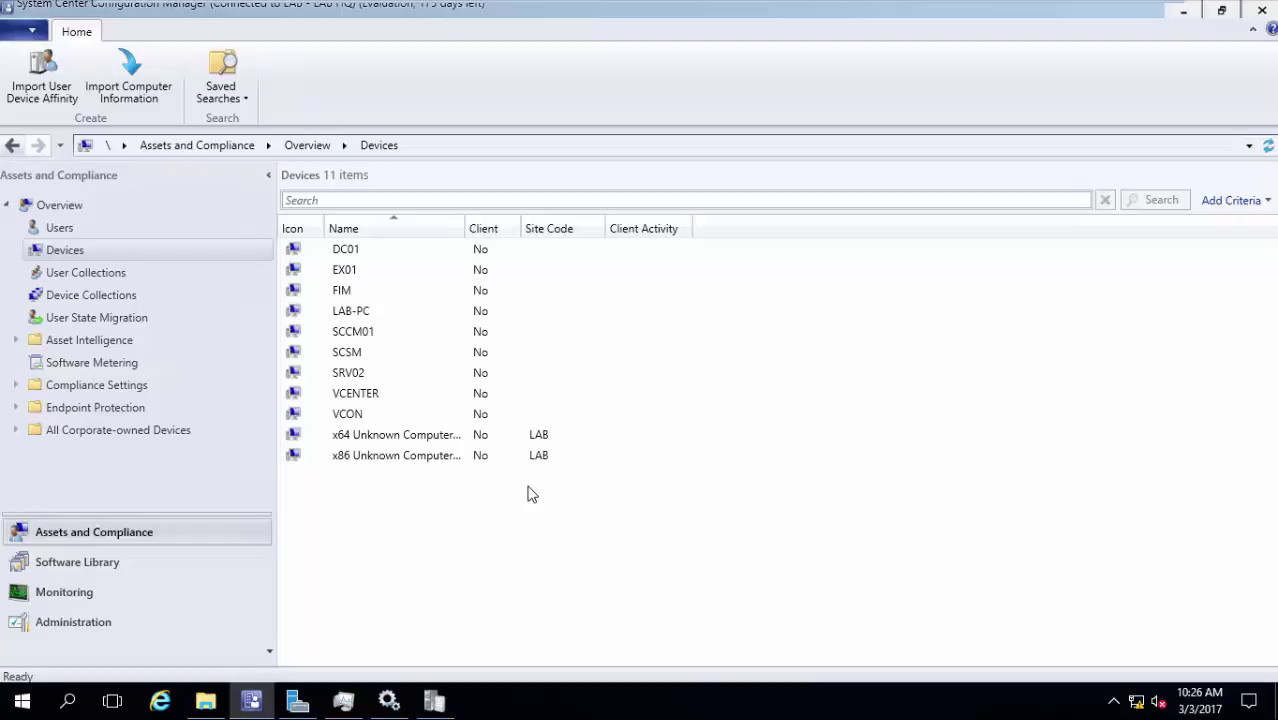
Step: Copy the Client folder from C:\Program Files\Microsoft Configuration Manager in File Explorer
left_click(205, 703)
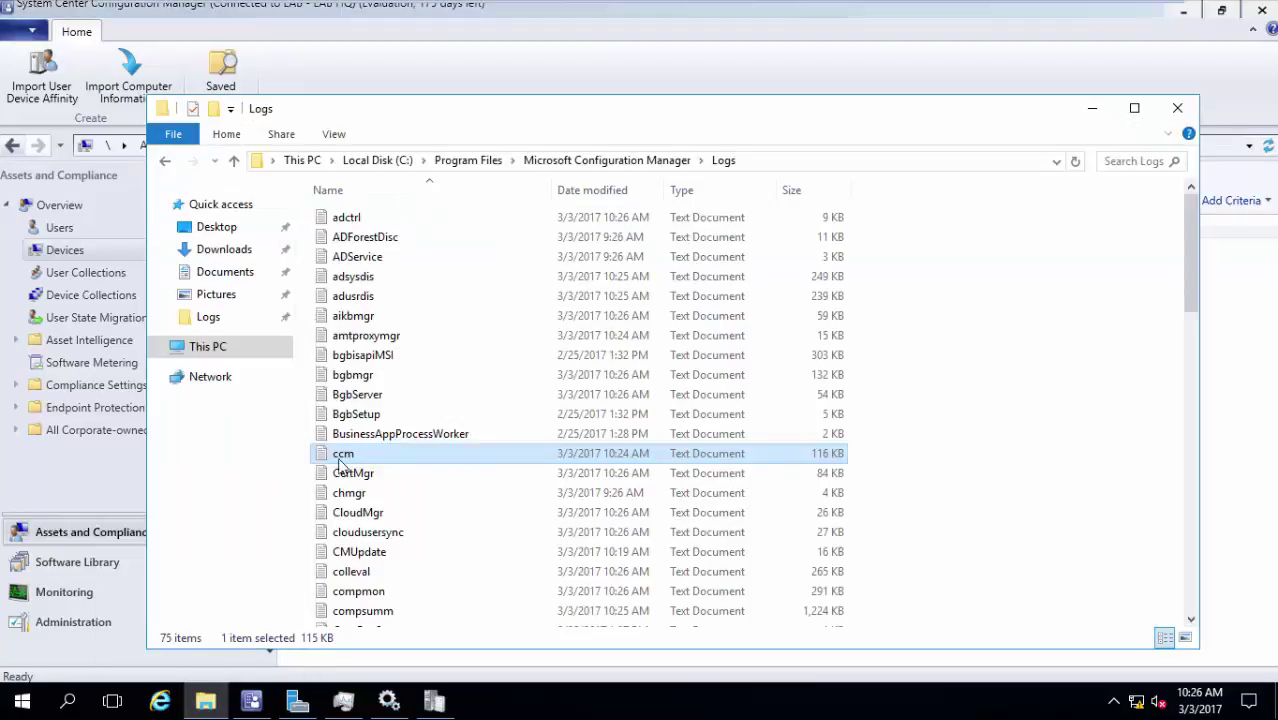
left_click(259, 351)
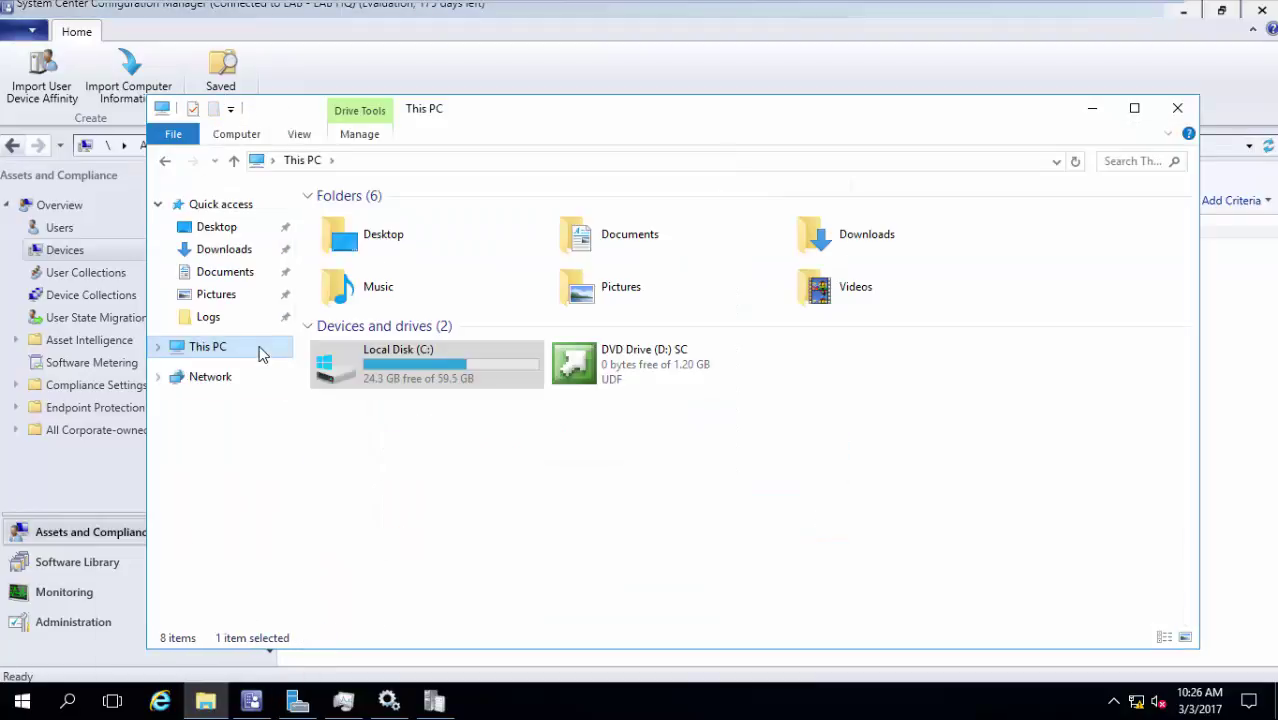
double_click(406, 364)
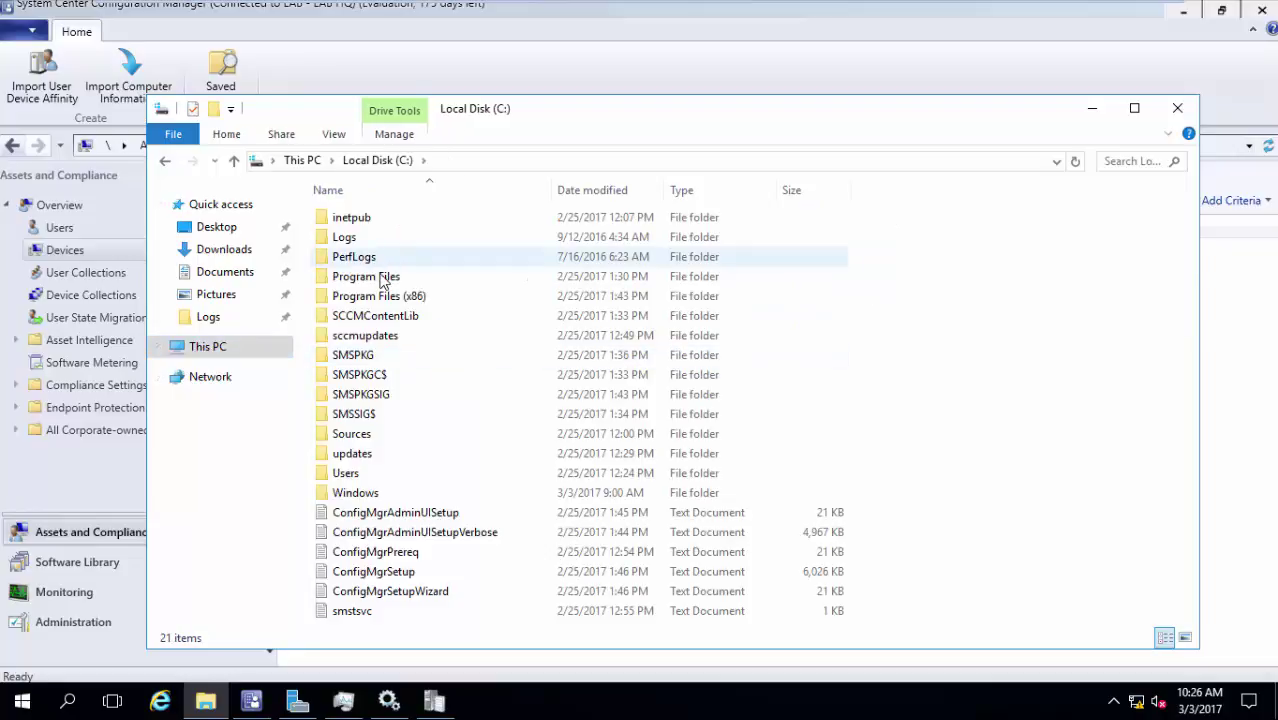
double_click(383, 278)
double_click(383, 278)
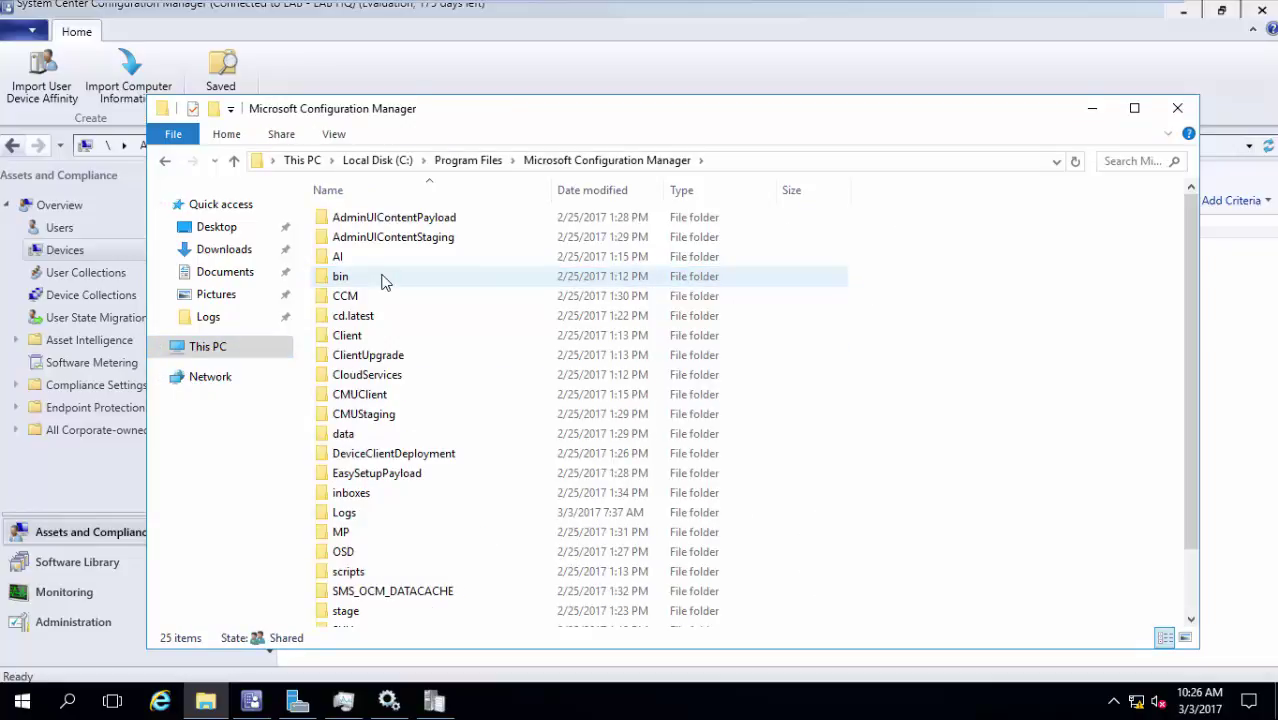
left_click(376, 338)
double_click(457, 340)
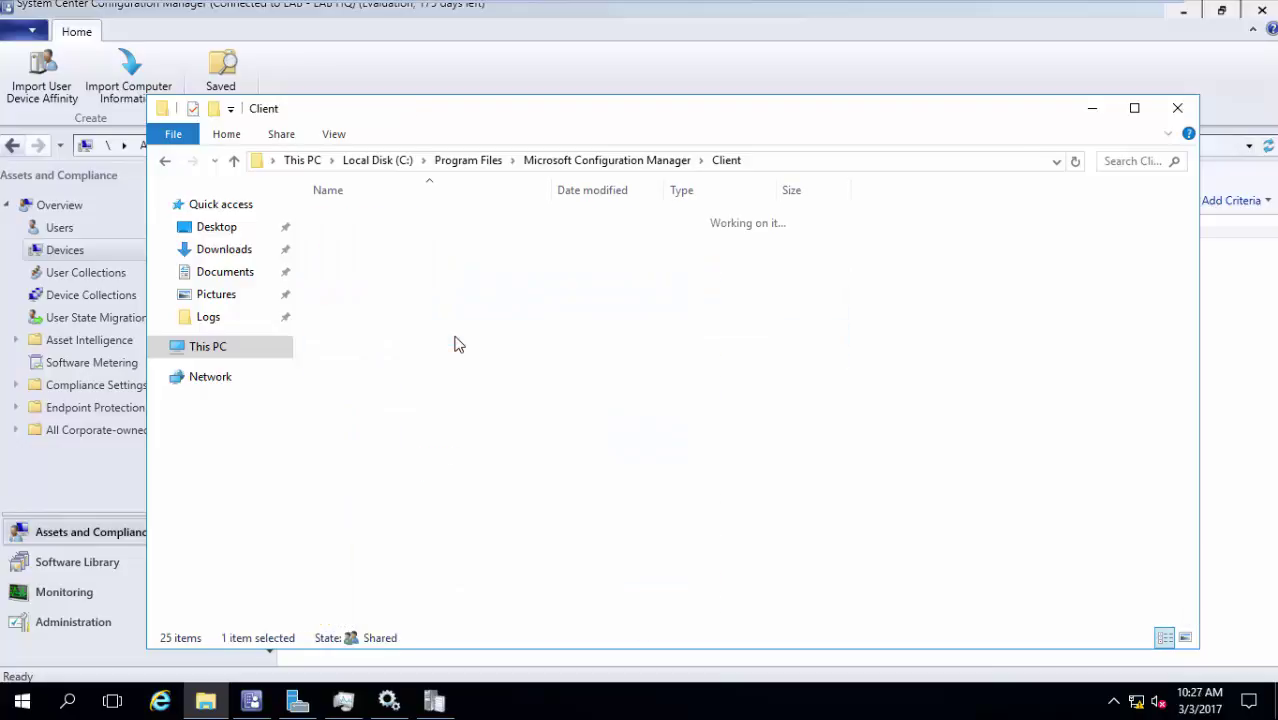
left_click(624, 161)
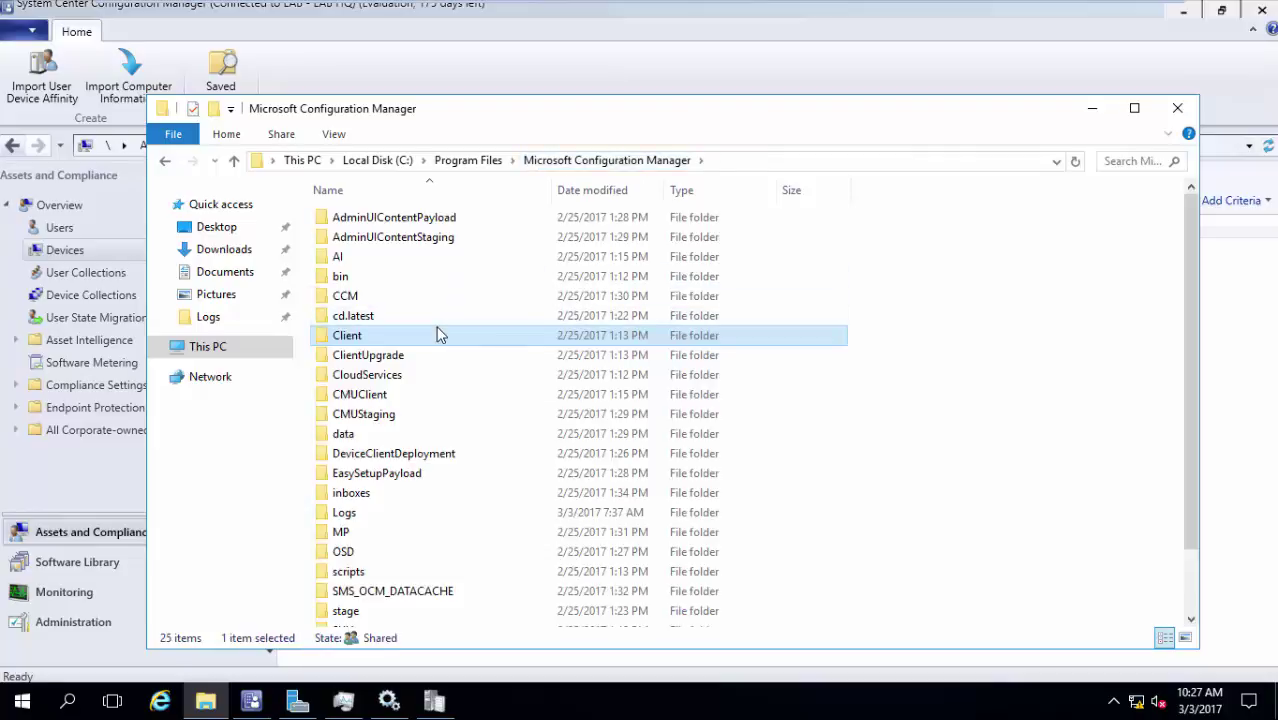
right_click(436, 331)
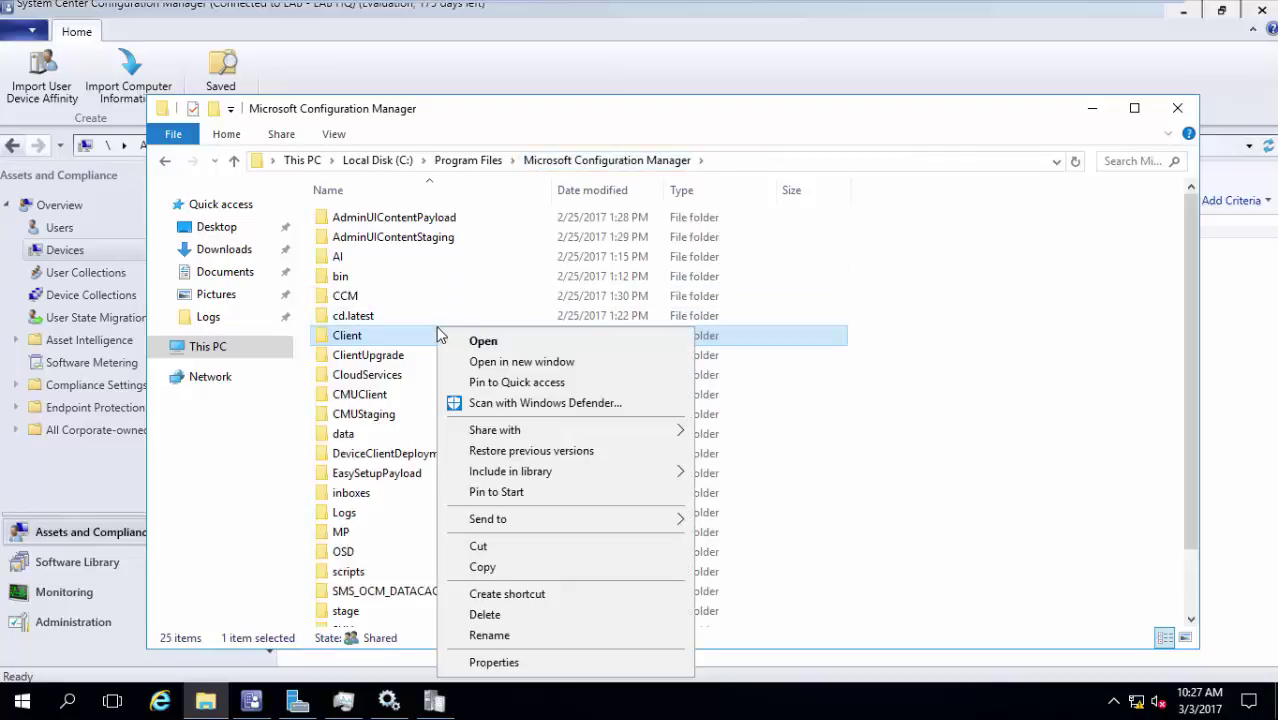
left_click(502, 568)
Step: Open the administrative share \\lab-pc\c$ in File Explorer
left_click(240, 352)
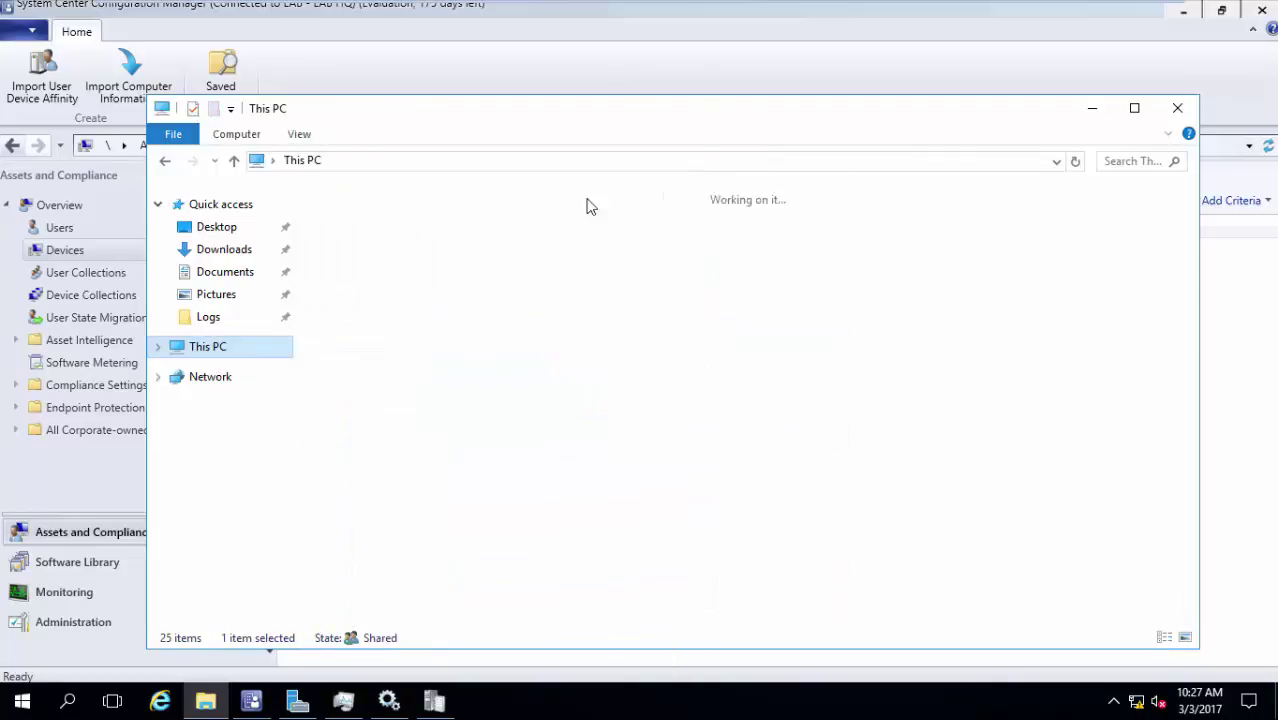
left_click(716, 170)
type("\\\\lab")
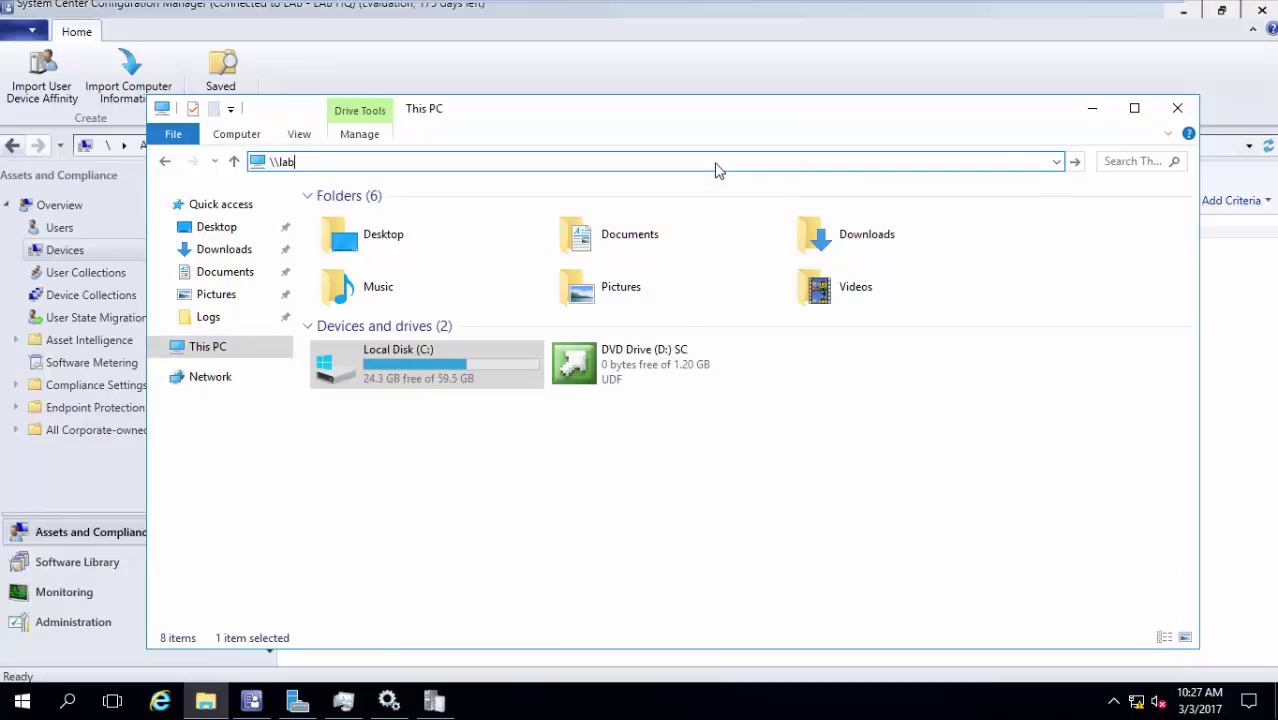
type("-pc\\c$")
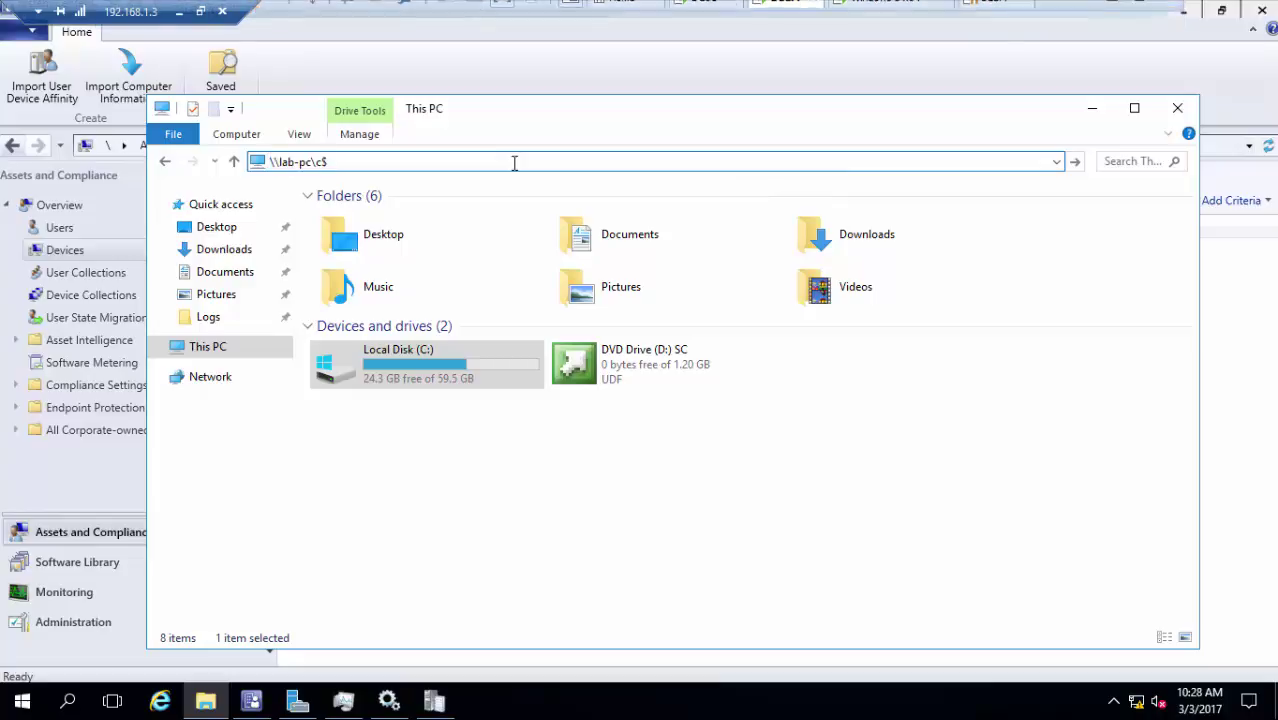
key("Return")
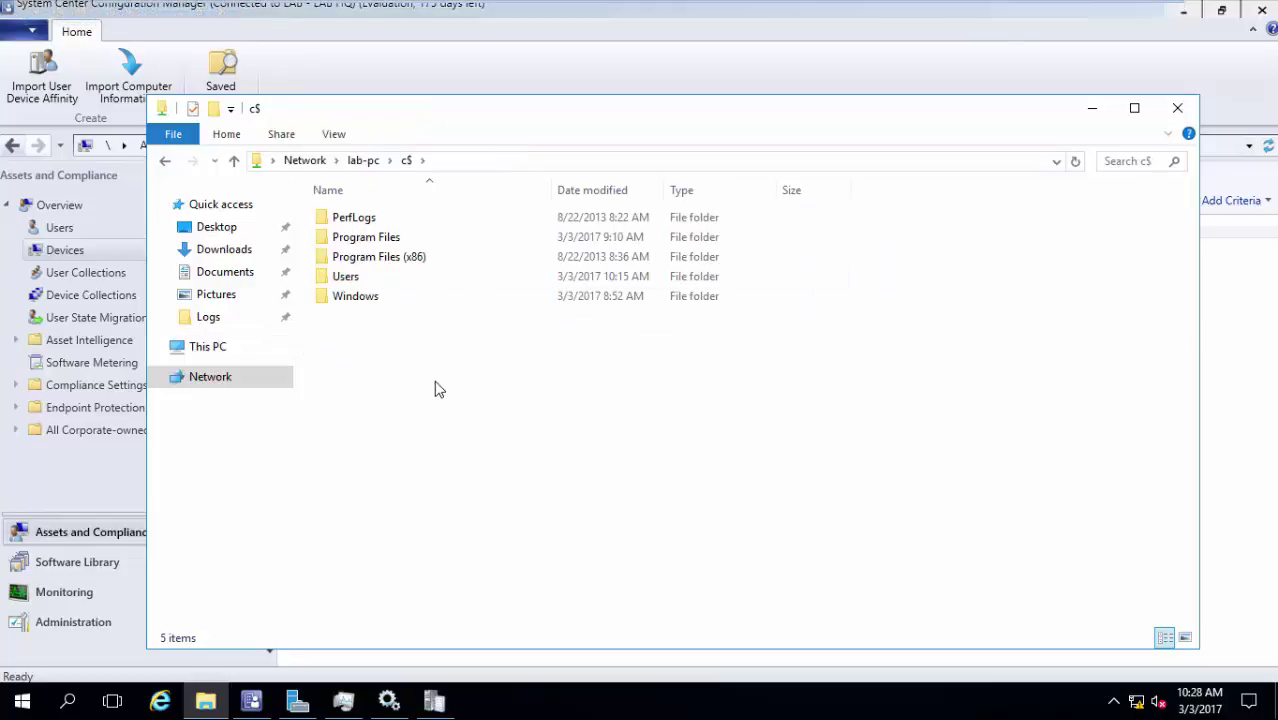
Step: Paste the copied Client folder into the \\lab-pc\c$ share
right_click(436, 389)
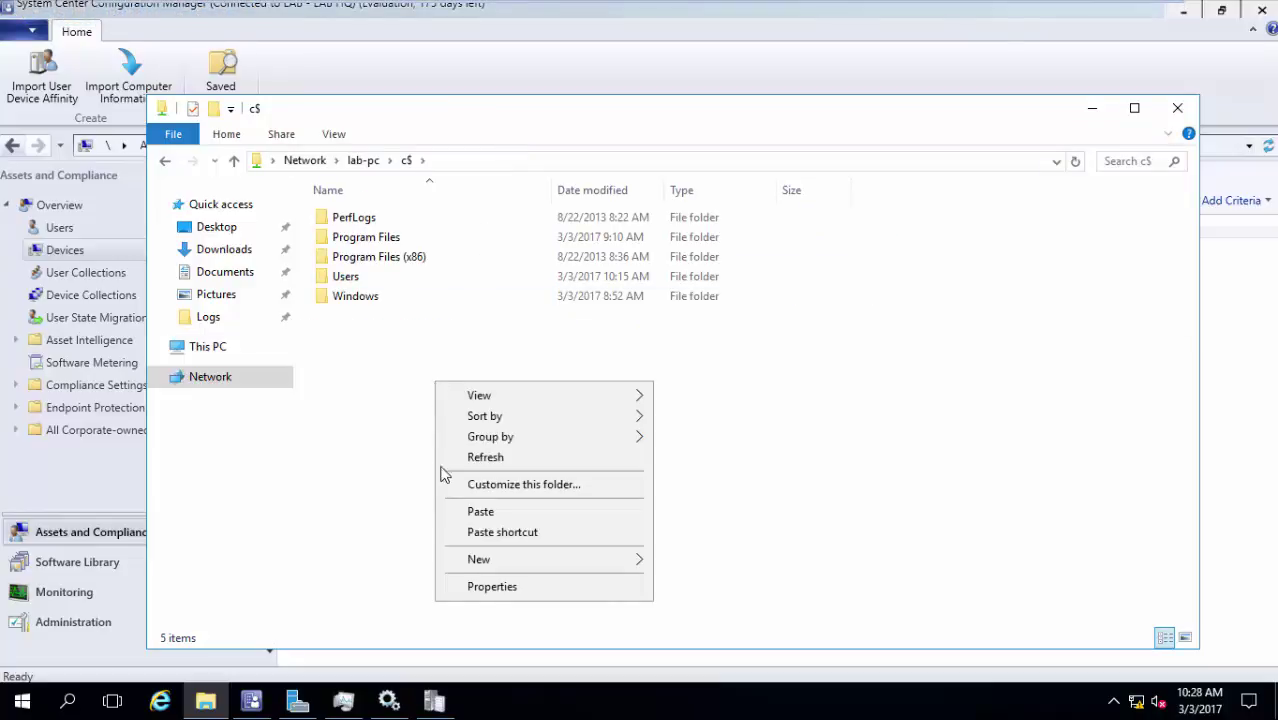
left_click(488, 512)
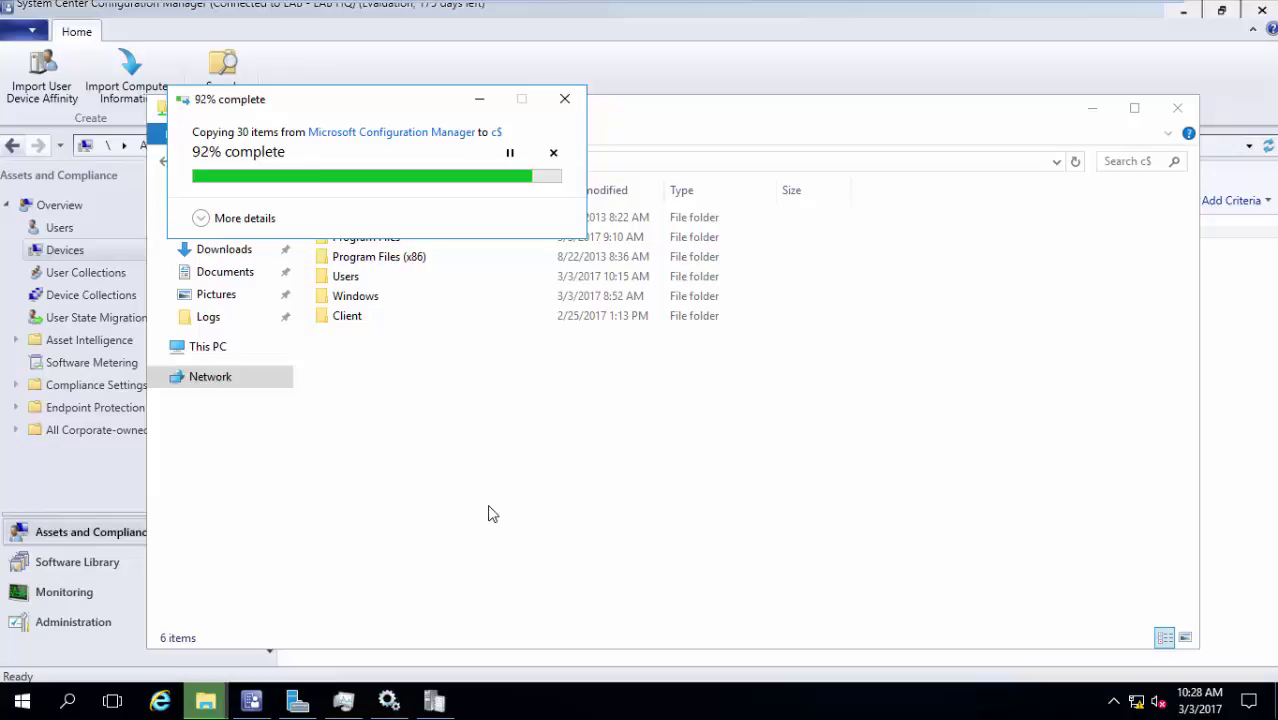
Step: Switch to the Windows 8 x64 virtual machine and run the ccmsetup application from C:\Client
left_click(900, 13)
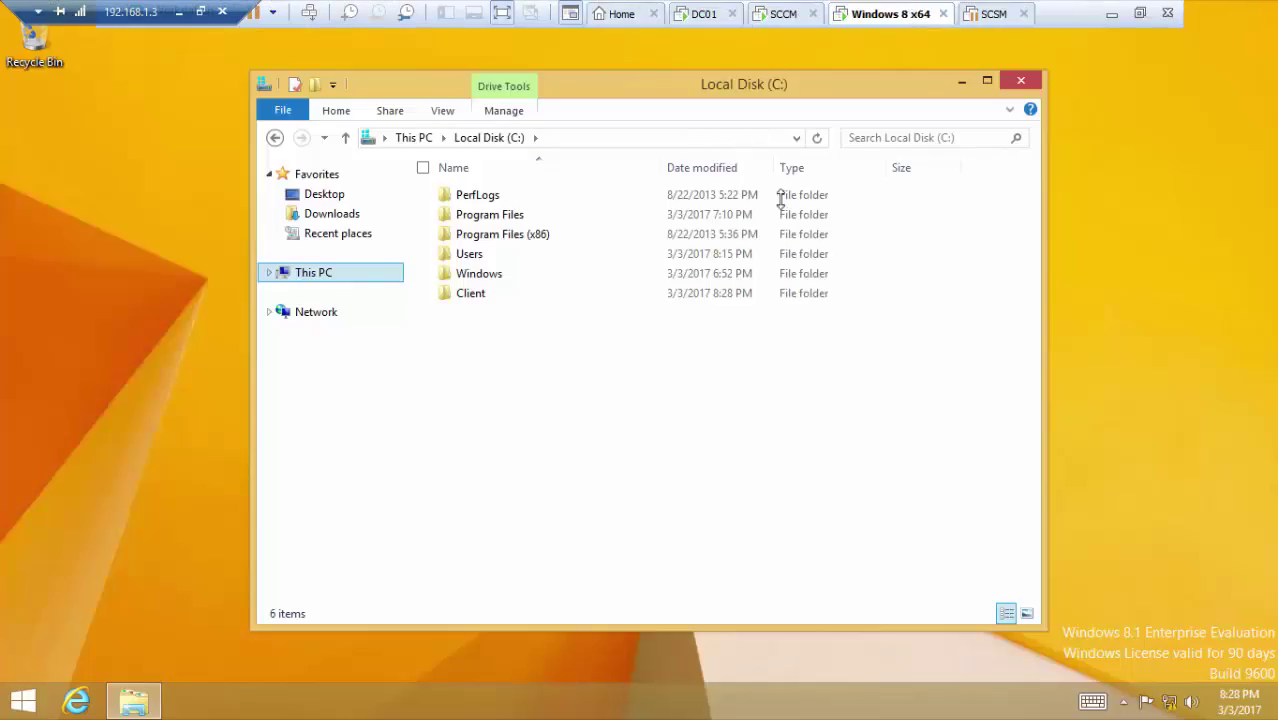
left_click(535, 298)
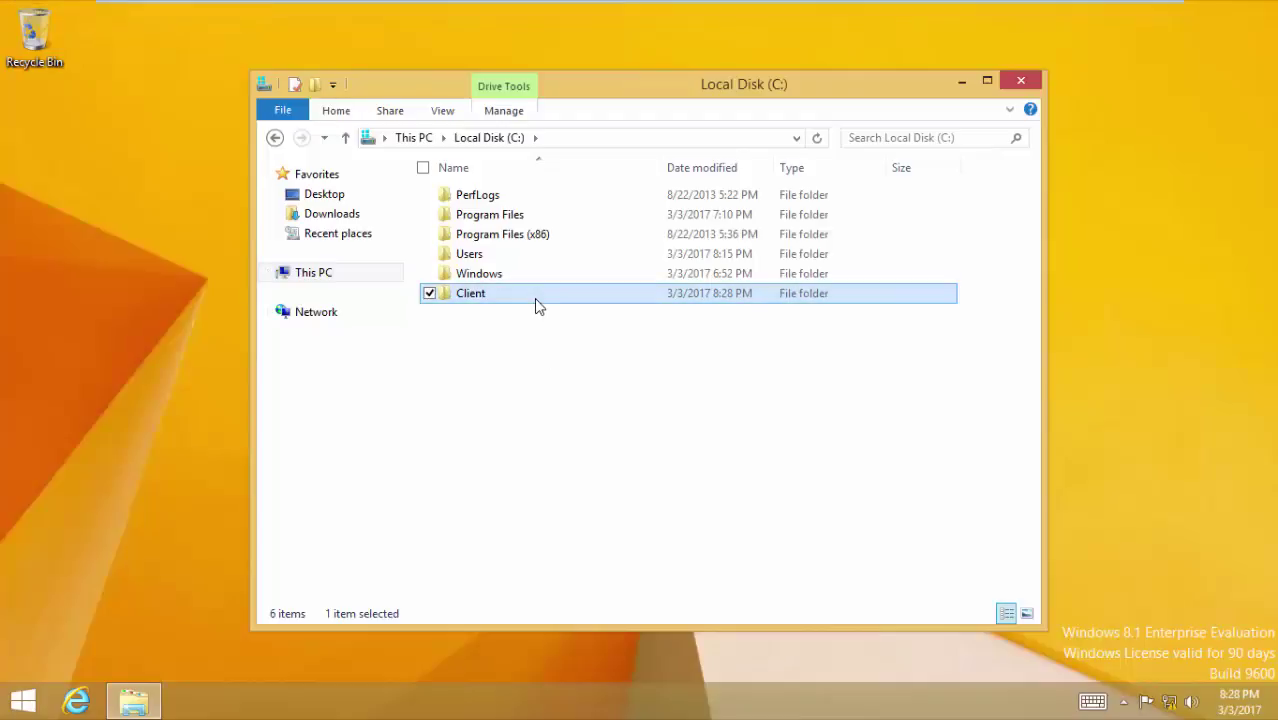
double_click(535, 298)
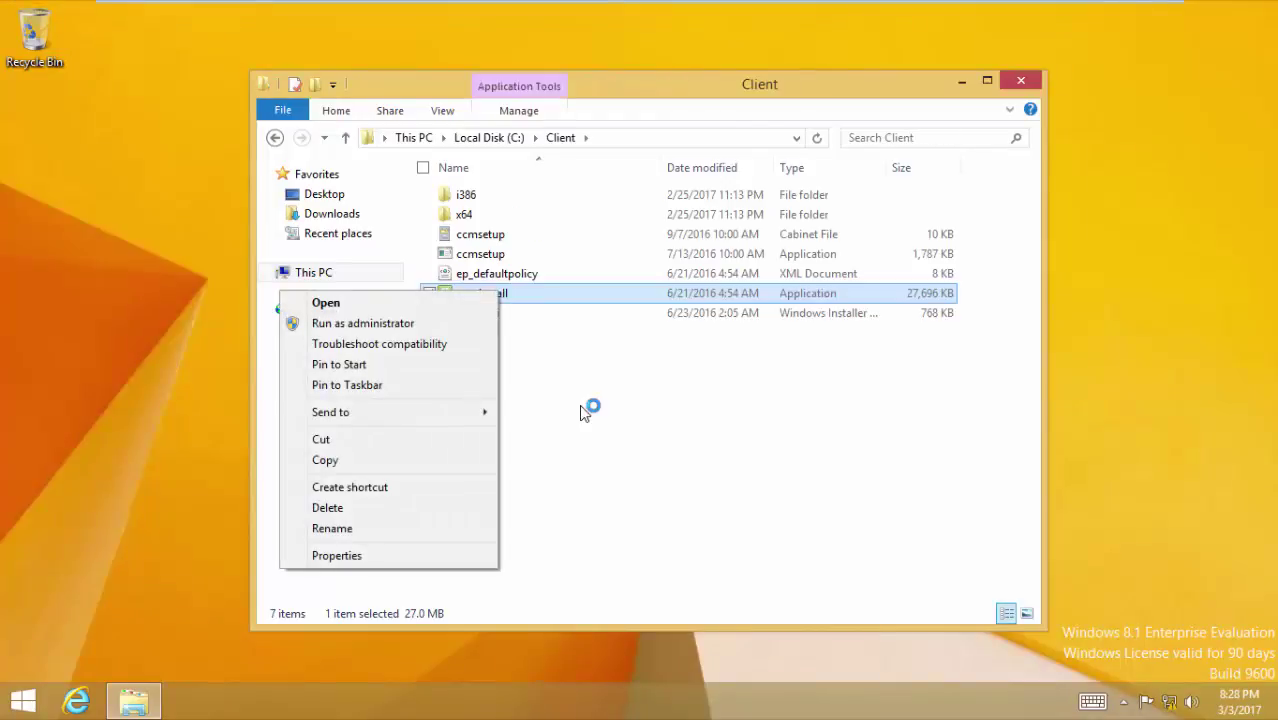
left_click(534, 256)
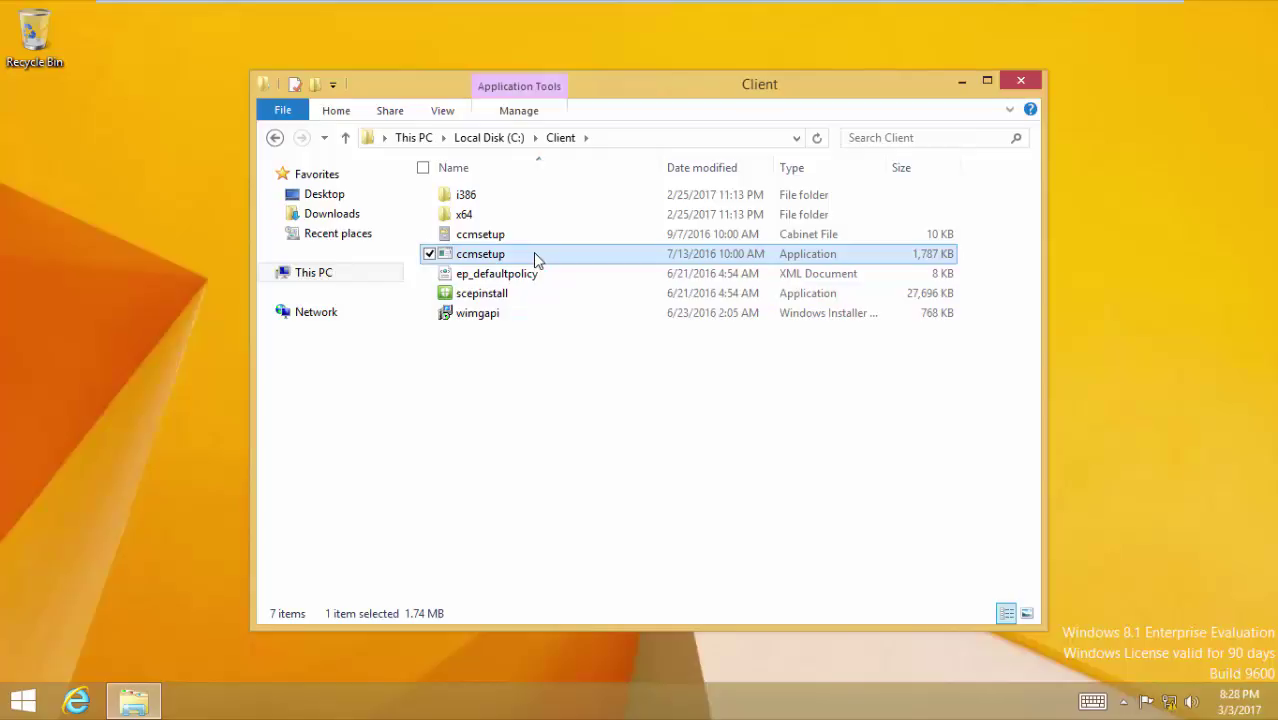
Step: Check for the ccmsetup.exe background process in the detailed view of Task Manager and minimize Task Manager
left_click(435, 706)
right_click(435, 706)
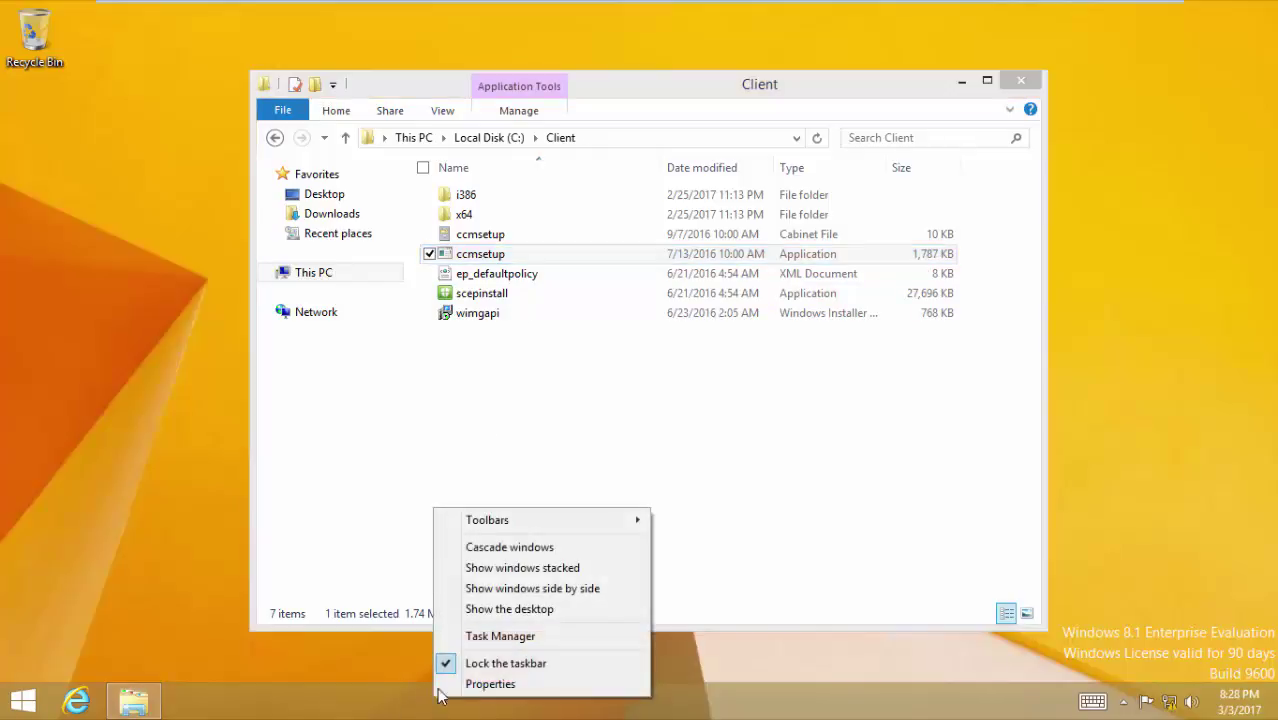
left_click(489, 630)
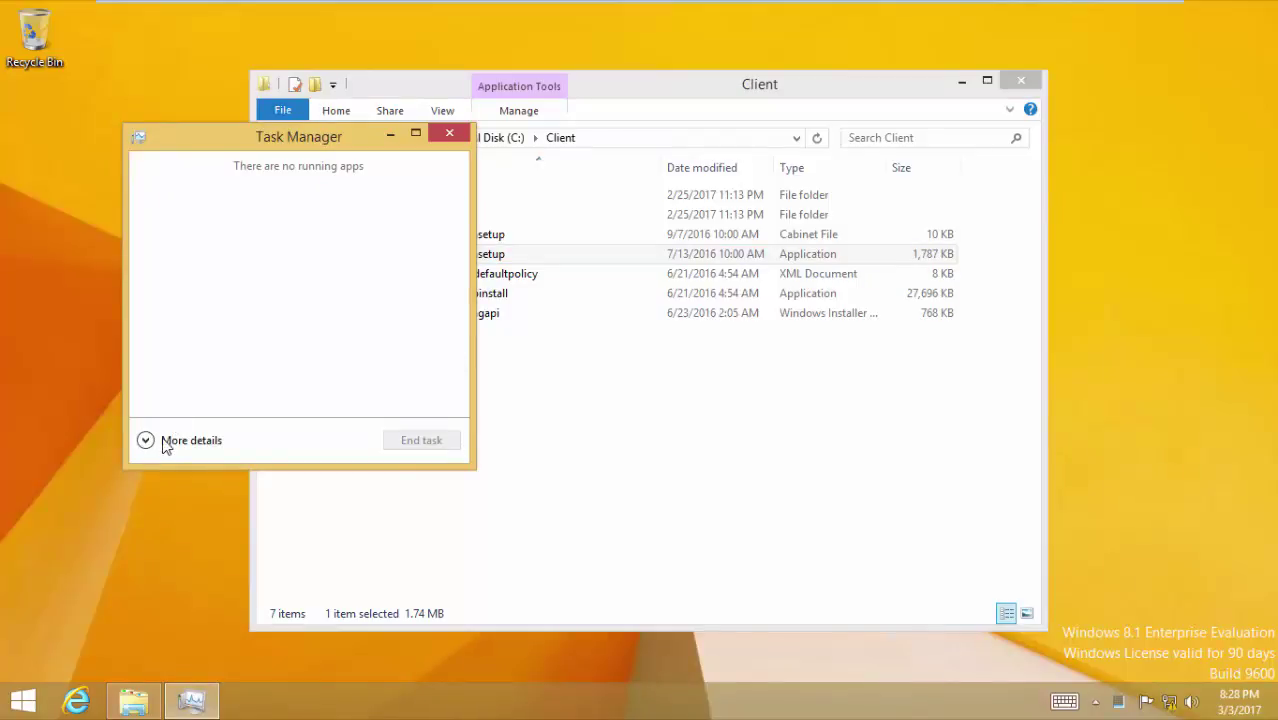
left_click(162, 440)
left_click(245, 386)
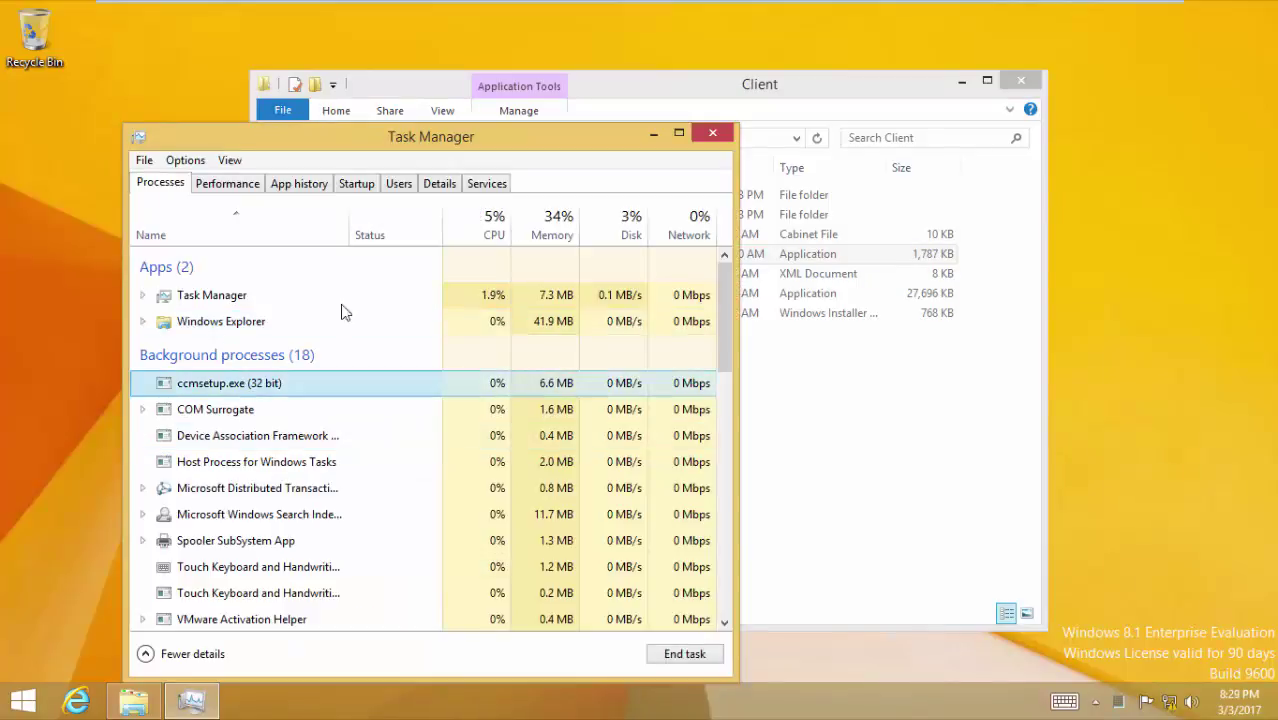
left_click(660, 140)
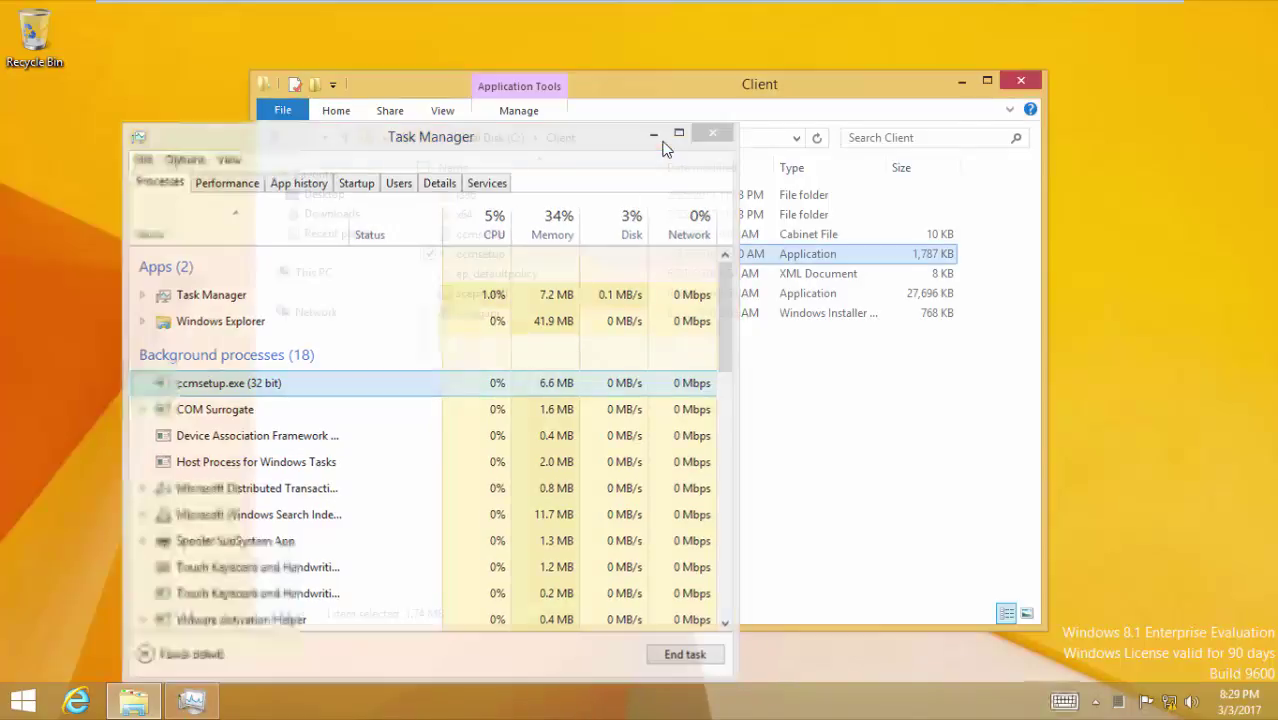
Step: Look at the C:\Windows\ccmsetup folder on DC01 and return to the Devices list on the SCCM machine, minimizing File Explorer
mouse_move(755, 8)
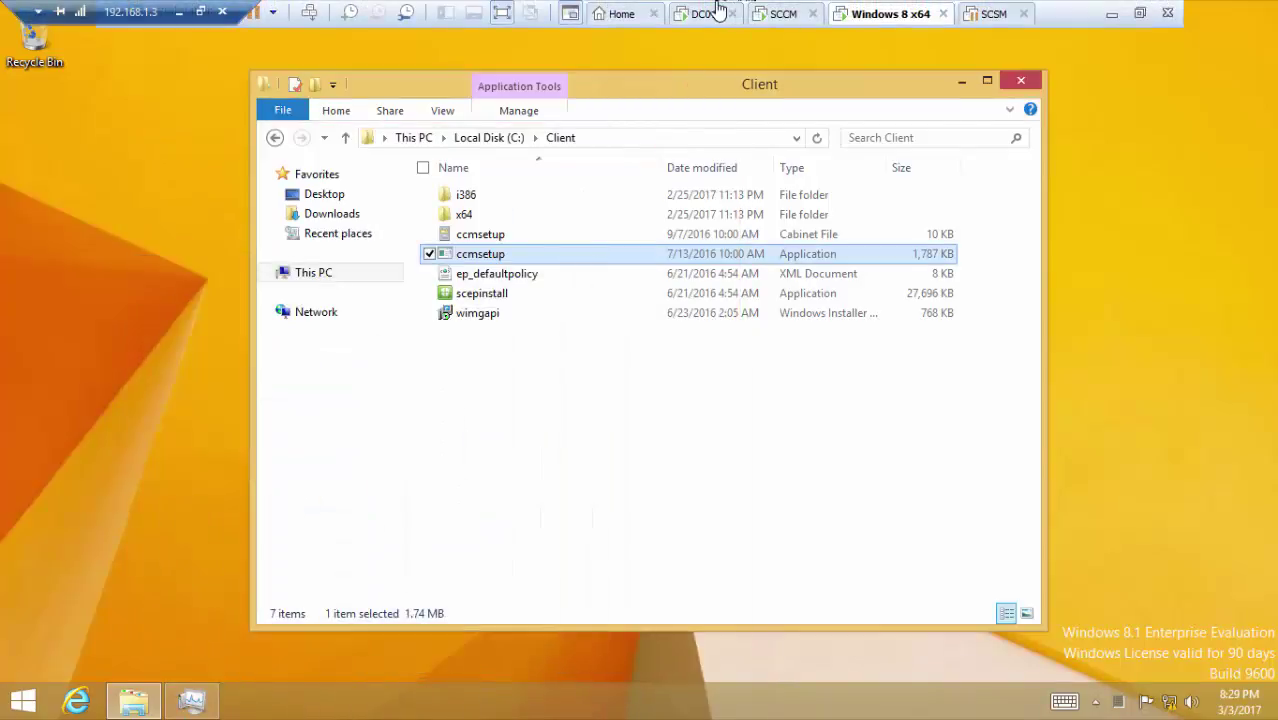
left_click(712, 13)
left_click(811, 178)
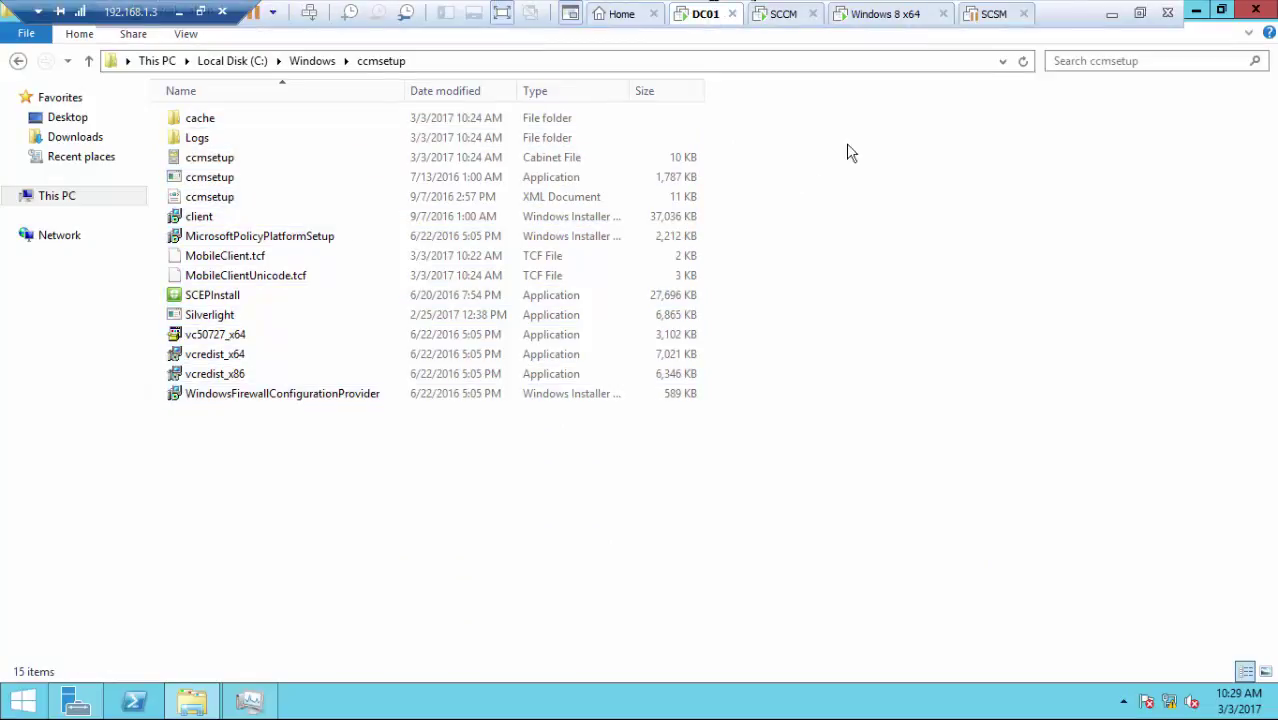
left_click(803, 8)
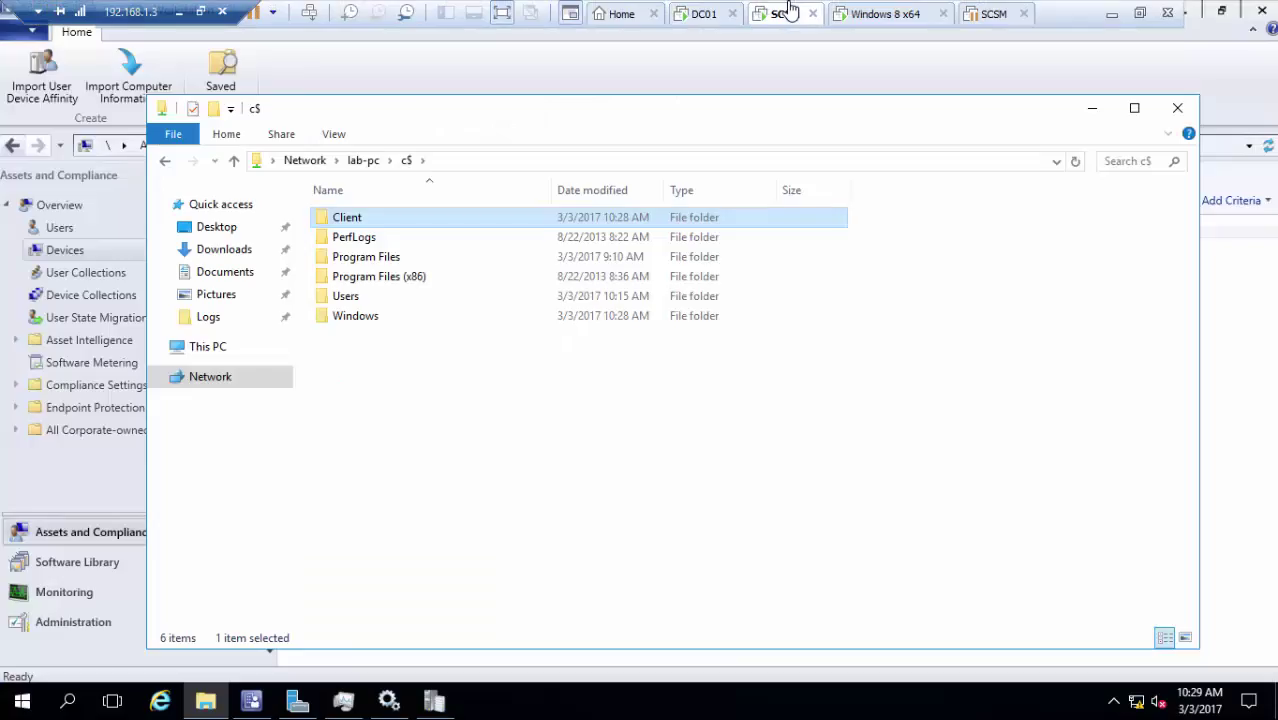
left_click(1077, 116)
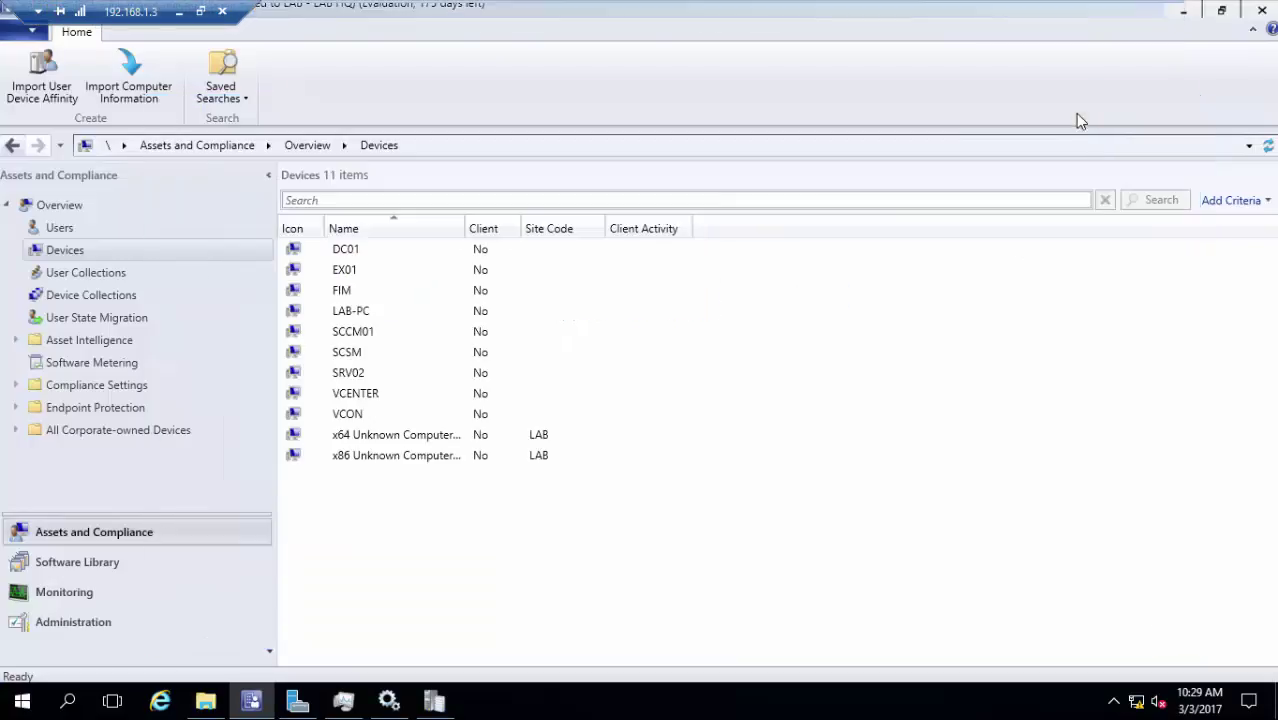
right_click(372, 251)
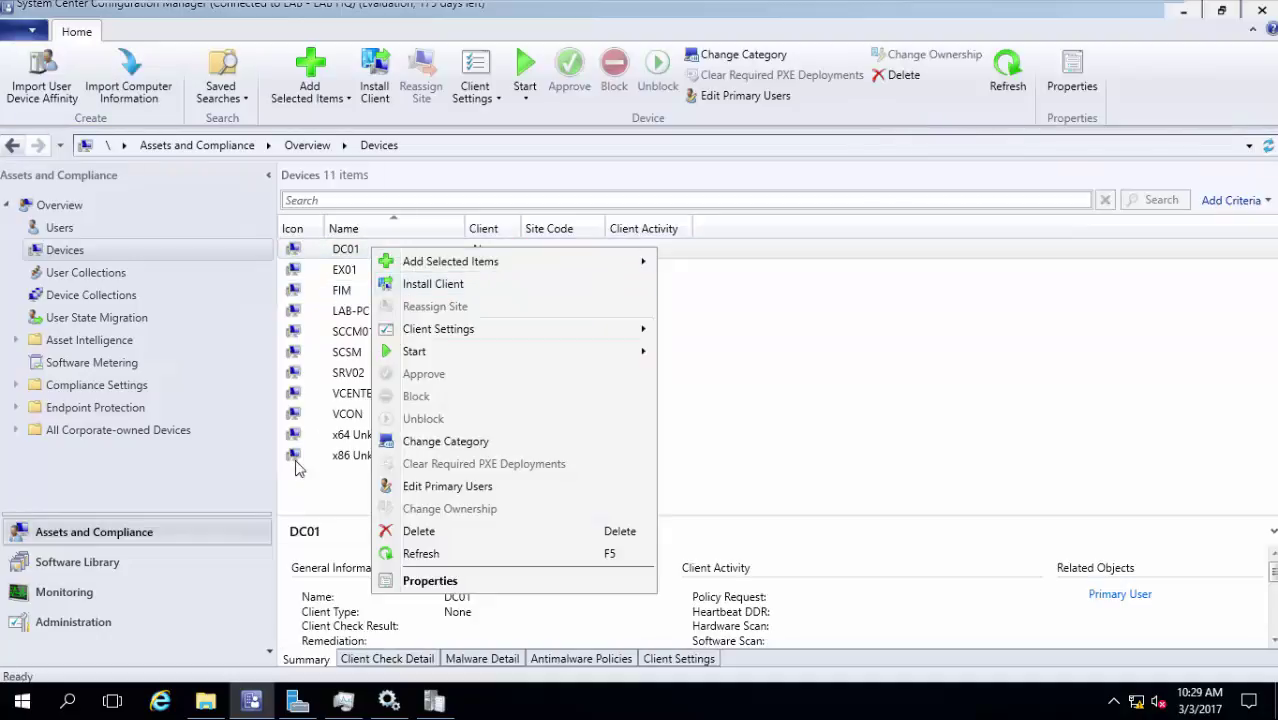
left_click(335, 497)
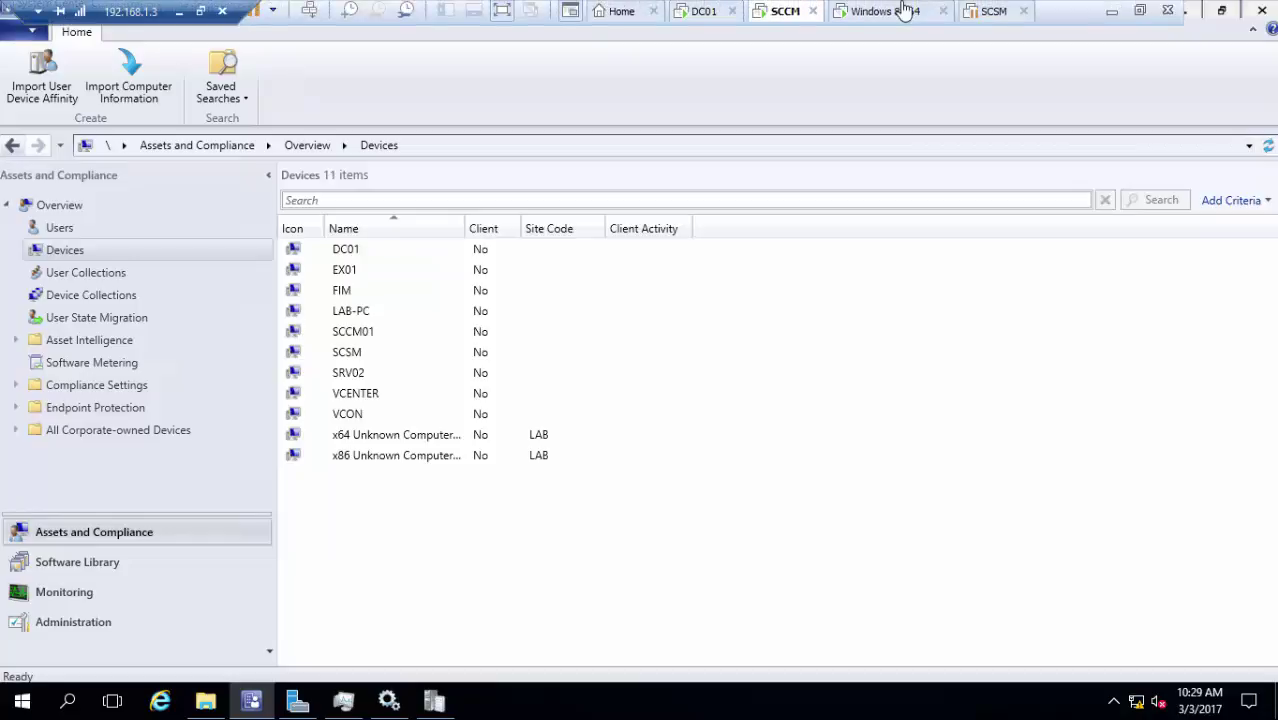
left_click(901, 14)
left_click(788, 13)
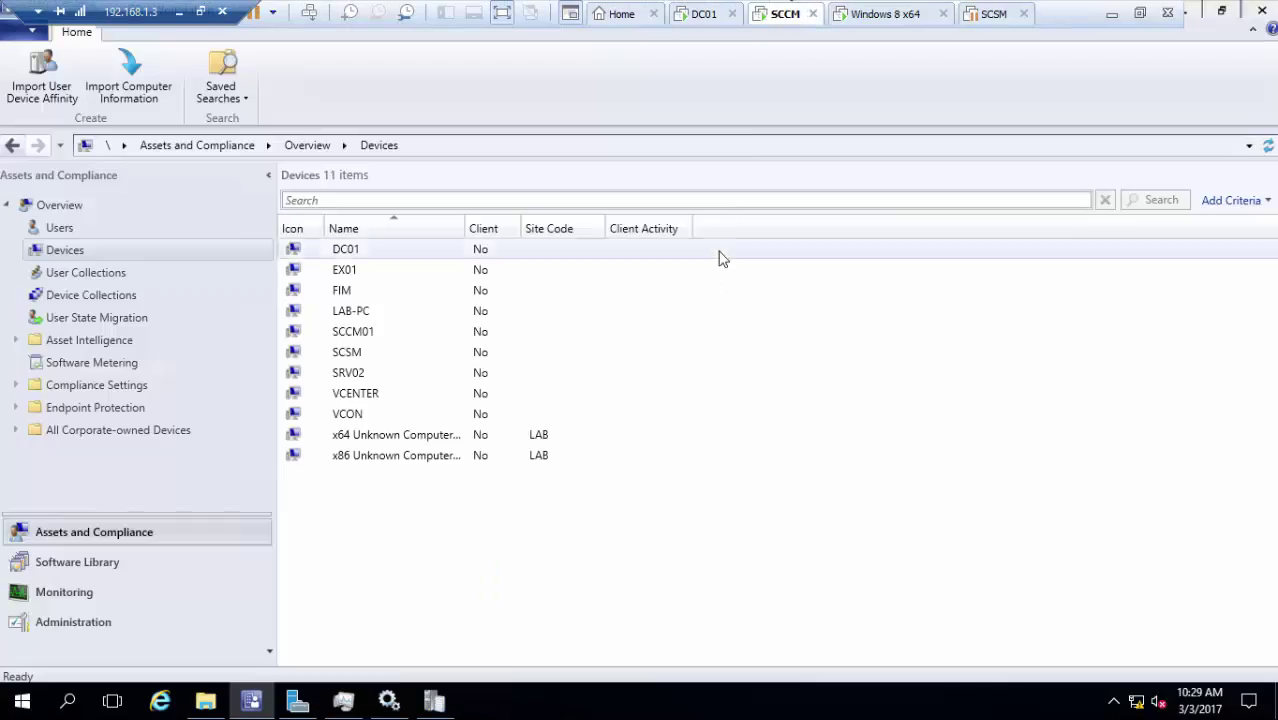